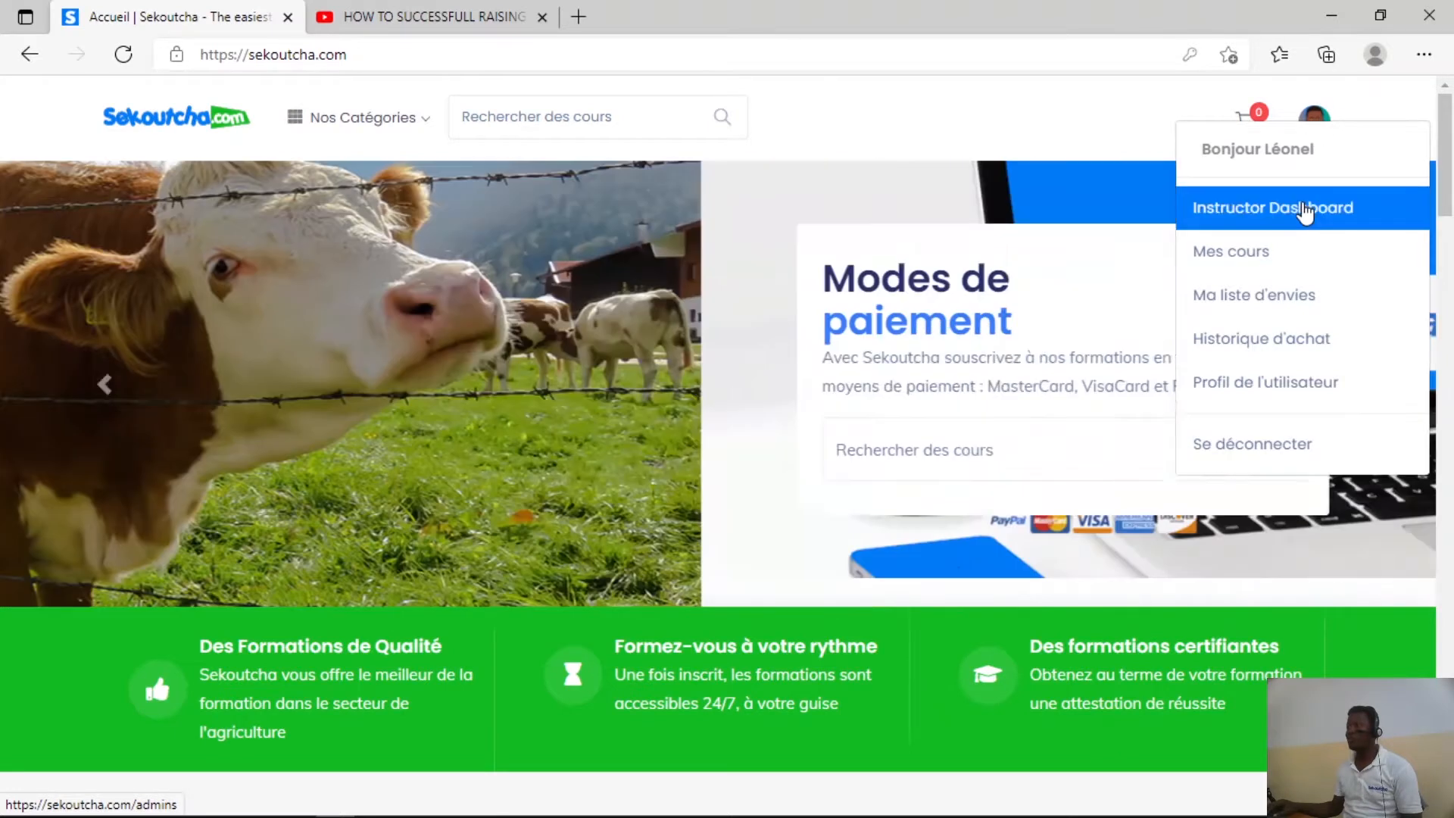
Open the instructor dashboard, go to its course list and start adding a new course
click(1303, 210)
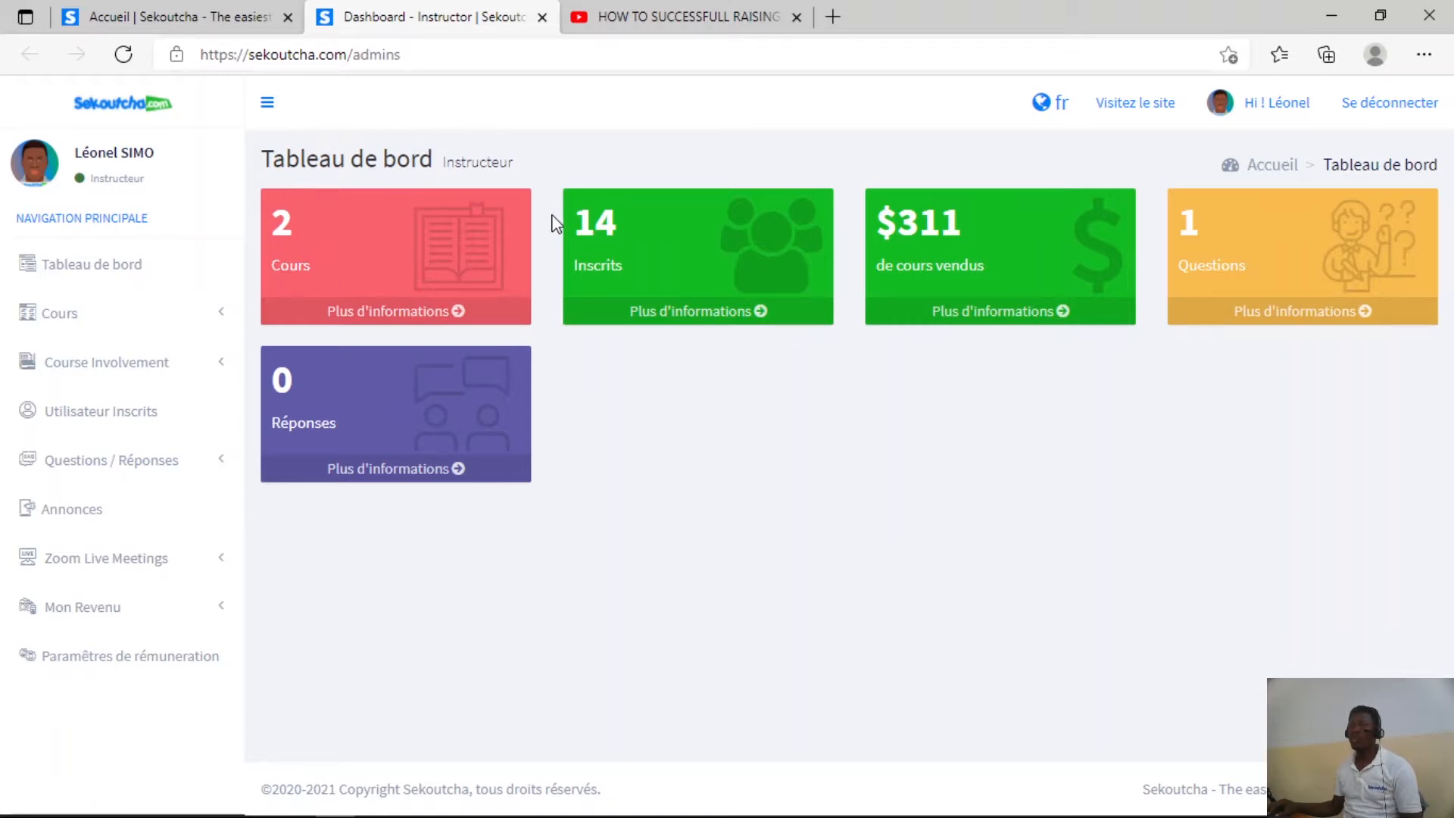
click(411, 319)
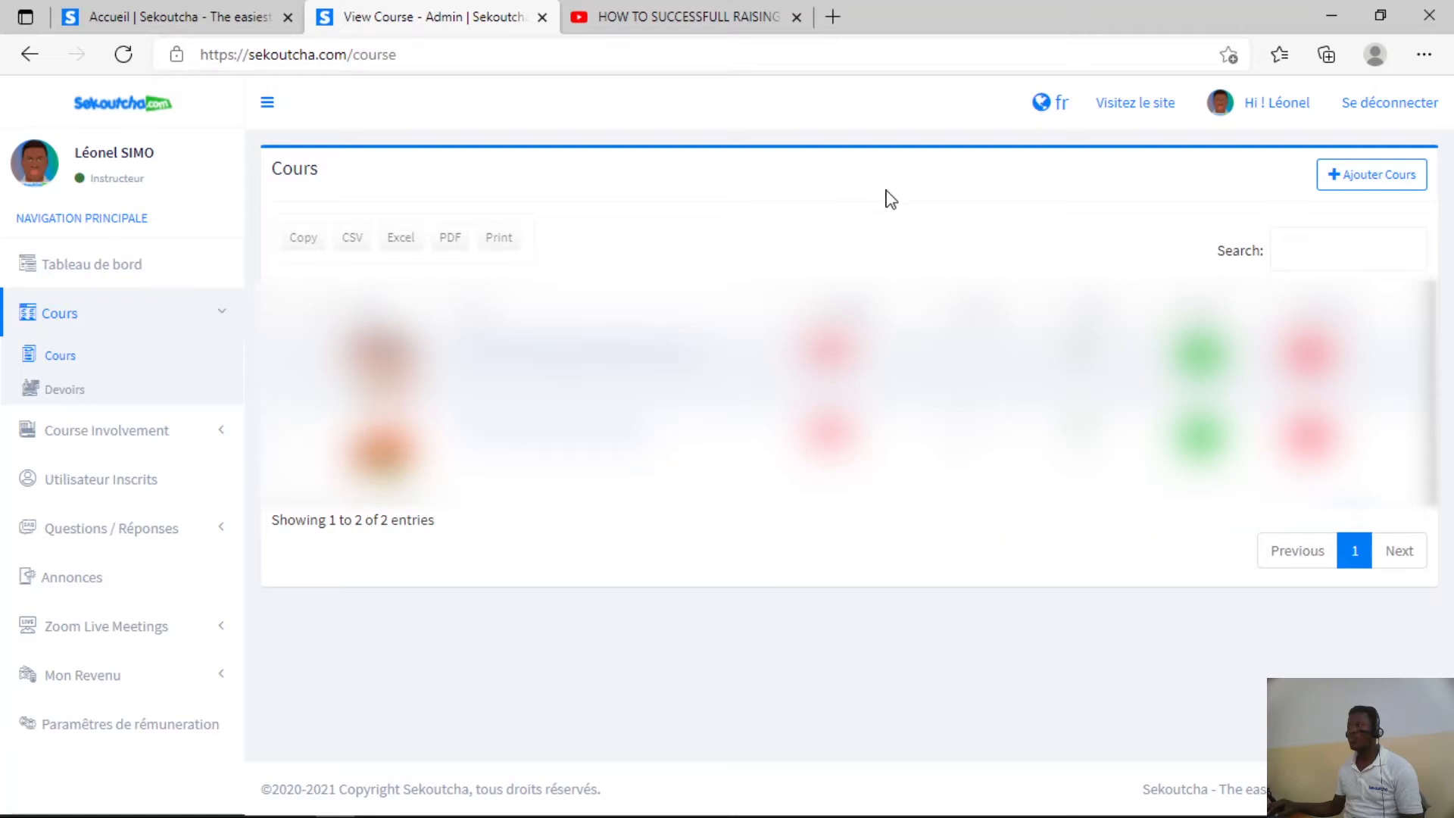
click(1384, 183)
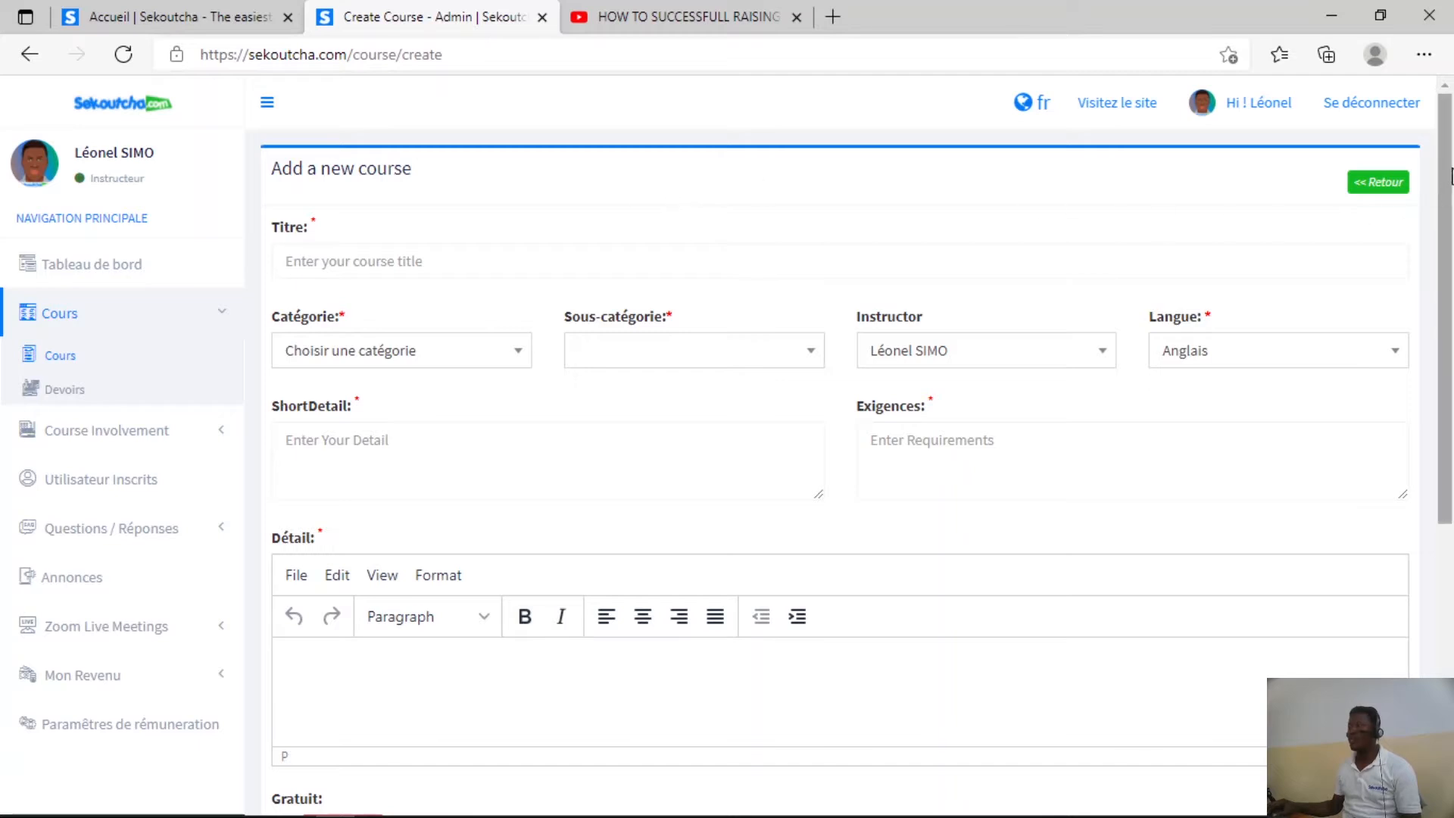
Look over the new course form's fields, from title and short detail to preview video URL, preview image and submission
mouse_move(1451, 174)
mouse_down()
mouse_move(1427, 494)
mouse_move(1451, 166)
mouse_up()
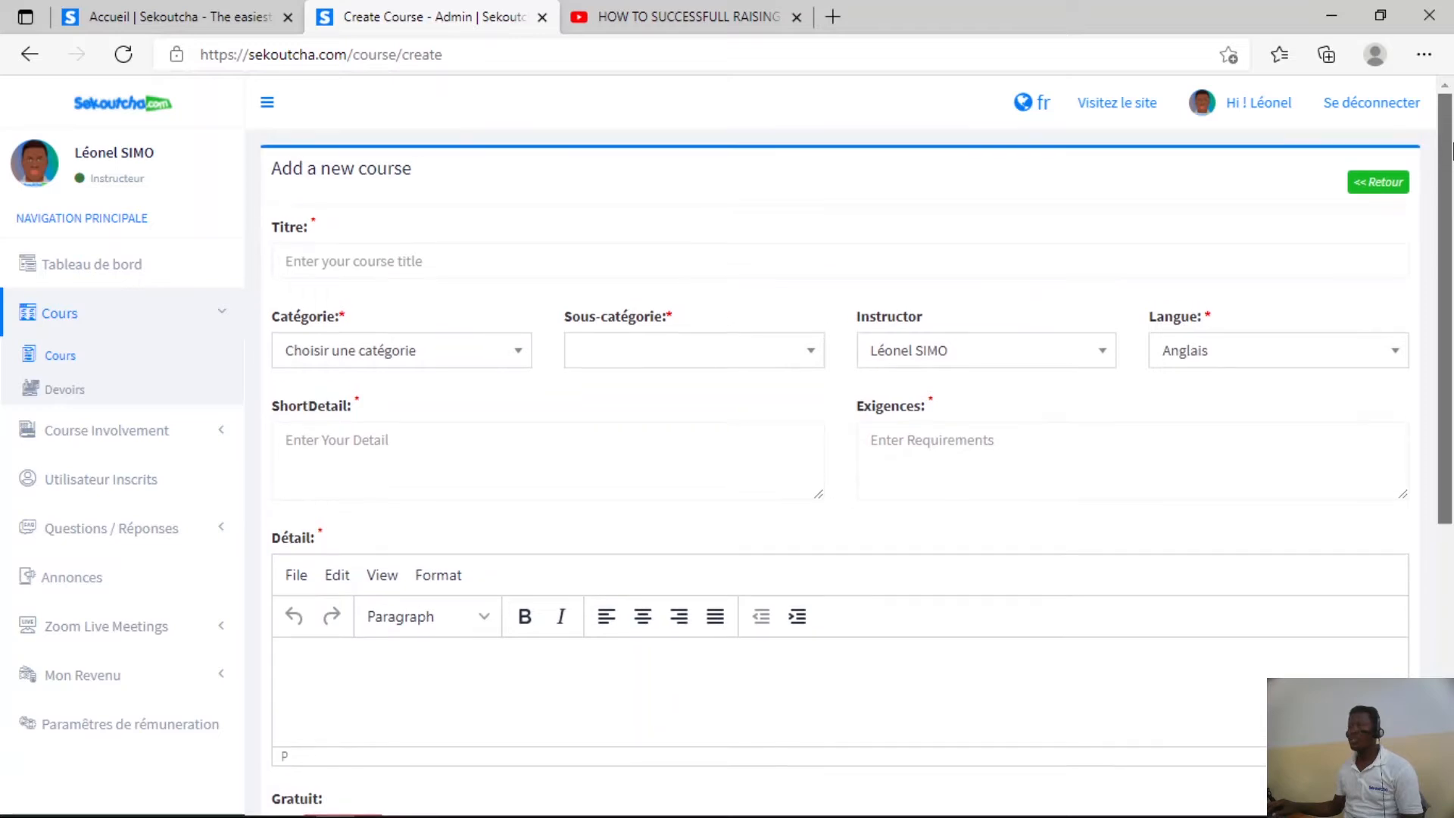
click(367, 260)
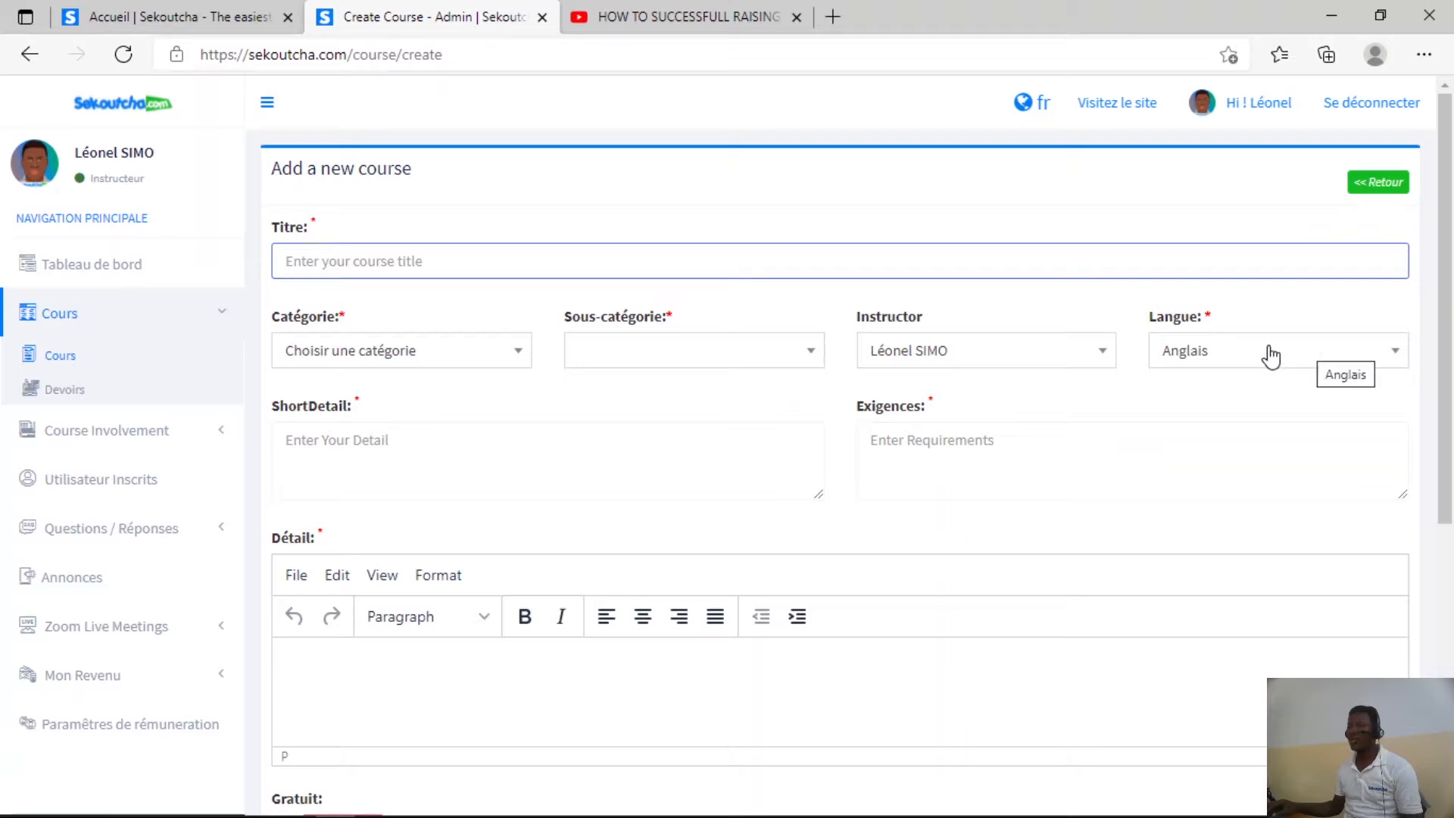
click(373, 440)
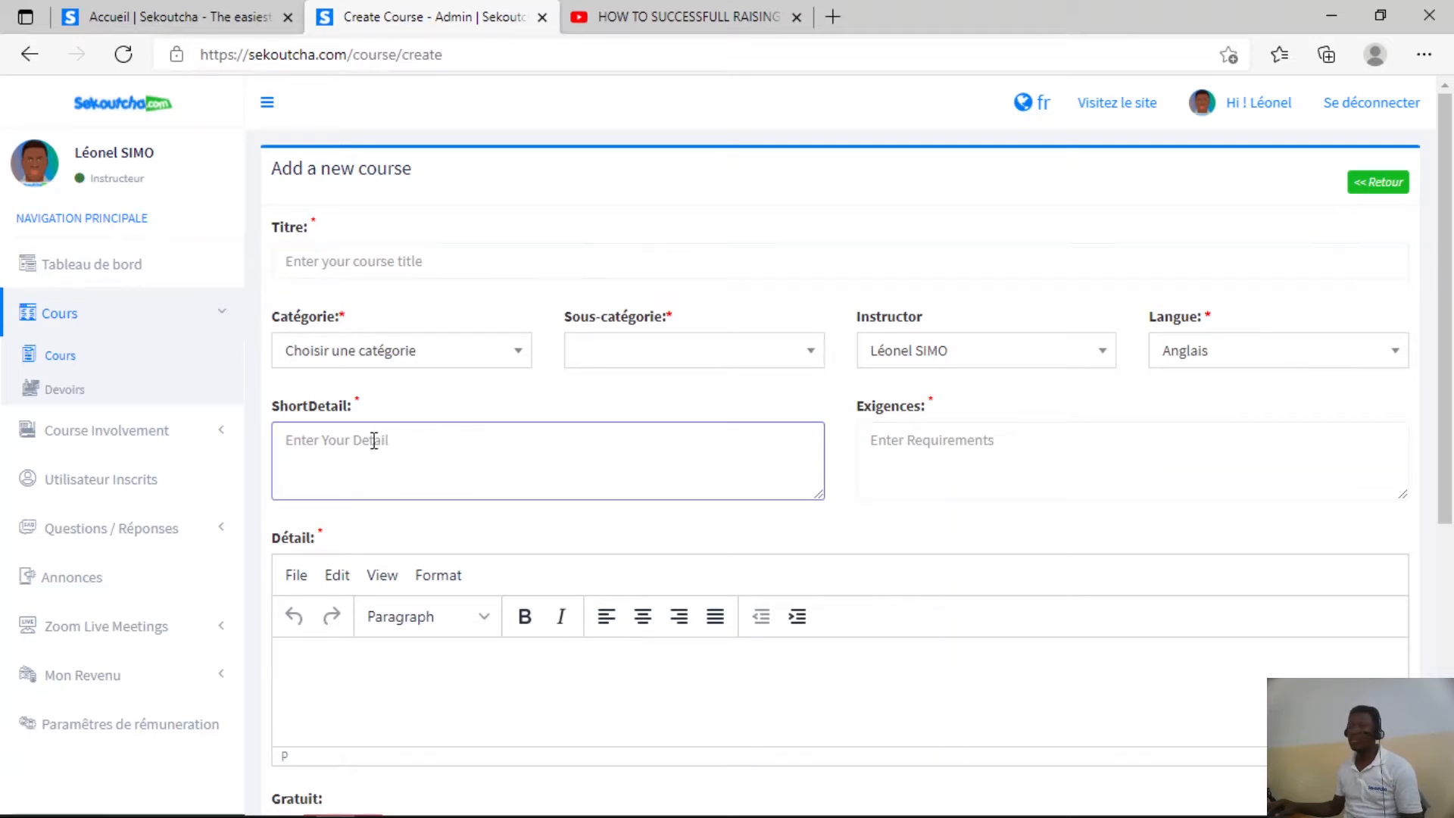
click(1015, 439)
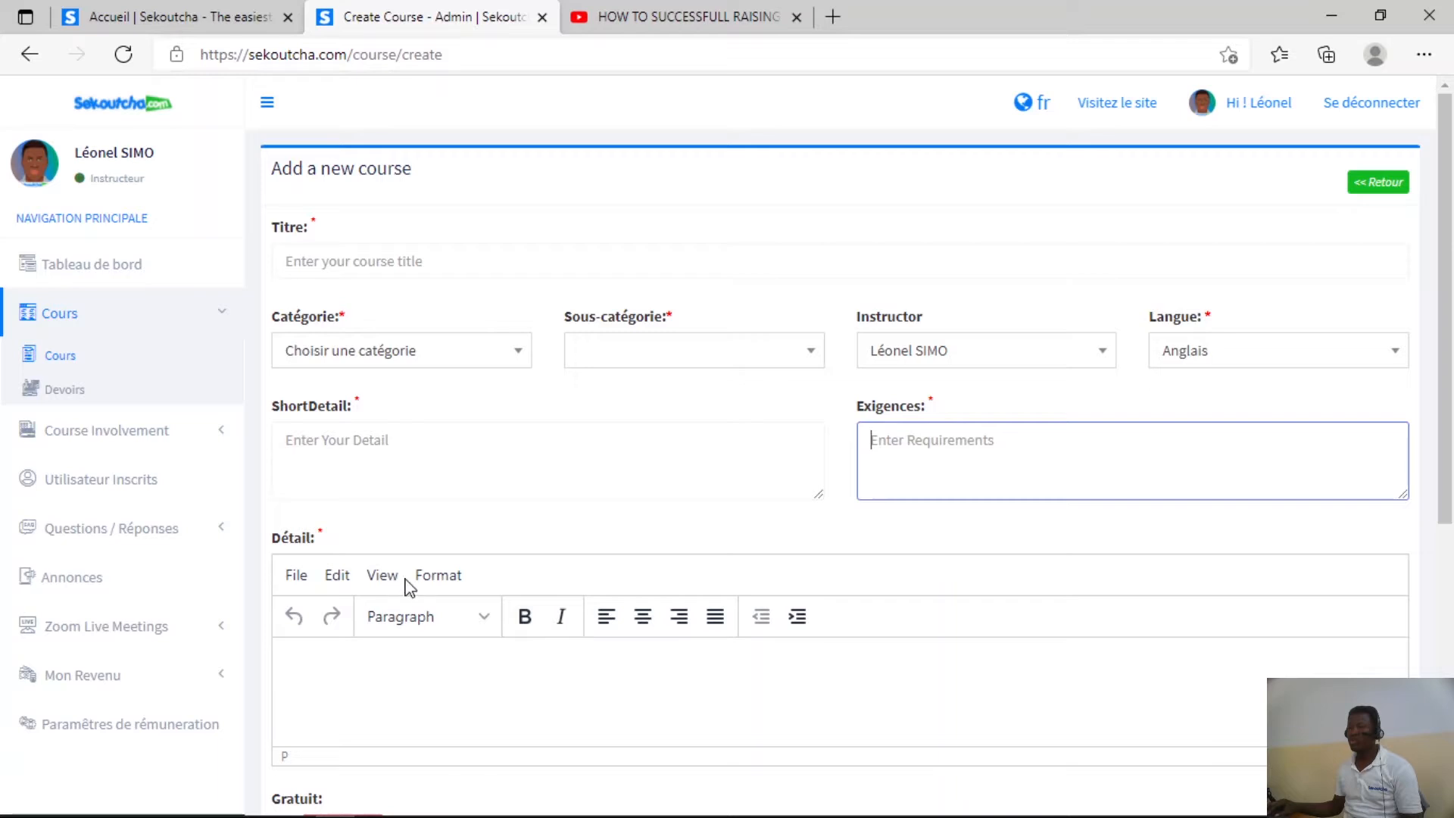
click(368, 675)
scroll(369, 674, down, 4)
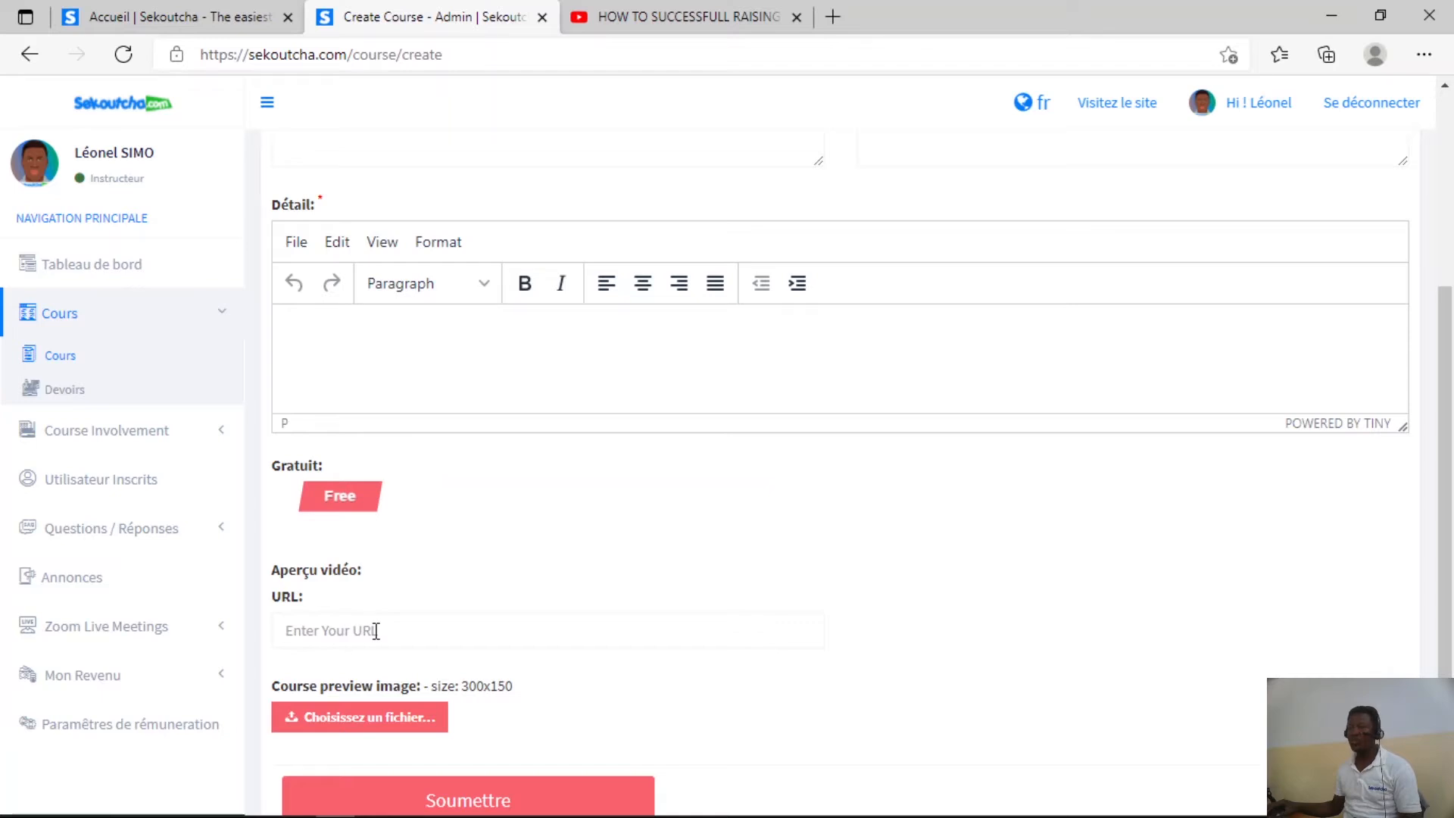
scroll(614, 640, down, 2)
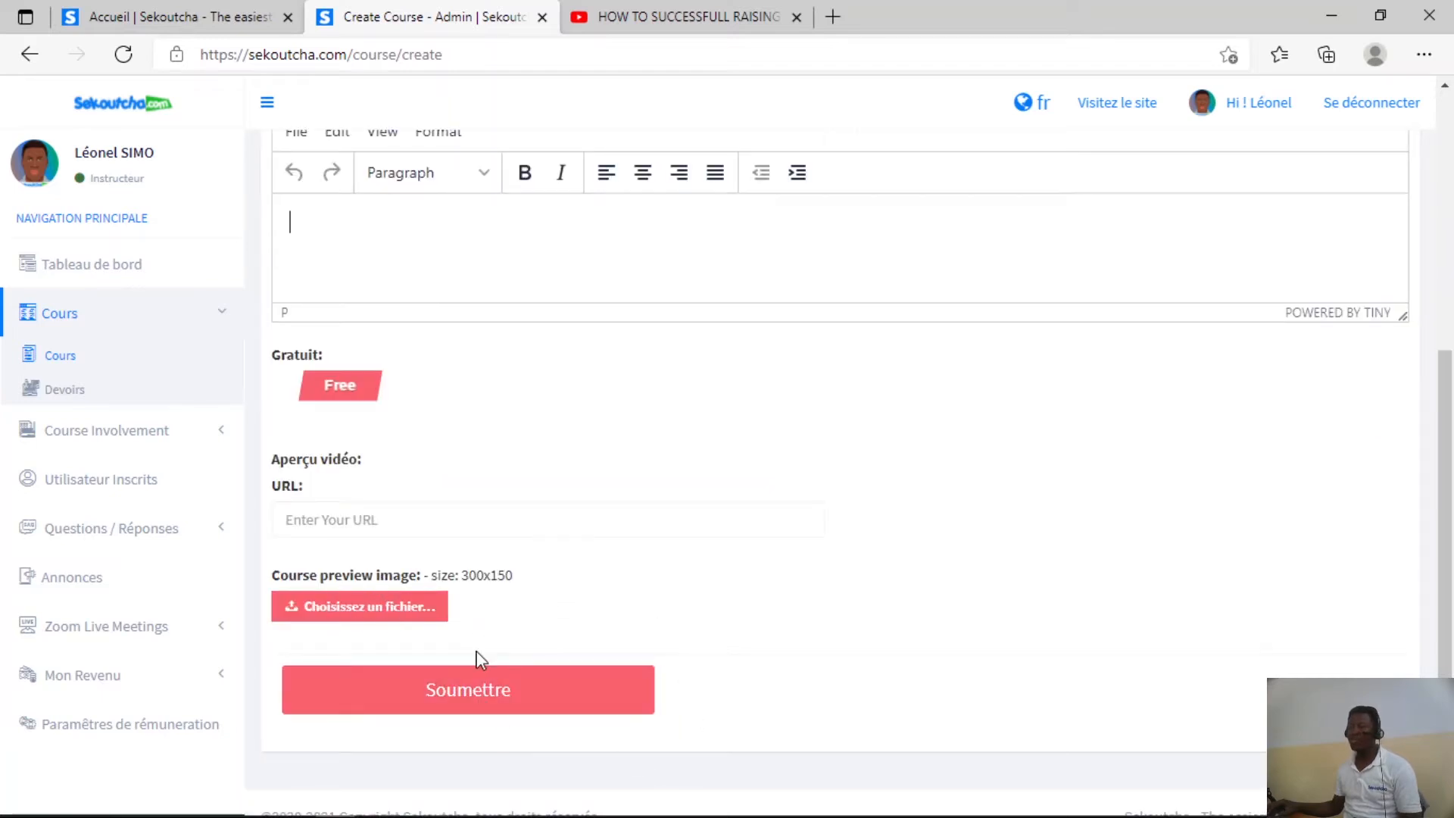
scroll(716, 677, up, 5)
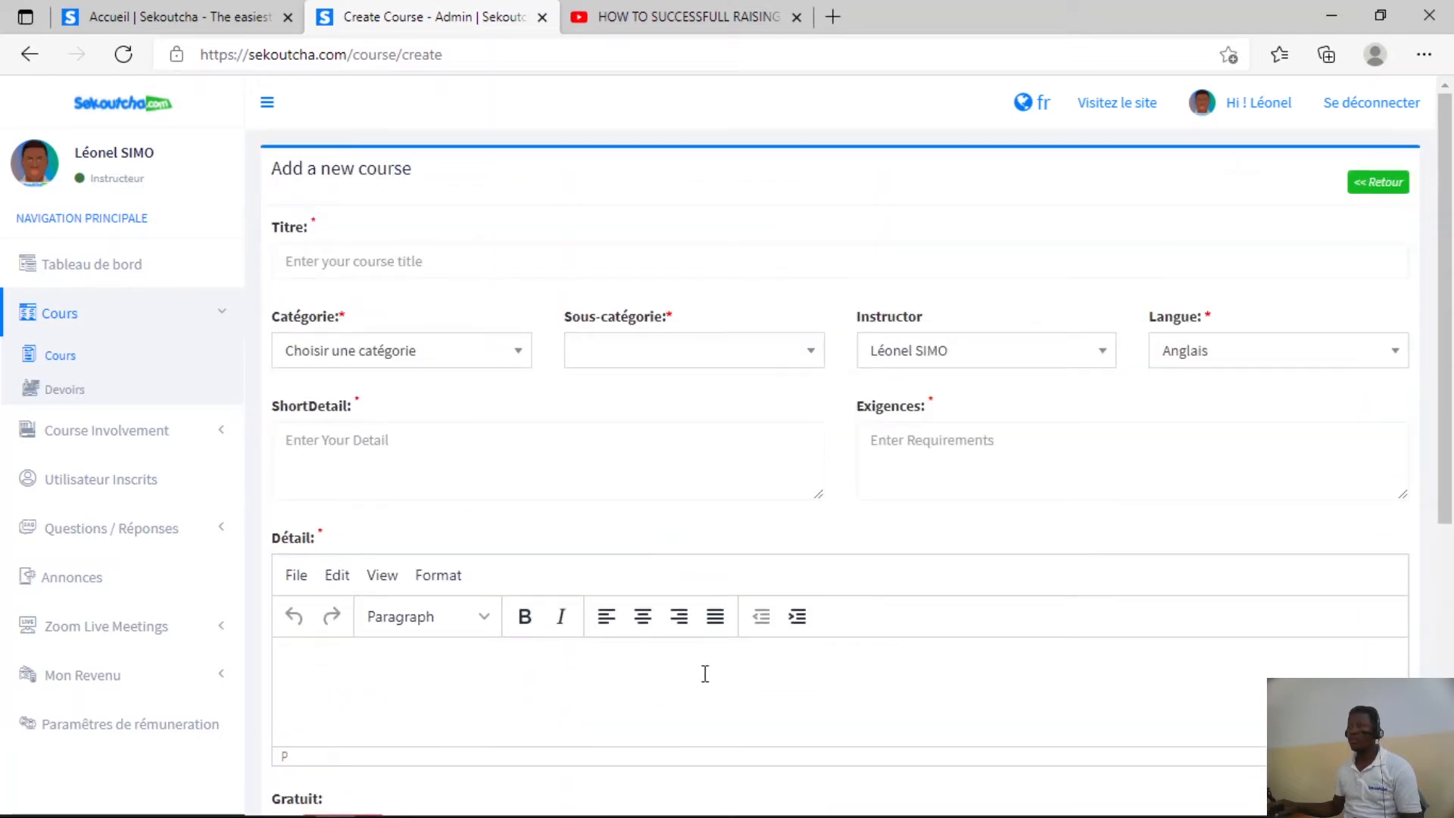
click(420, 261)
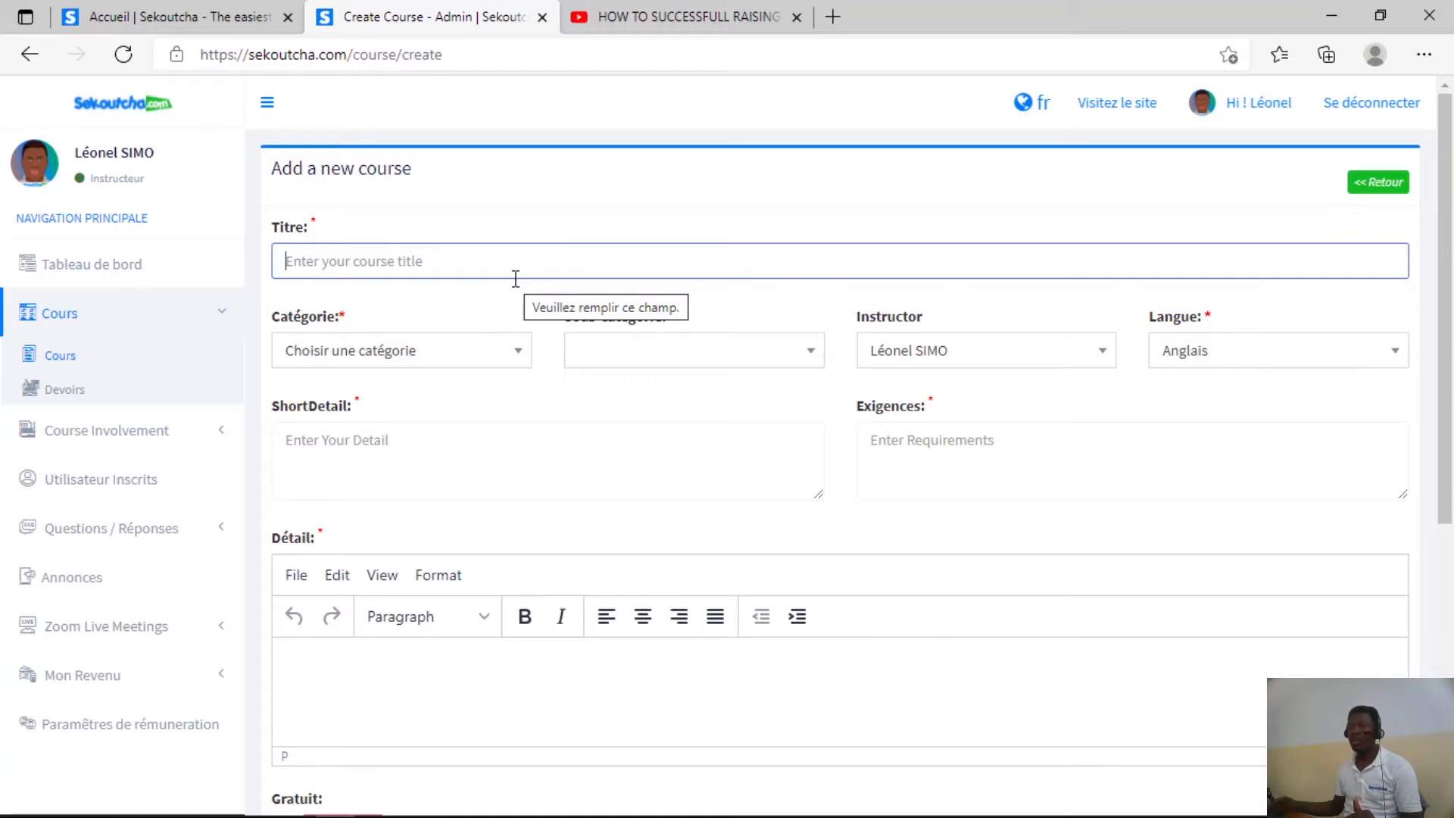
Set the course title to "Mastering raising of broilers", copied from the first line of the ShortDetail text file
click(98, 809)
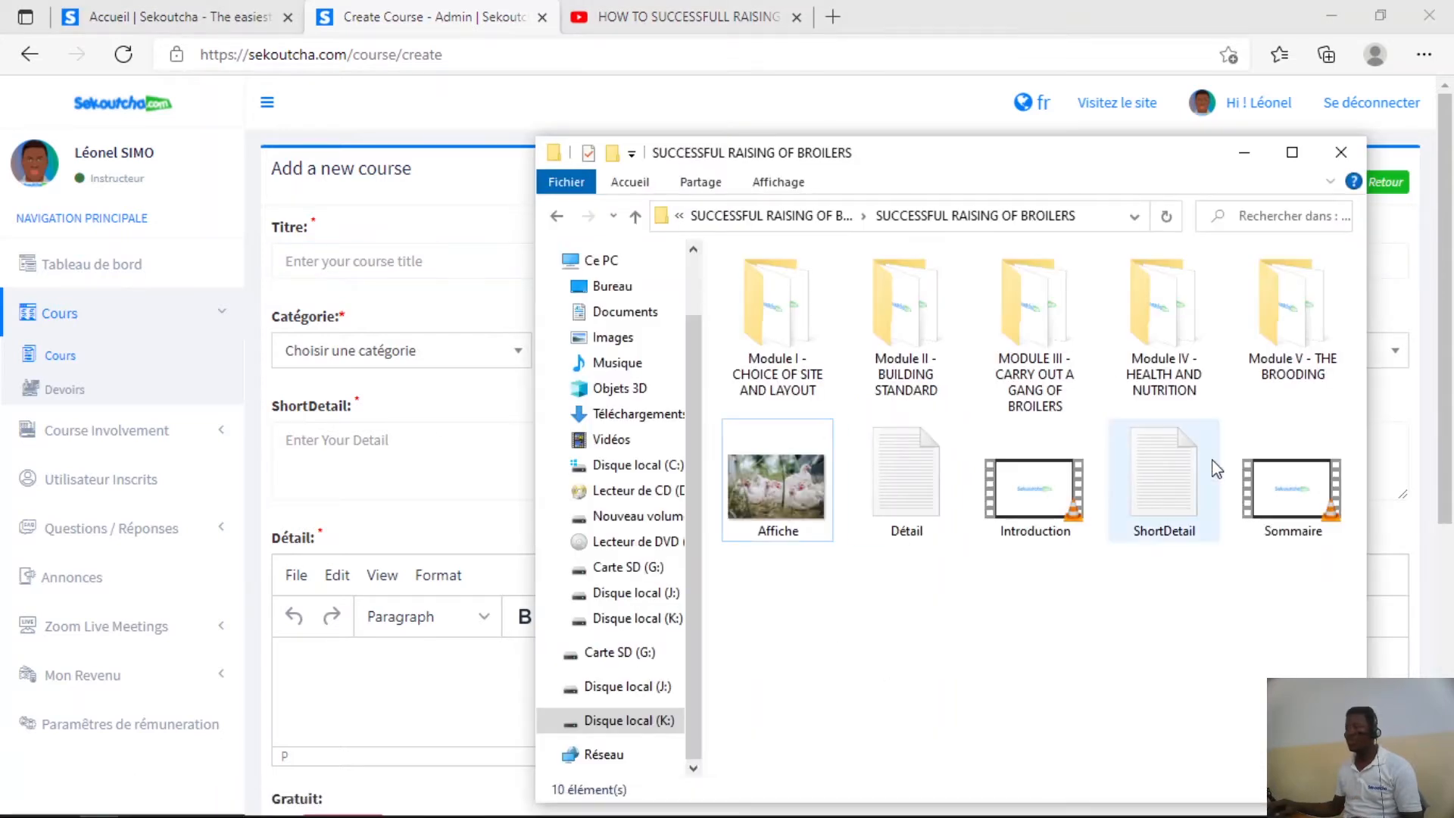
double_click(890, 479)
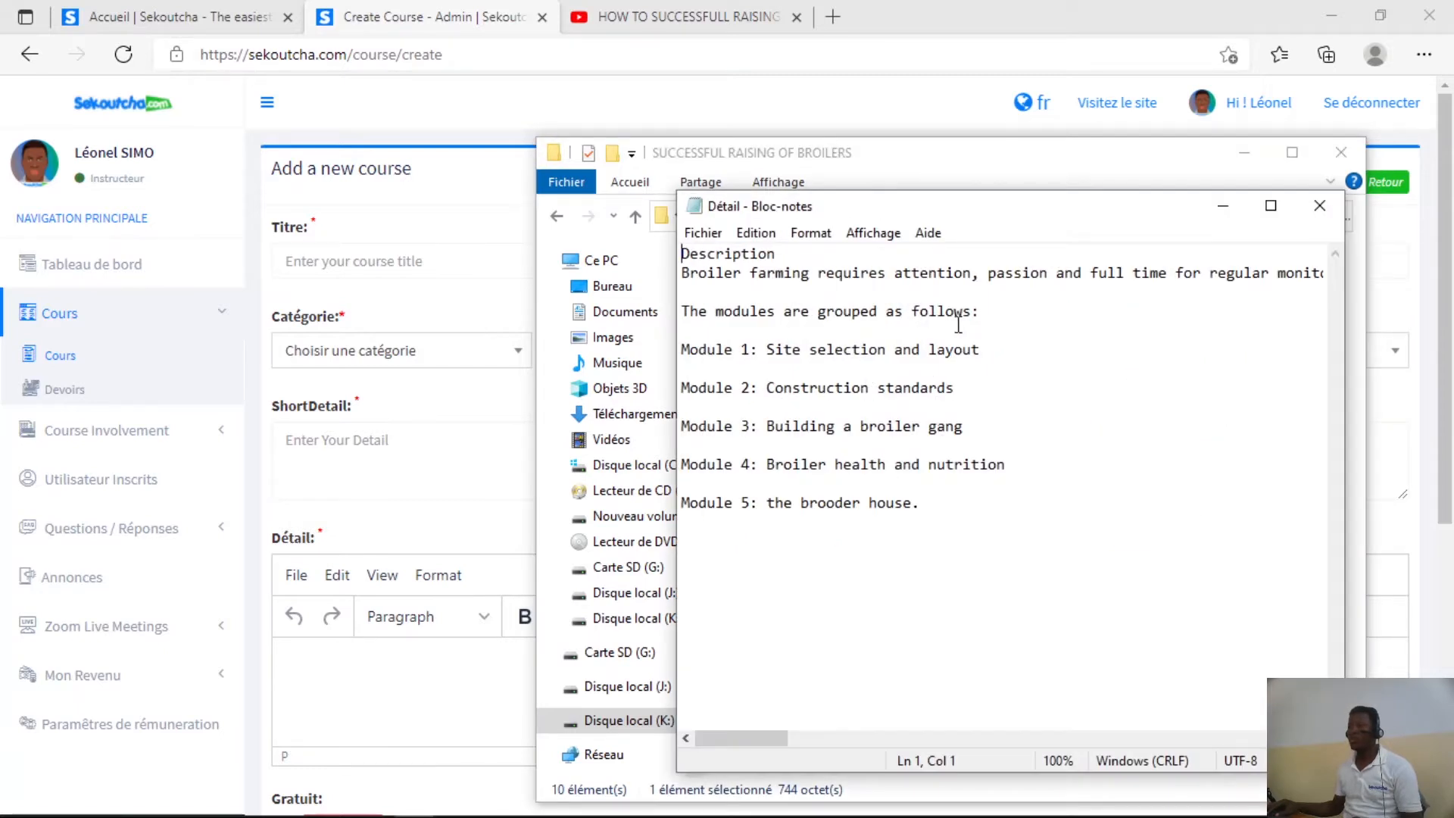
click(1320, 205)
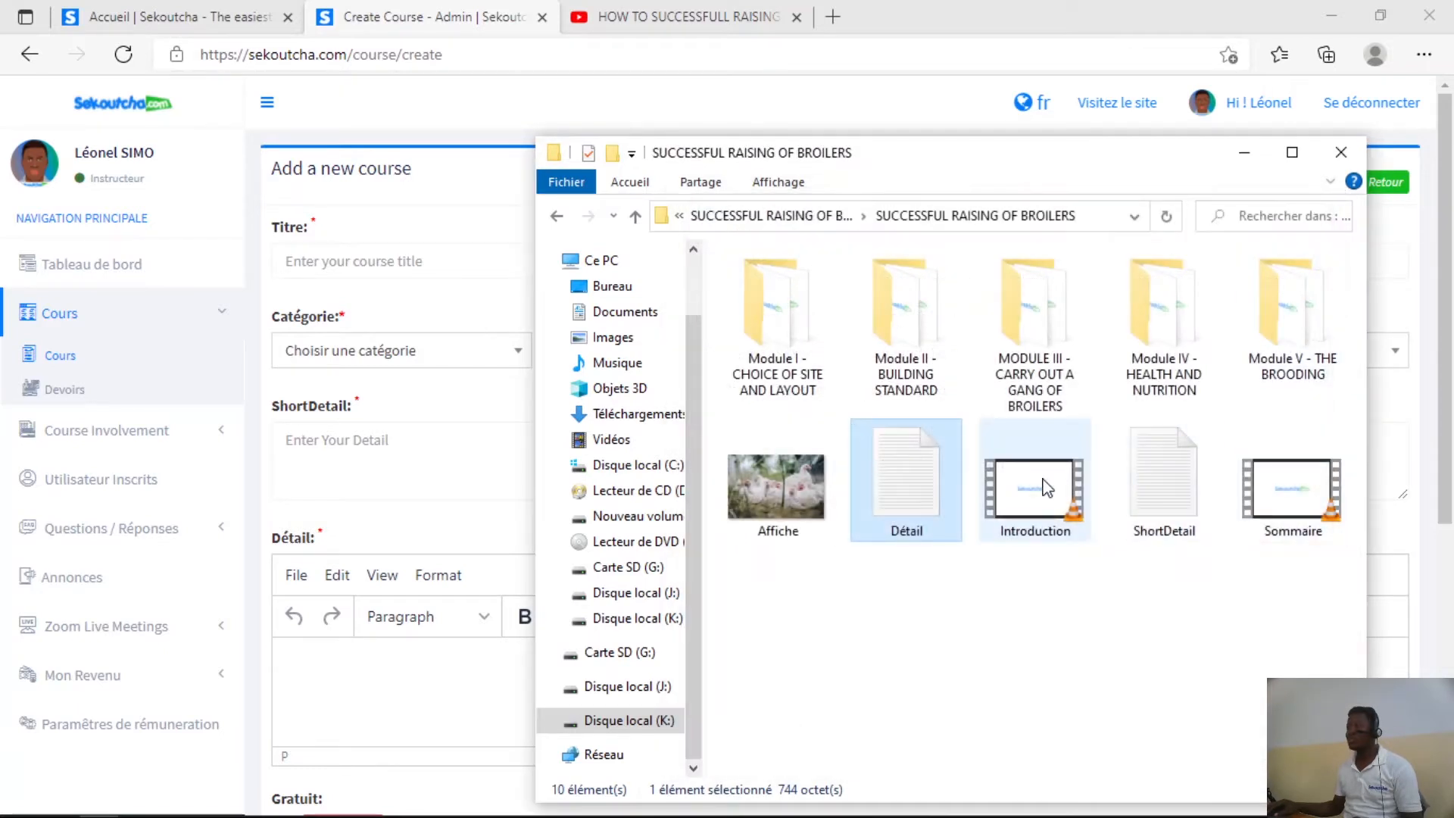
double_click(1163, 478)
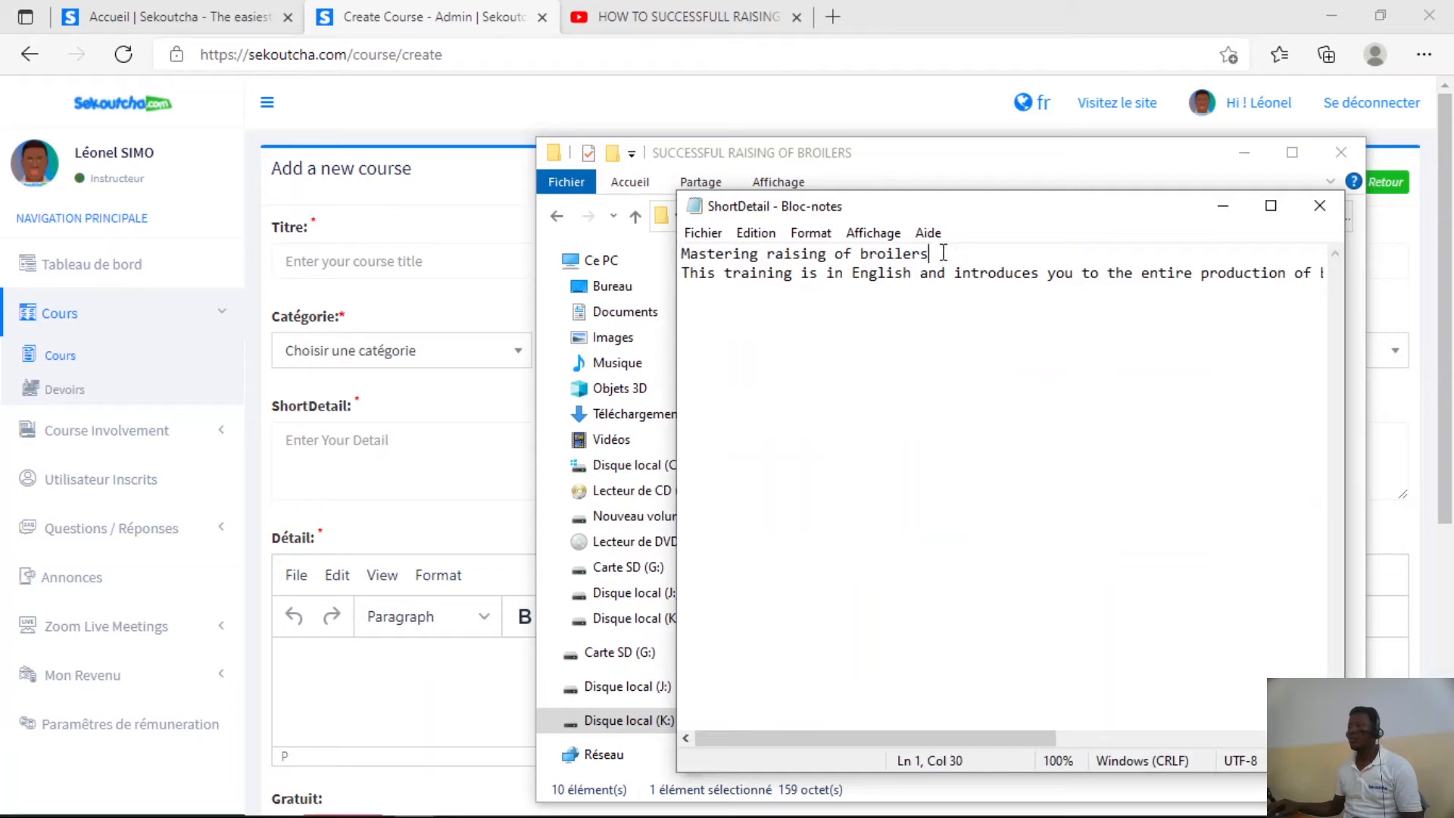
drag(944, 253, 625, 252)
key(ctrl+c)
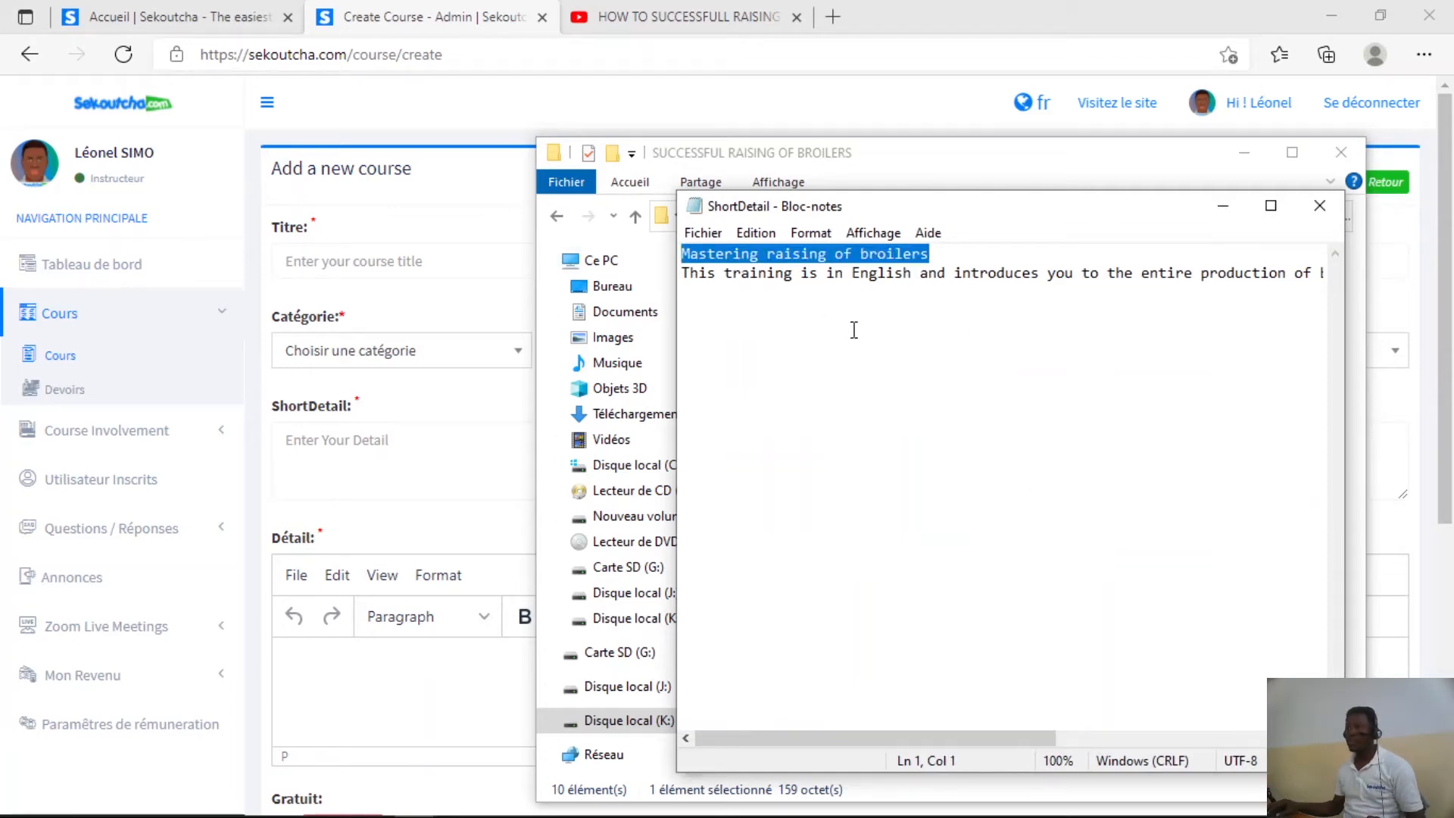
click(359, 262)
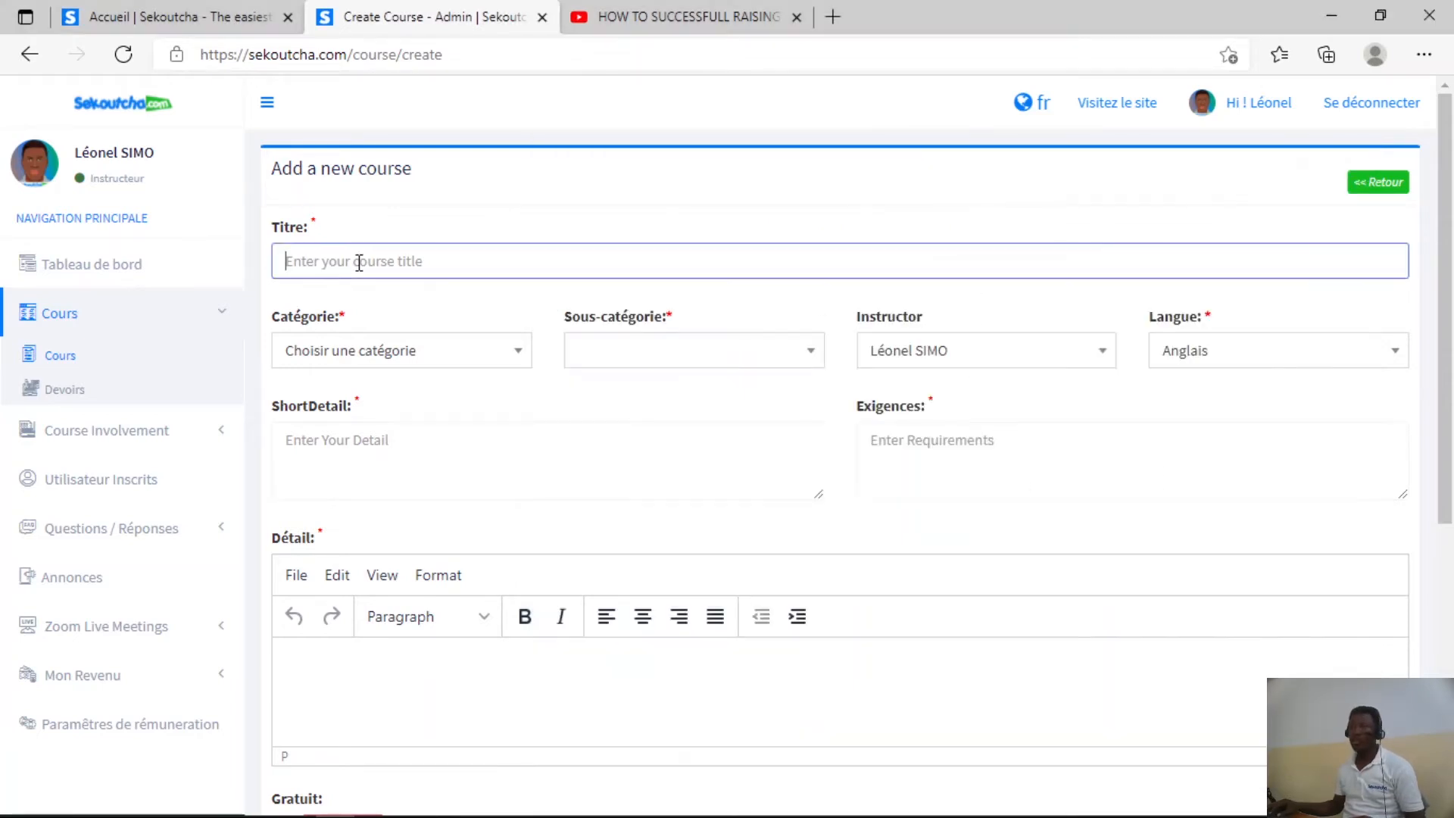
key(ctrl+v)
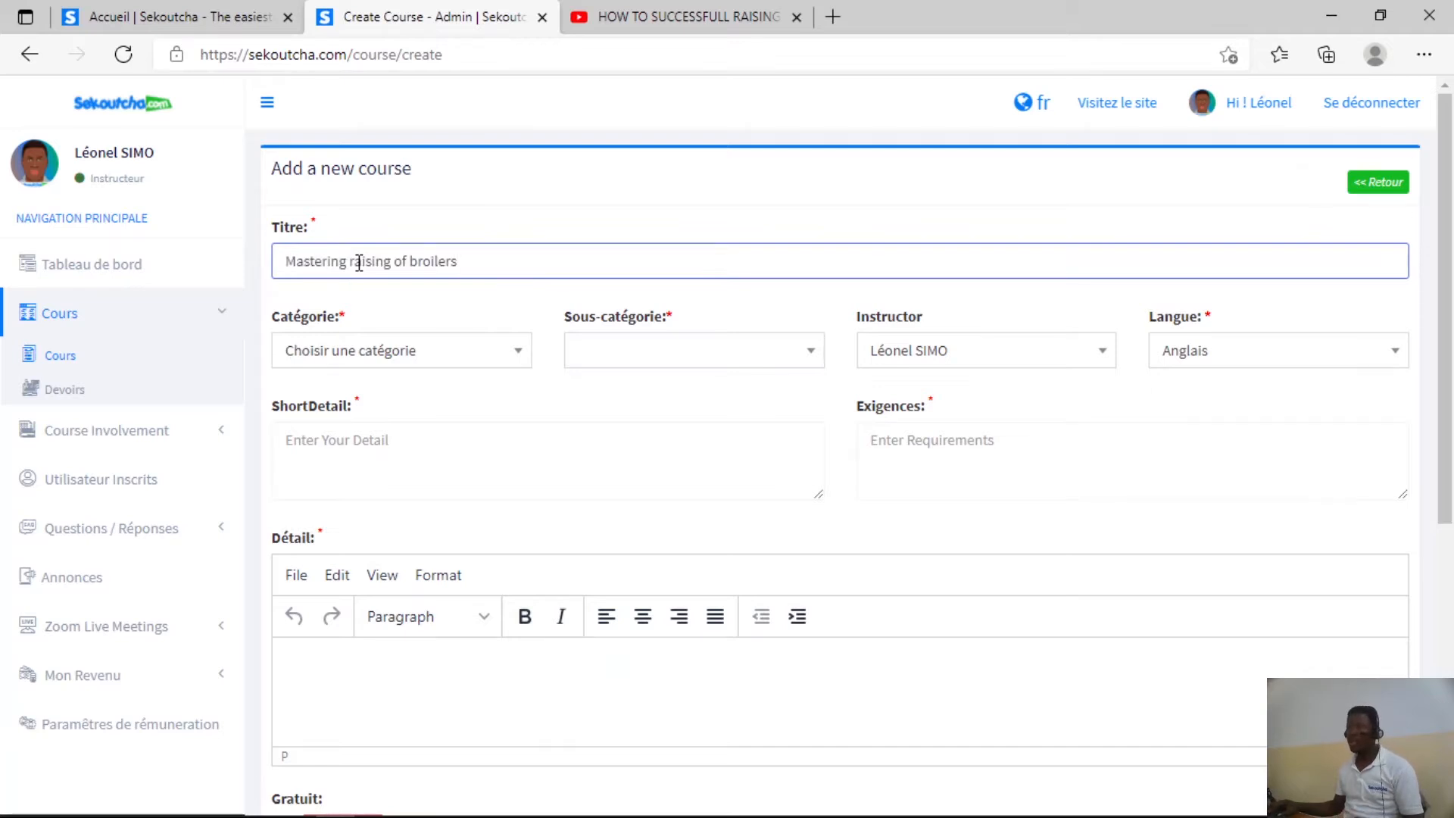
Set the course category to Elevage and the subcategory to Aviculture
click(515, 353)
click(337, 504)
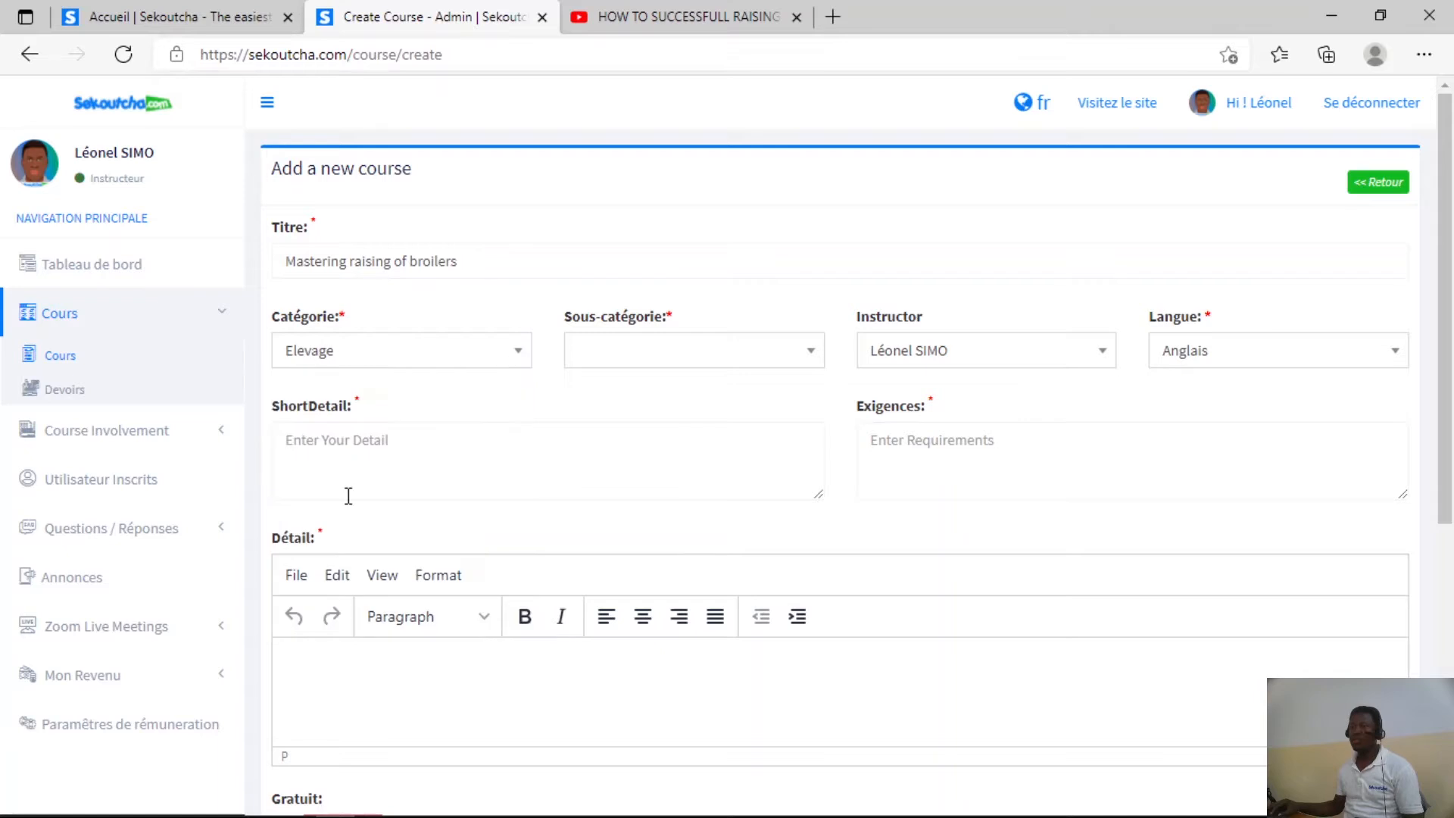
click(810, 350)
click(652, 466)
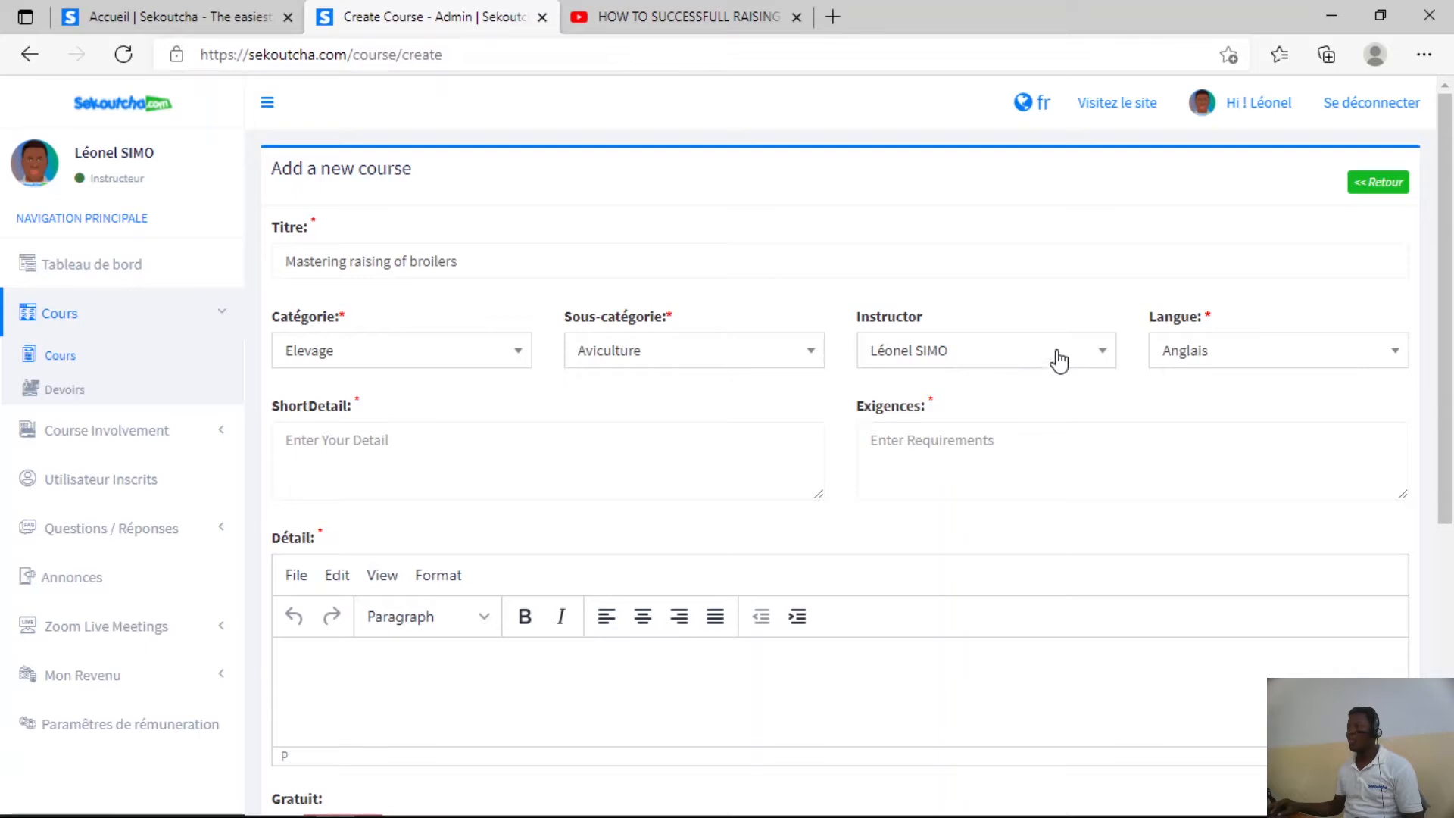
Look at the instructor choices, and switch the course language to Français and back to Anglais
click(1098, 359)
click(1098, 359)
click(1395, 359)
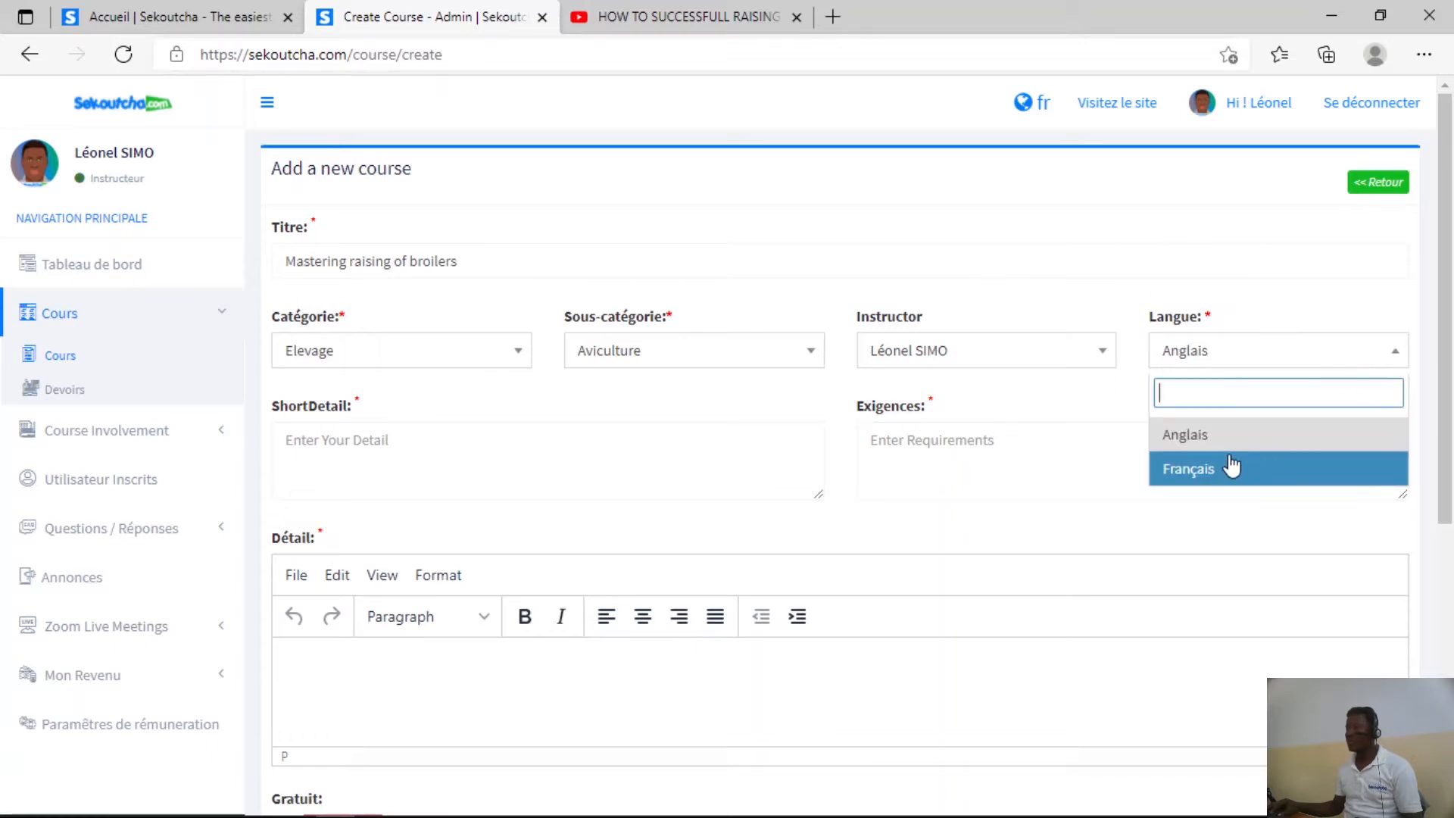
click(1260, 459)
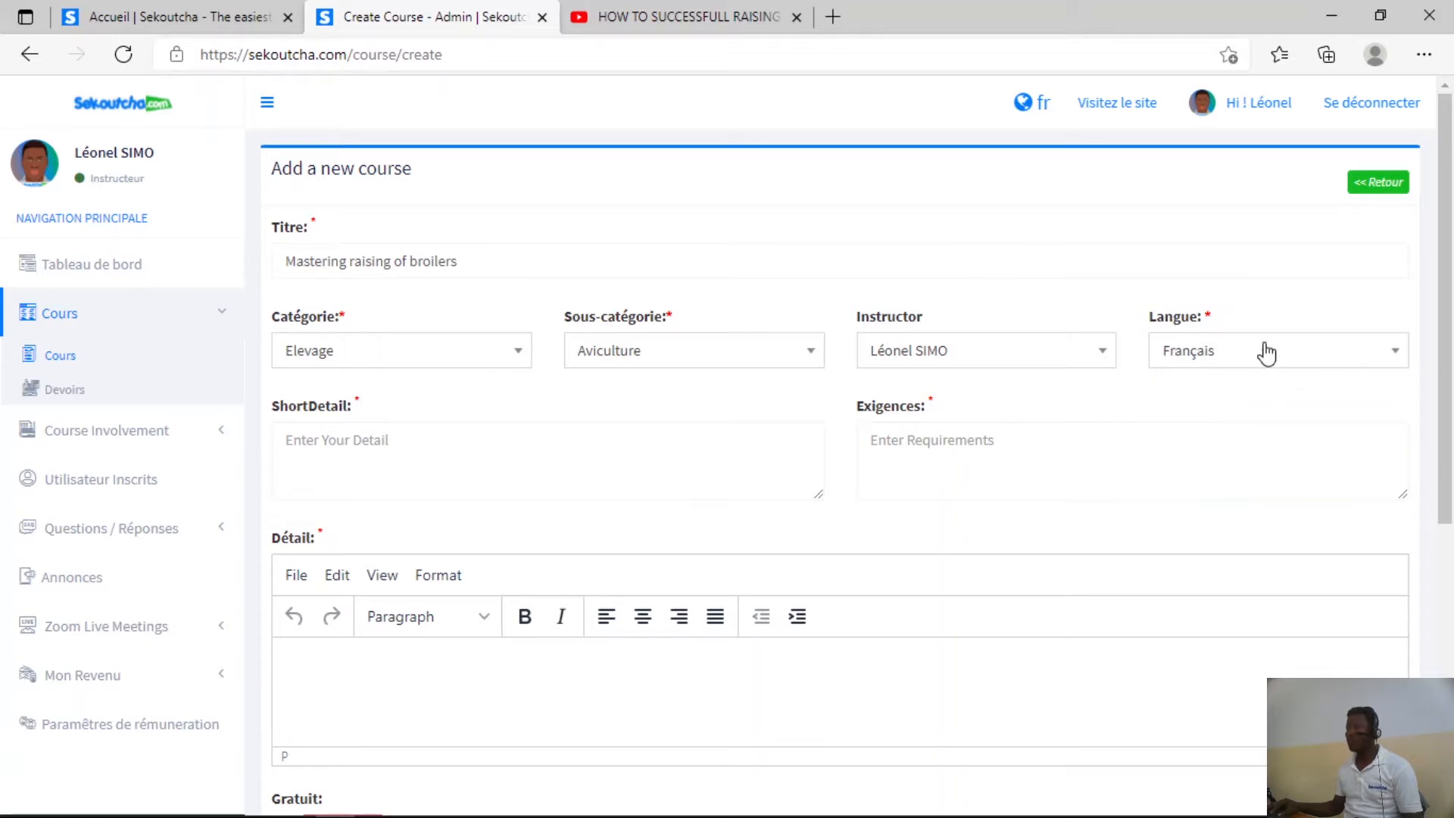
click(1265, 351)
click(1238, 429)
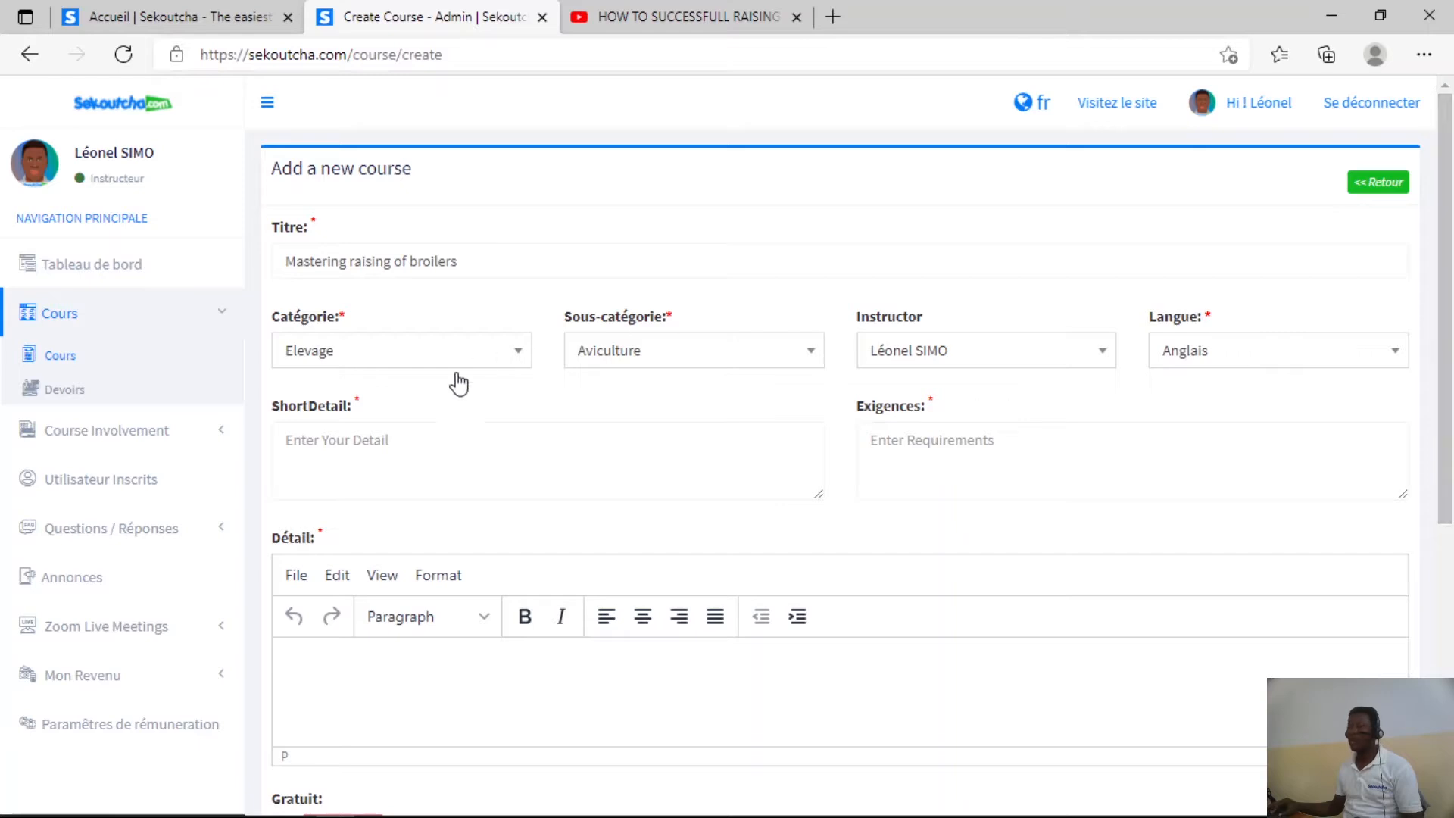
Fill the course's short detail with the second line of the ShortDetail text file and enter "No" as the requirements
click(415, 435)
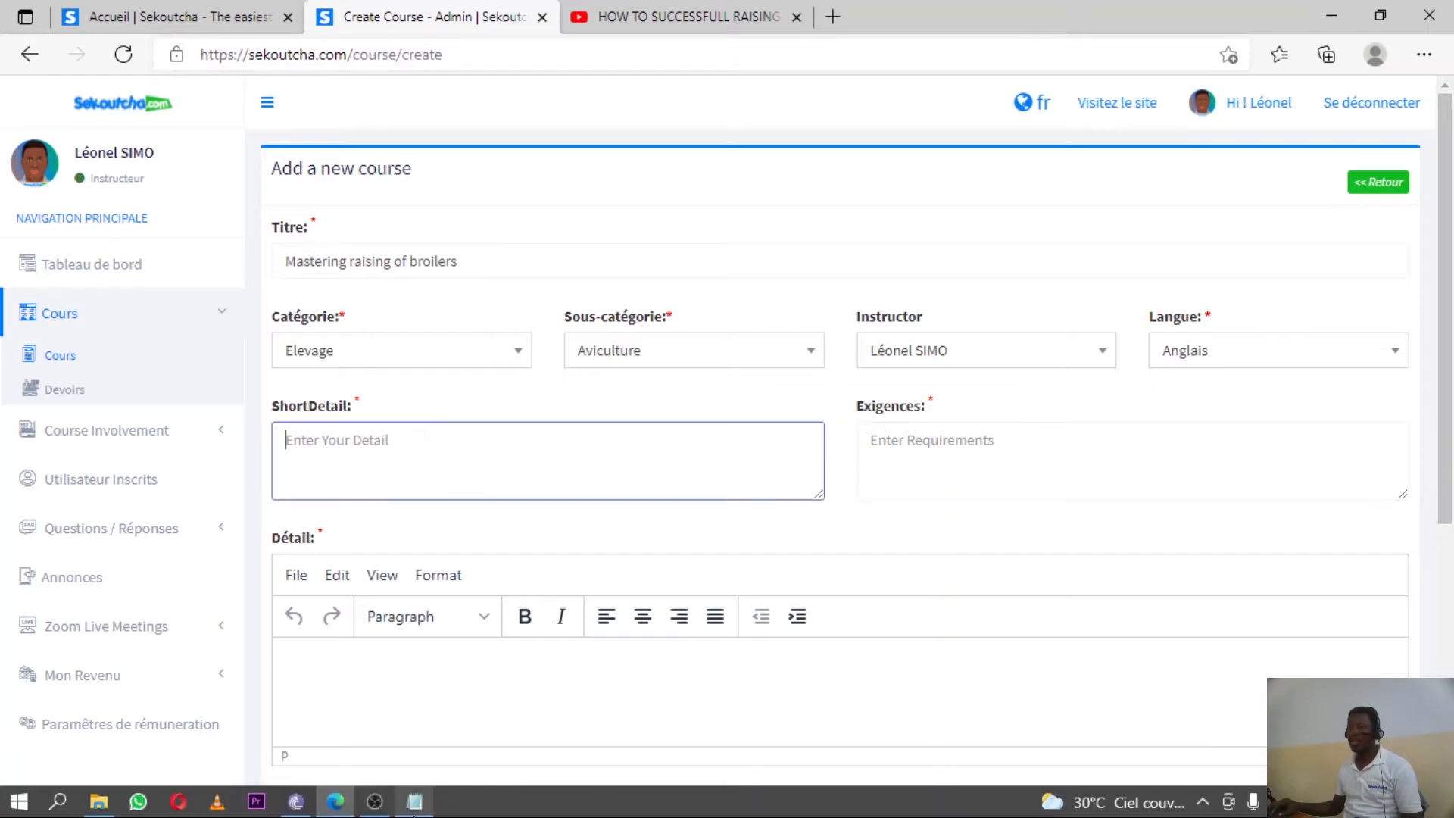
click(409, 801)
click(916, 376)
drag(682, 274, 1260, 346)
key(ctrl+c)
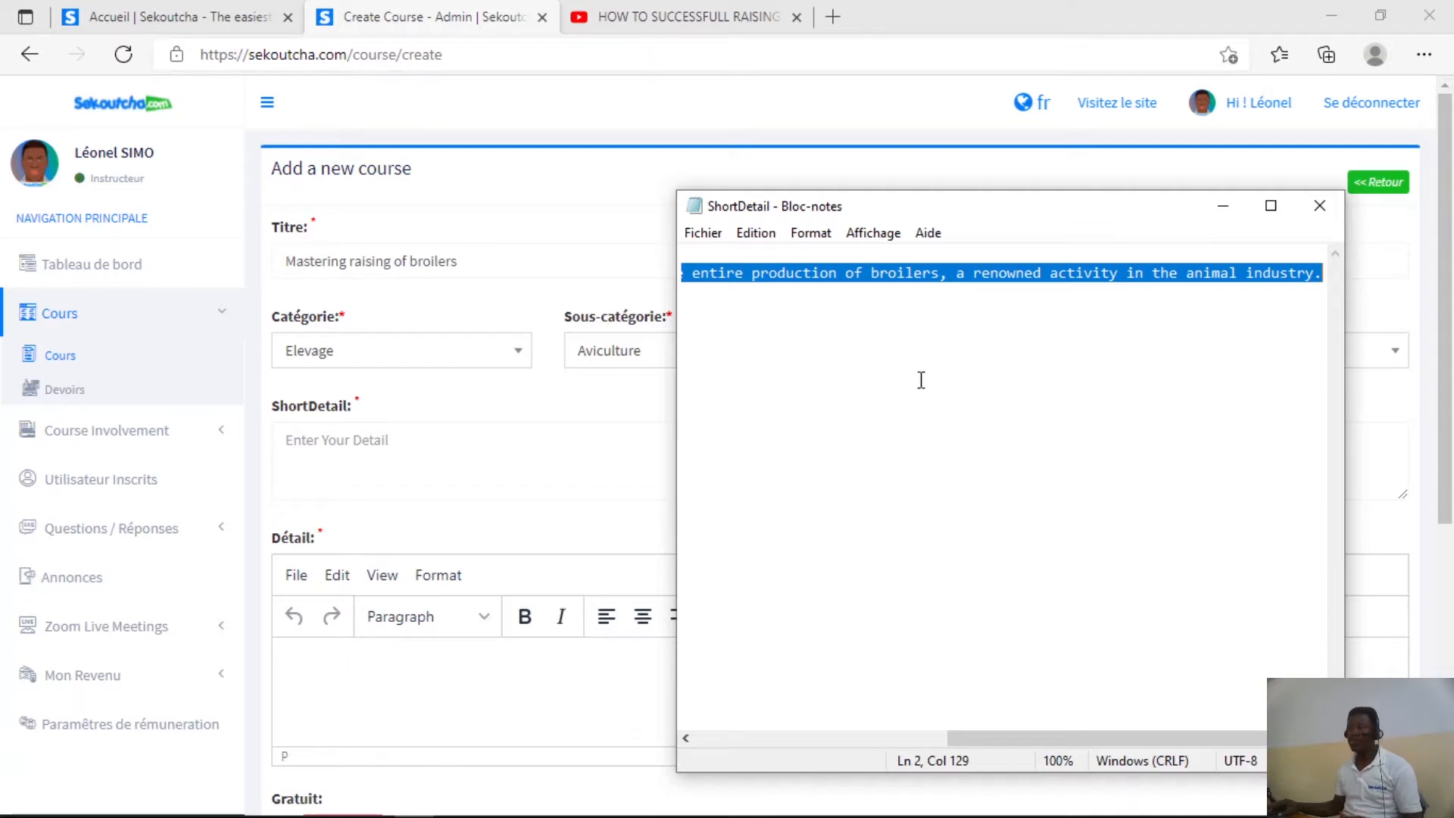
click(436, 446)
key(ctrl+v)
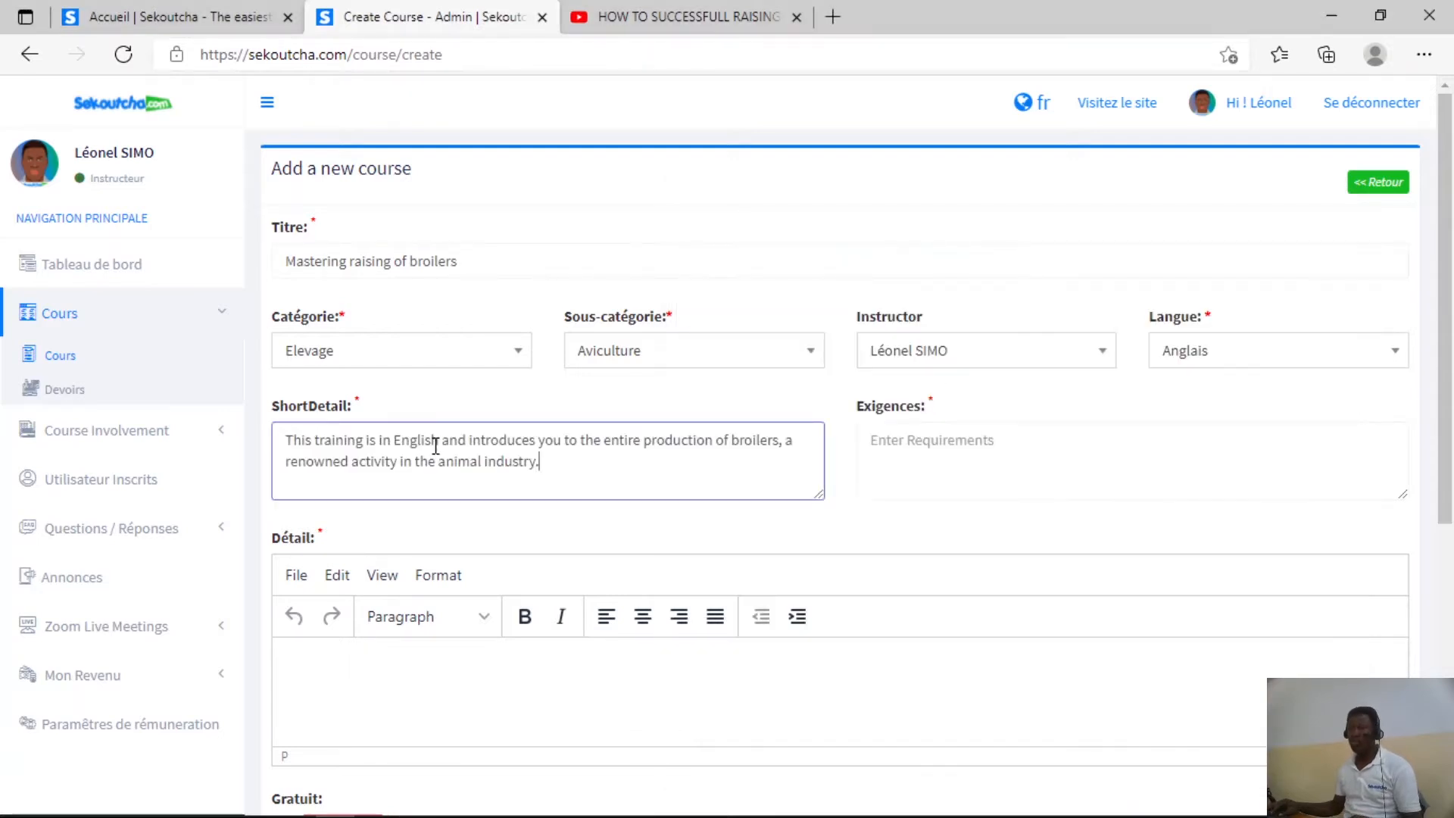
click(913, 445)
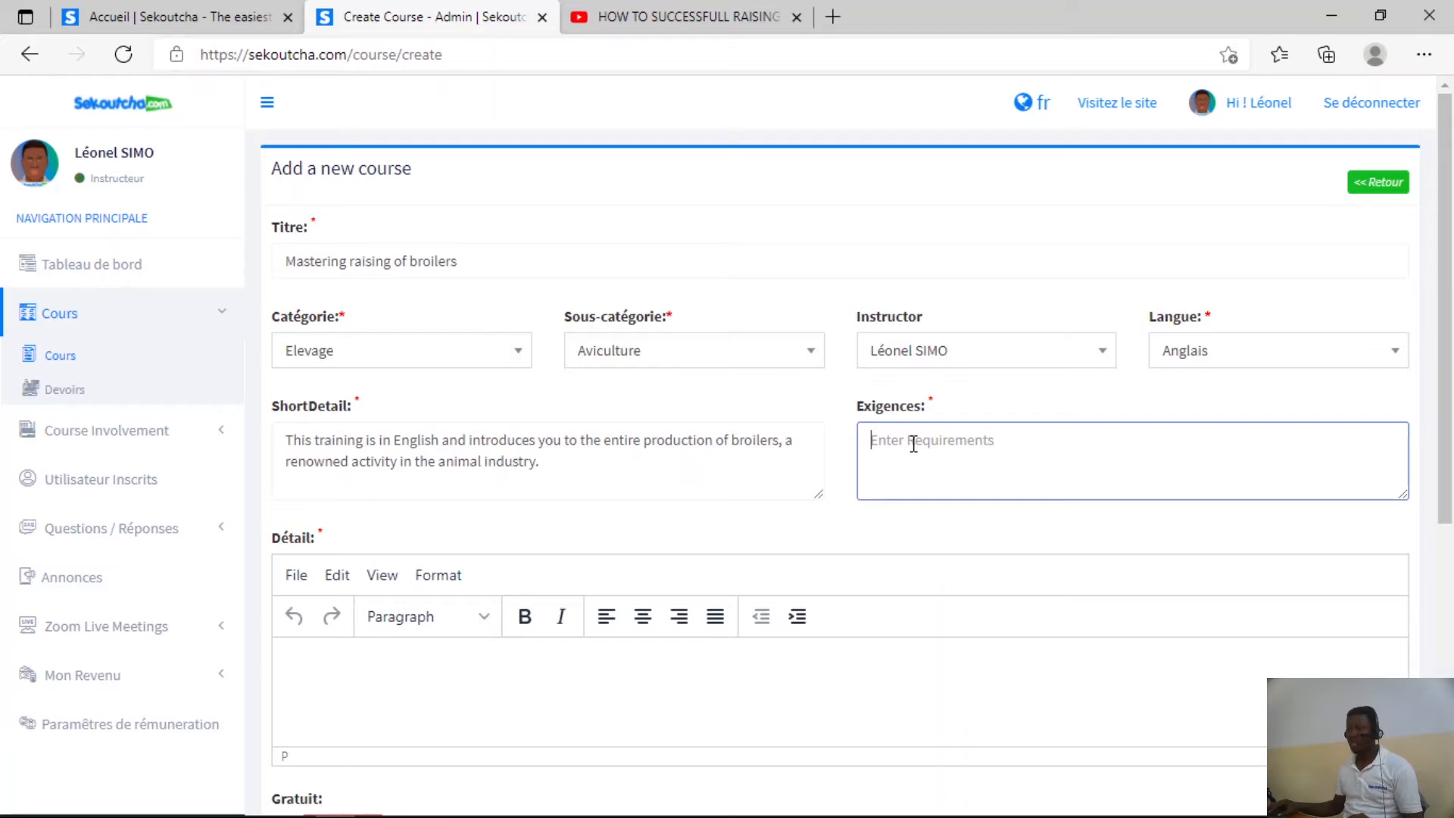
text(No)
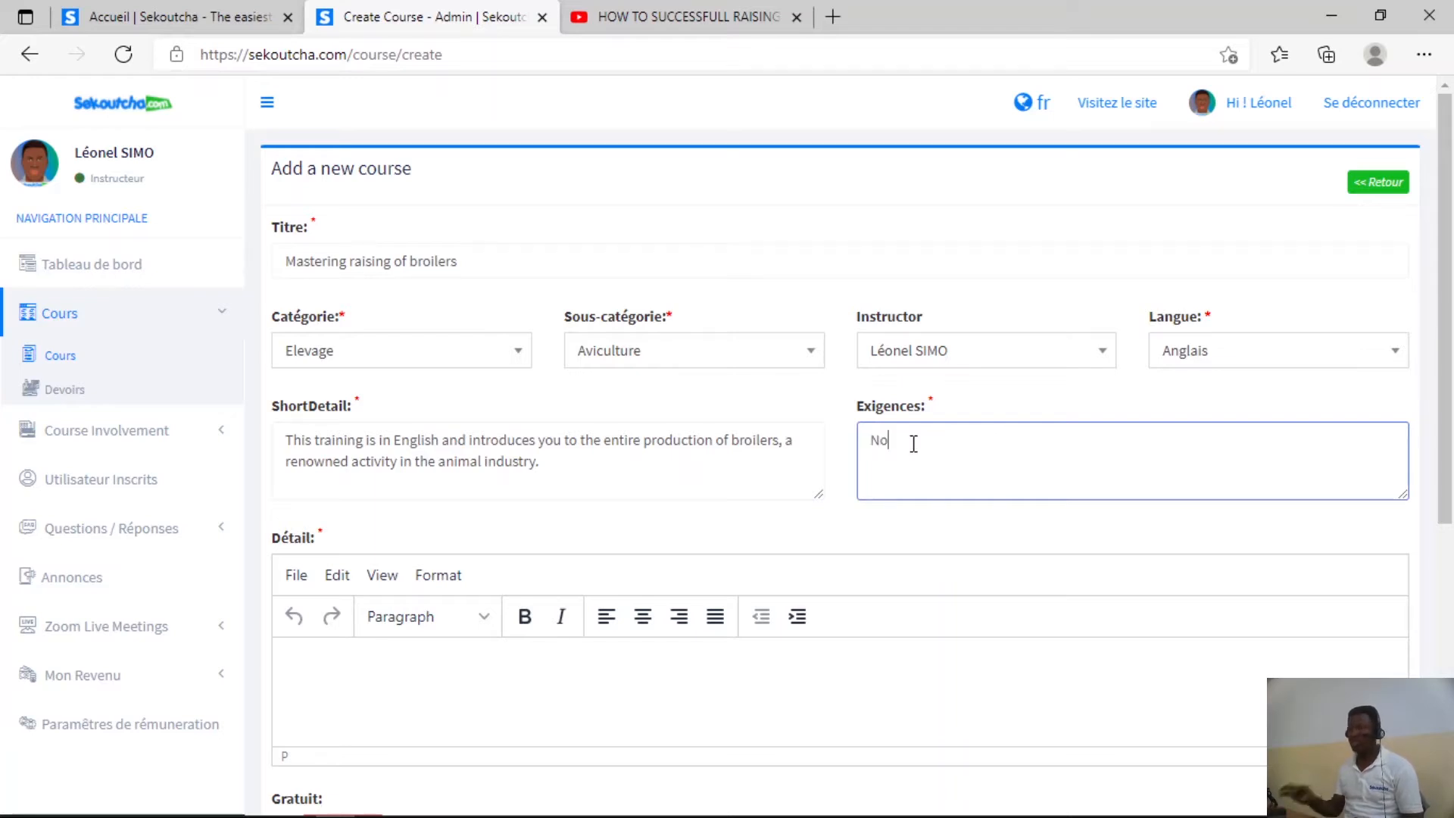
Copy the entire text of the Détail file into the course's Détail description and review the pasted module list
scroll(523, 505, down, 2)
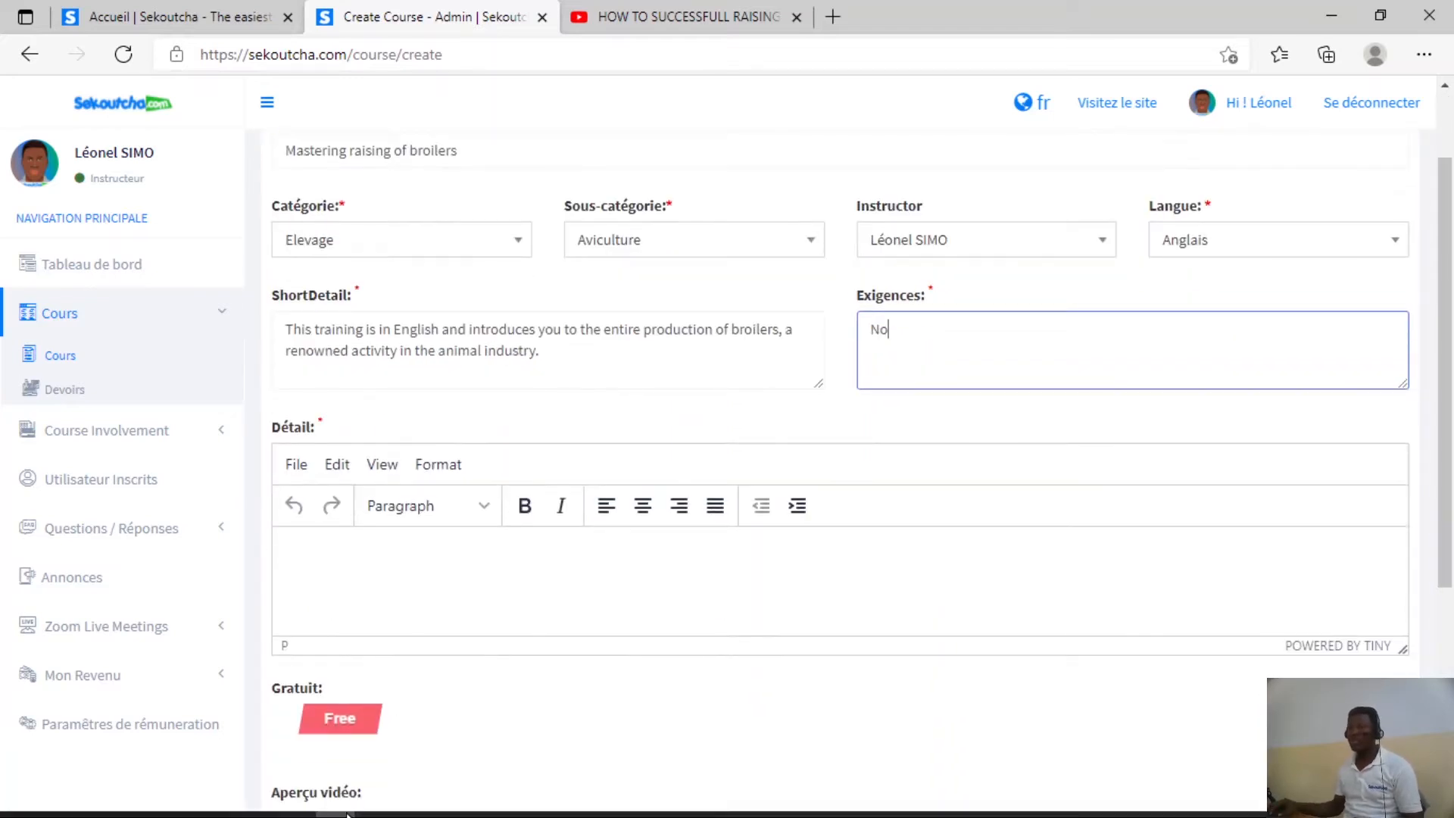
click(421, 804)
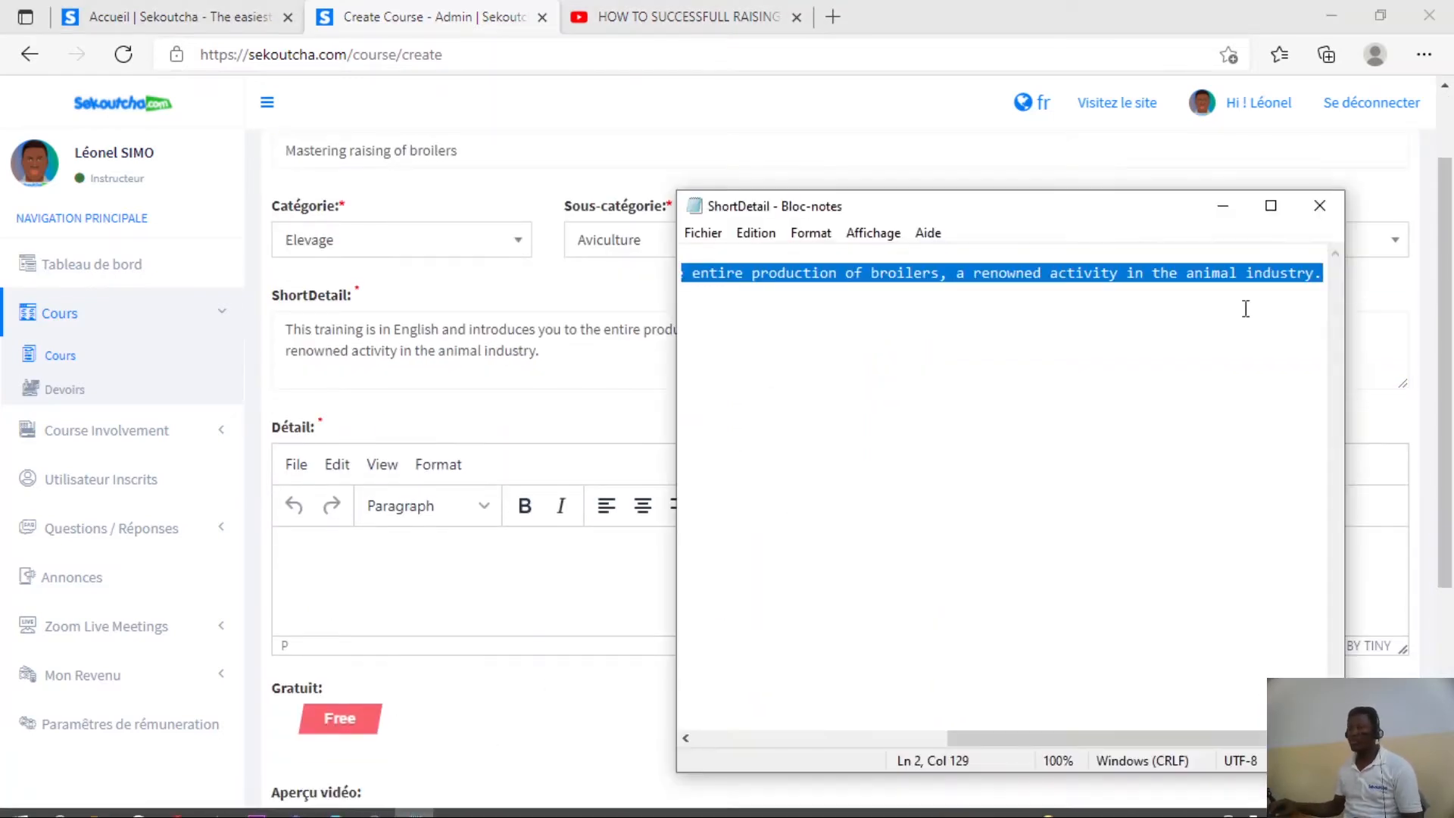
click(1319, 206)
click(99, 802)
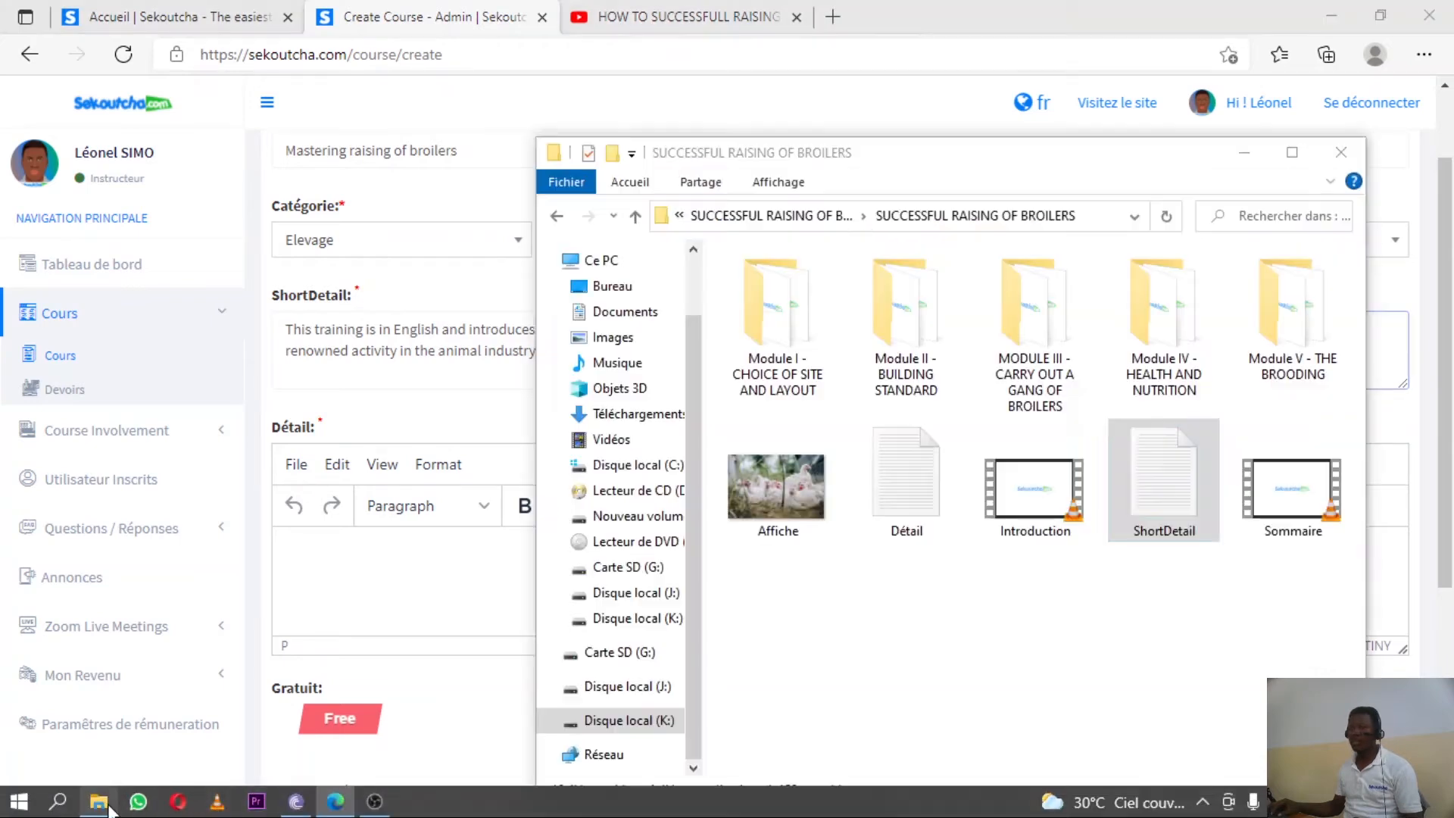
double_click(890, 484)
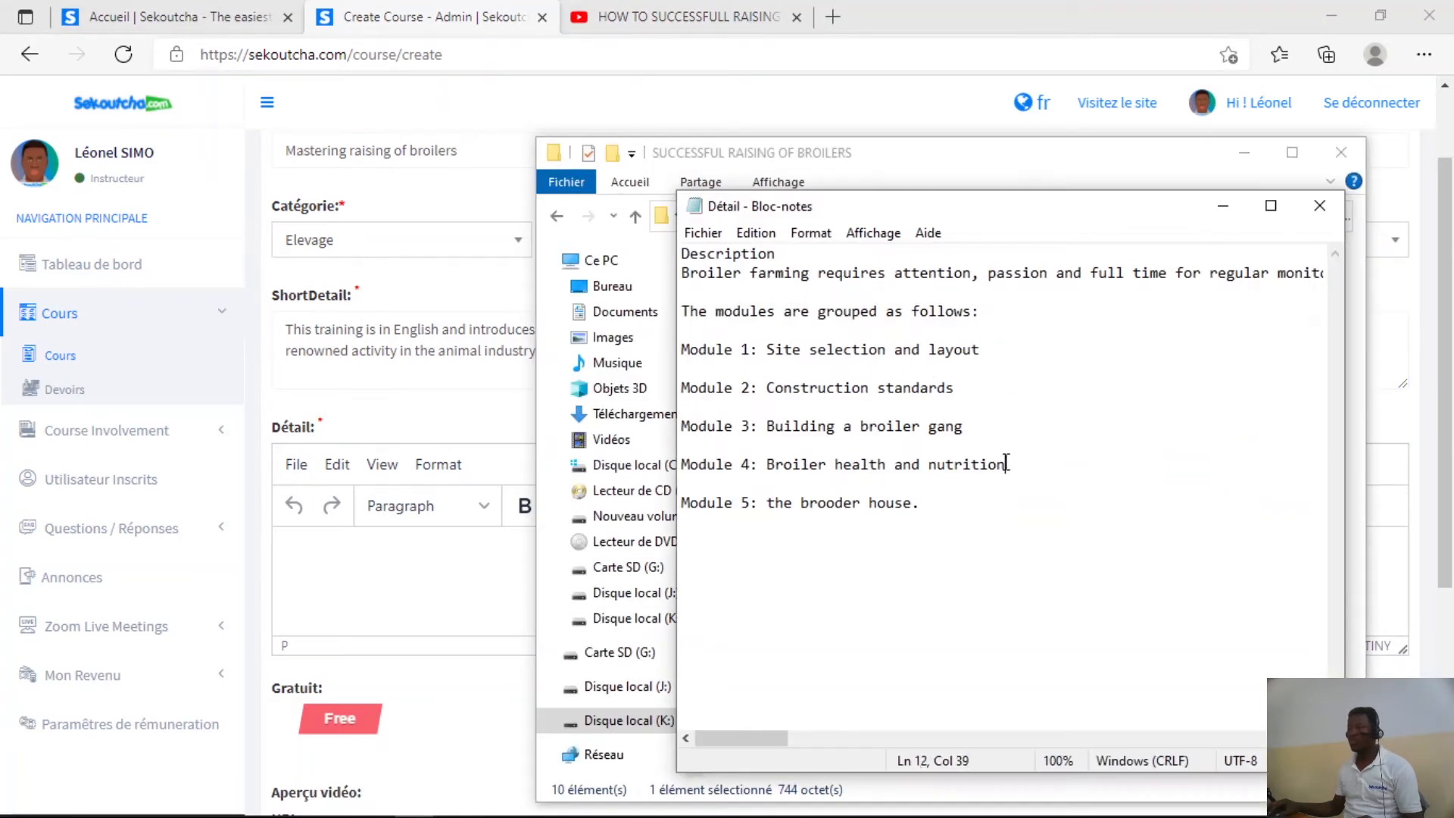
key(ctrl+a)
click(445, 595)
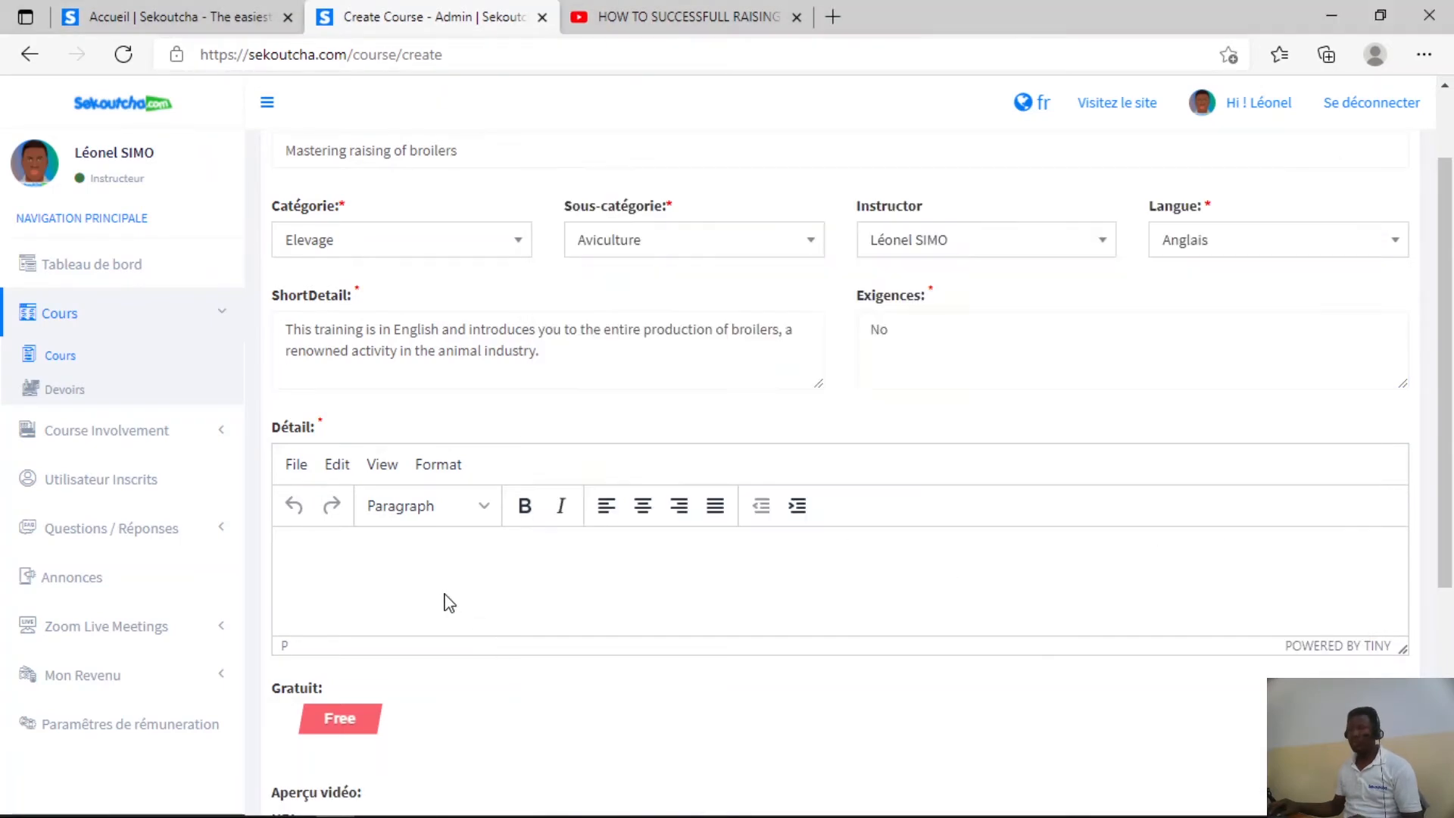
key(ctrl+v)
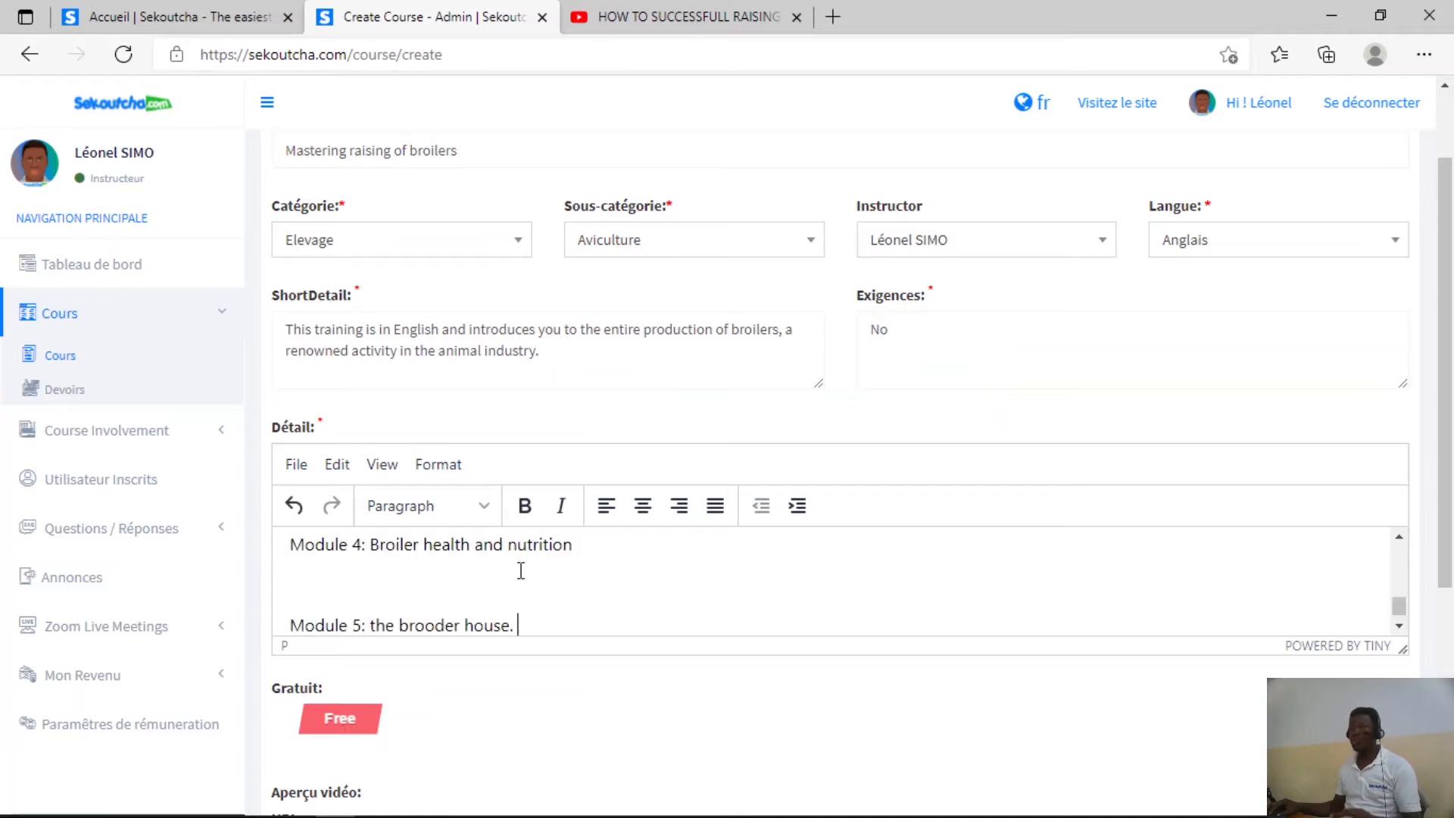
scroll(633, 584, down, 1)
scroll(635, 582, up, 1)
scroll(635, 582, up, 6)
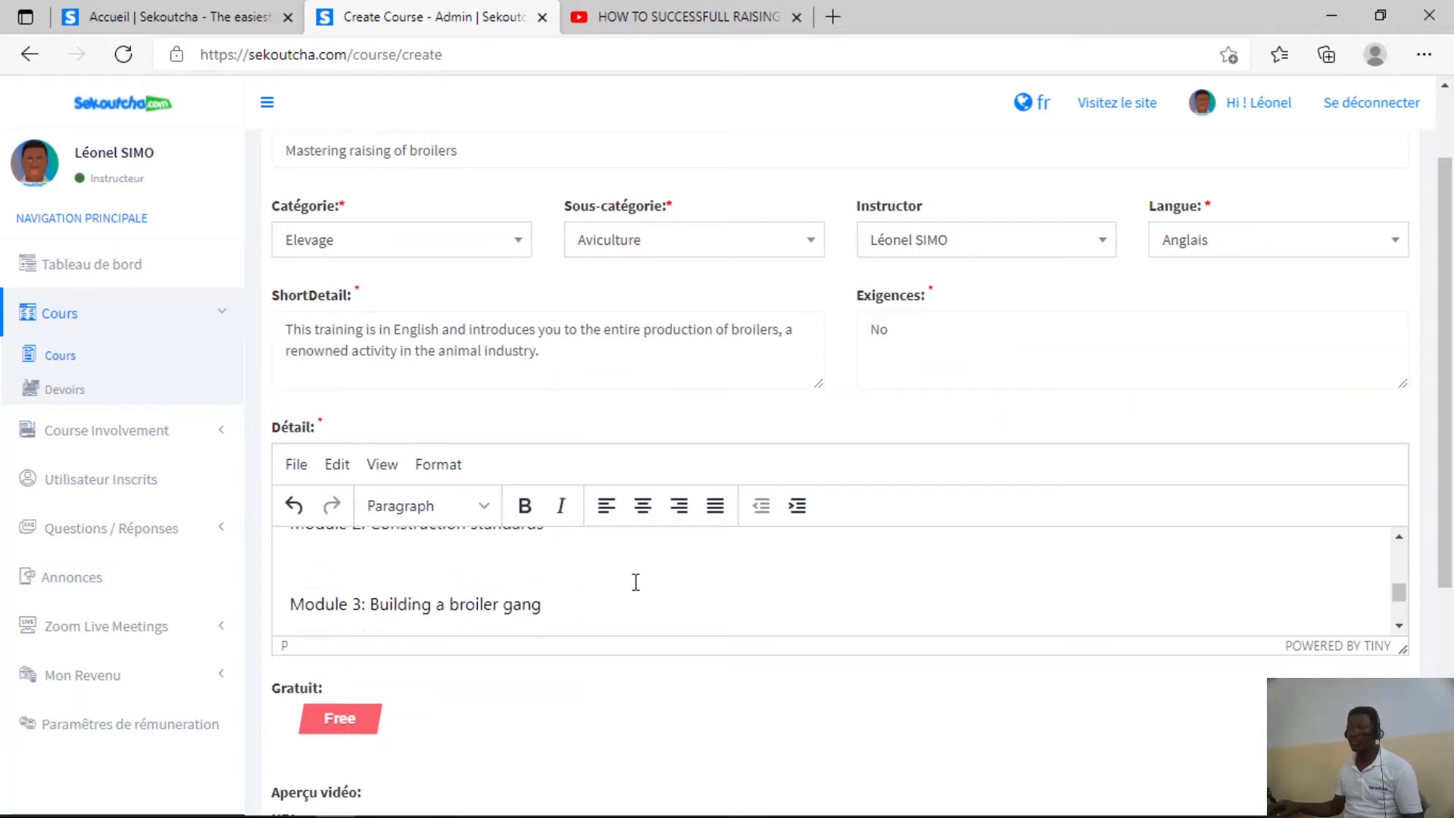
Make the course paid and enable both the promotion and Black Friday pricing options
drag(1443, 335, 1441, 489)
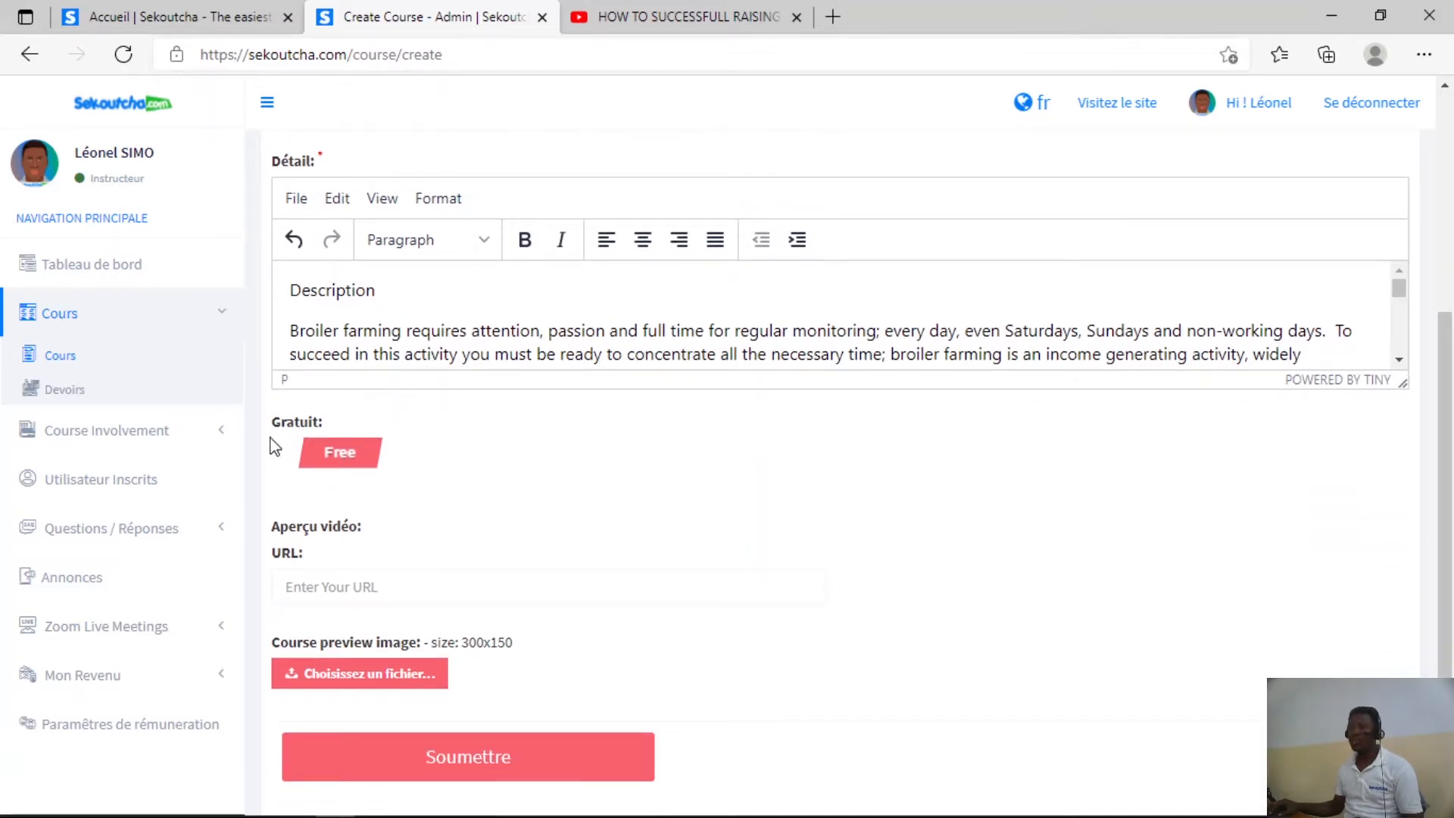
click(335, 460)
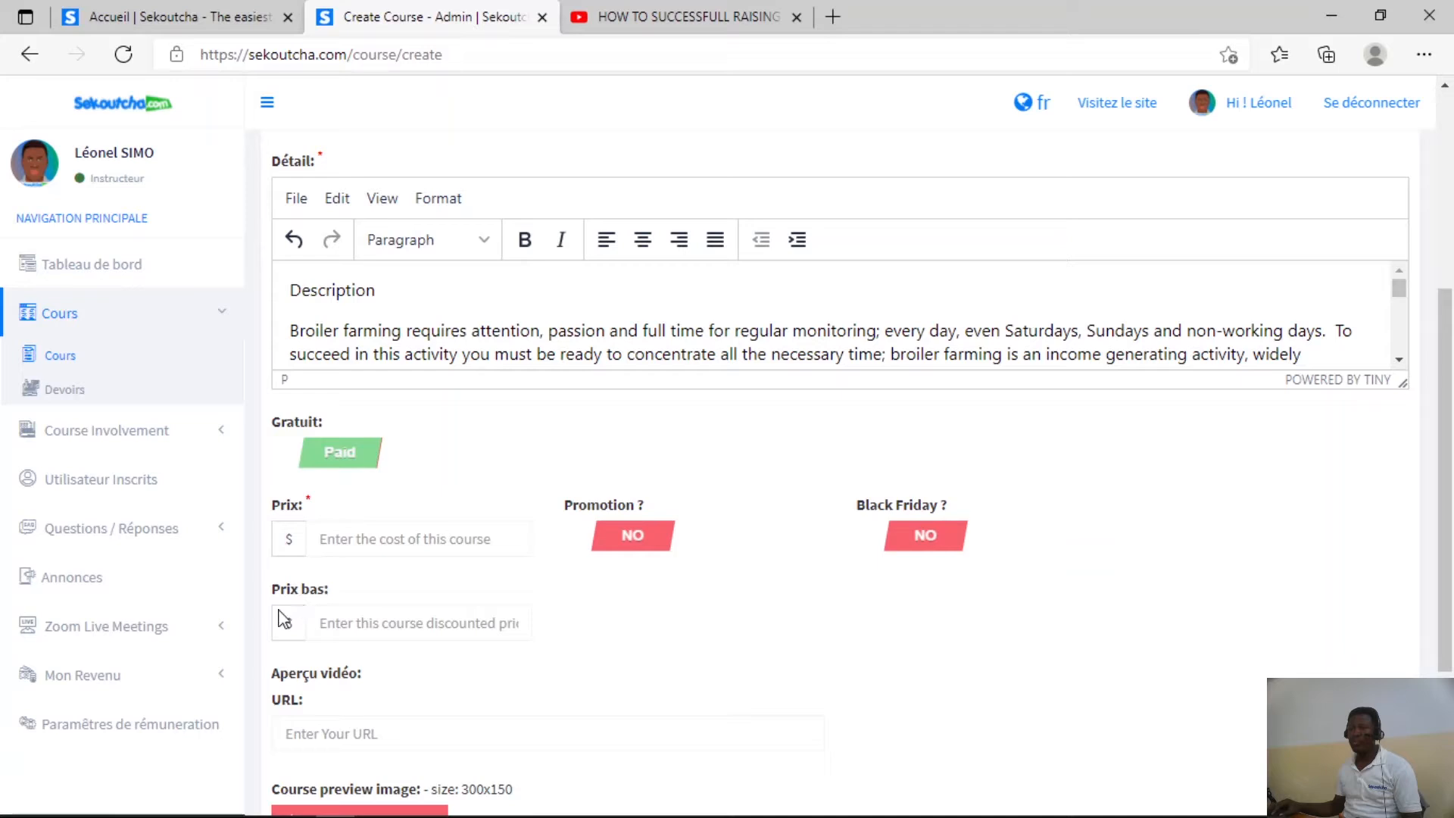
click(927, 535)
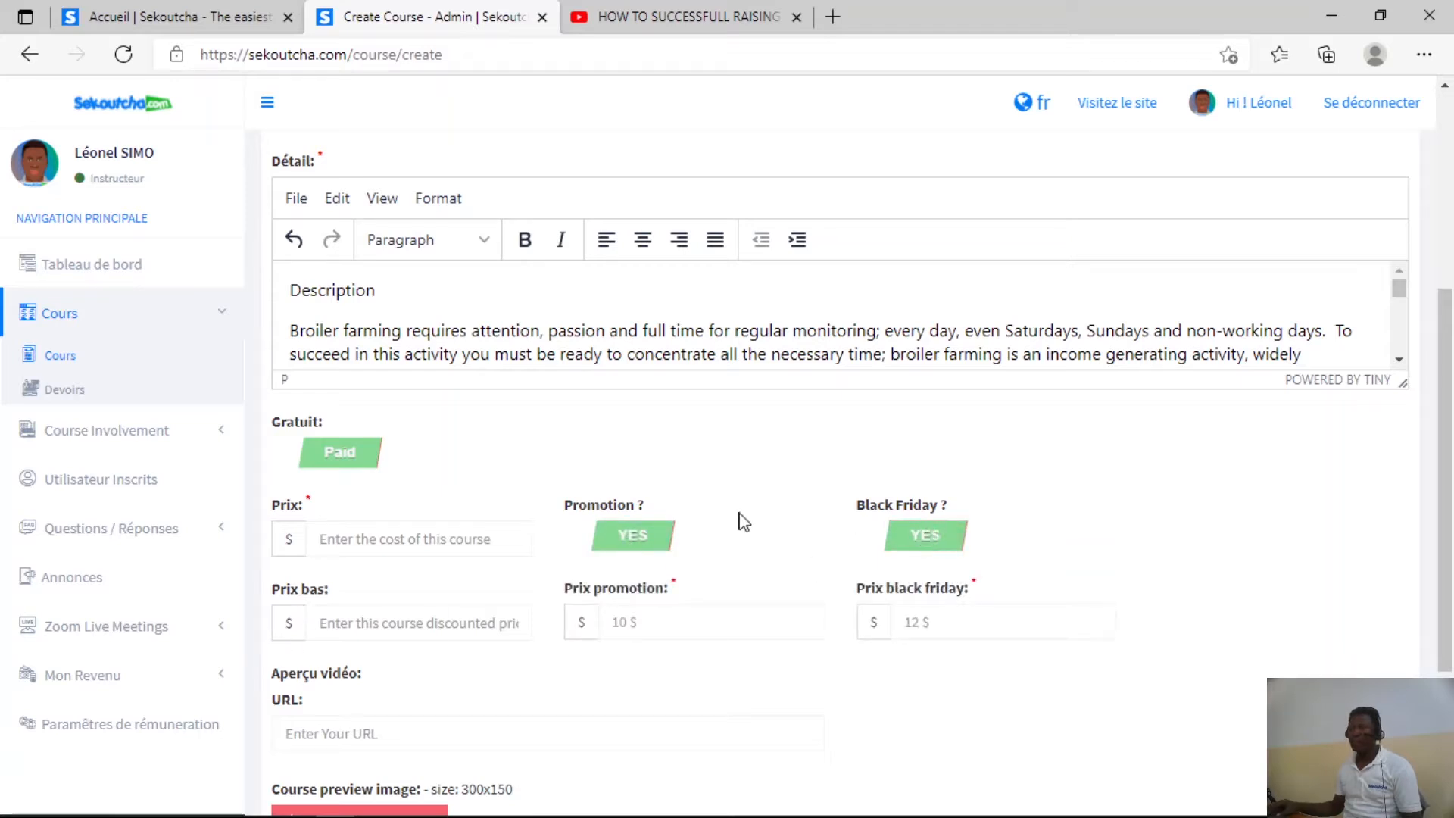
click(636, 537)
click(913, 536)
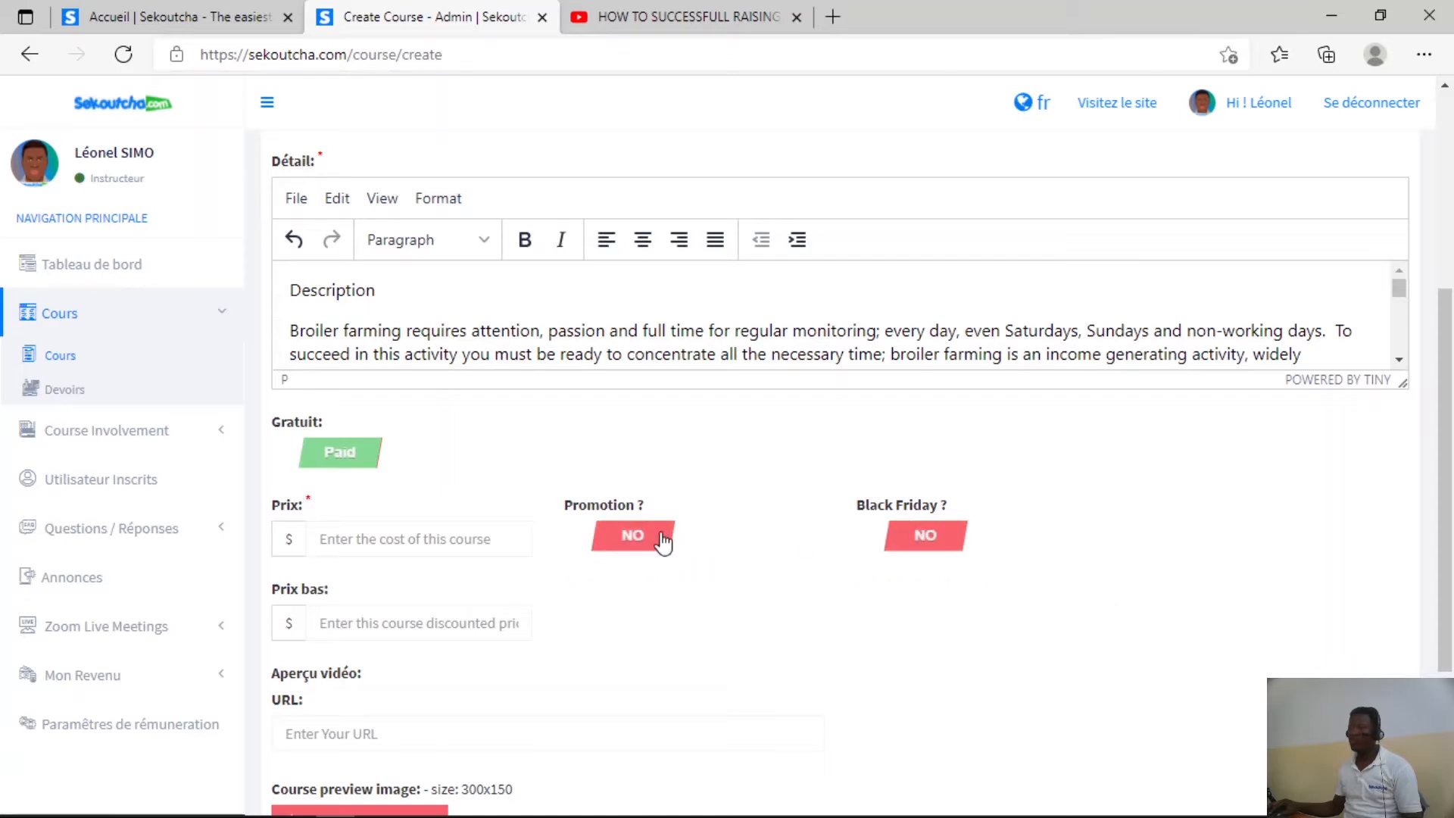
click(634, 538)
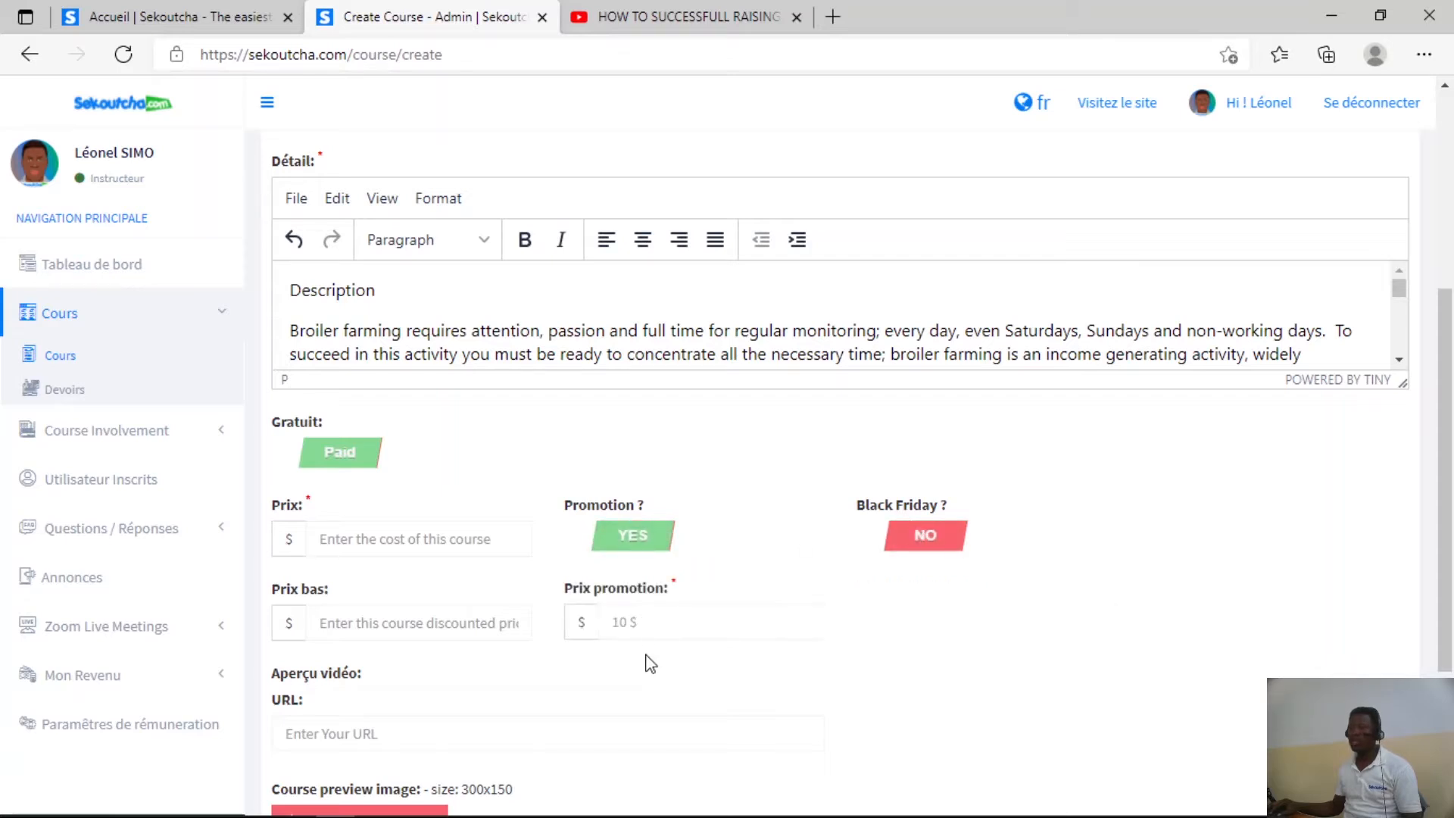
click(923, 538)
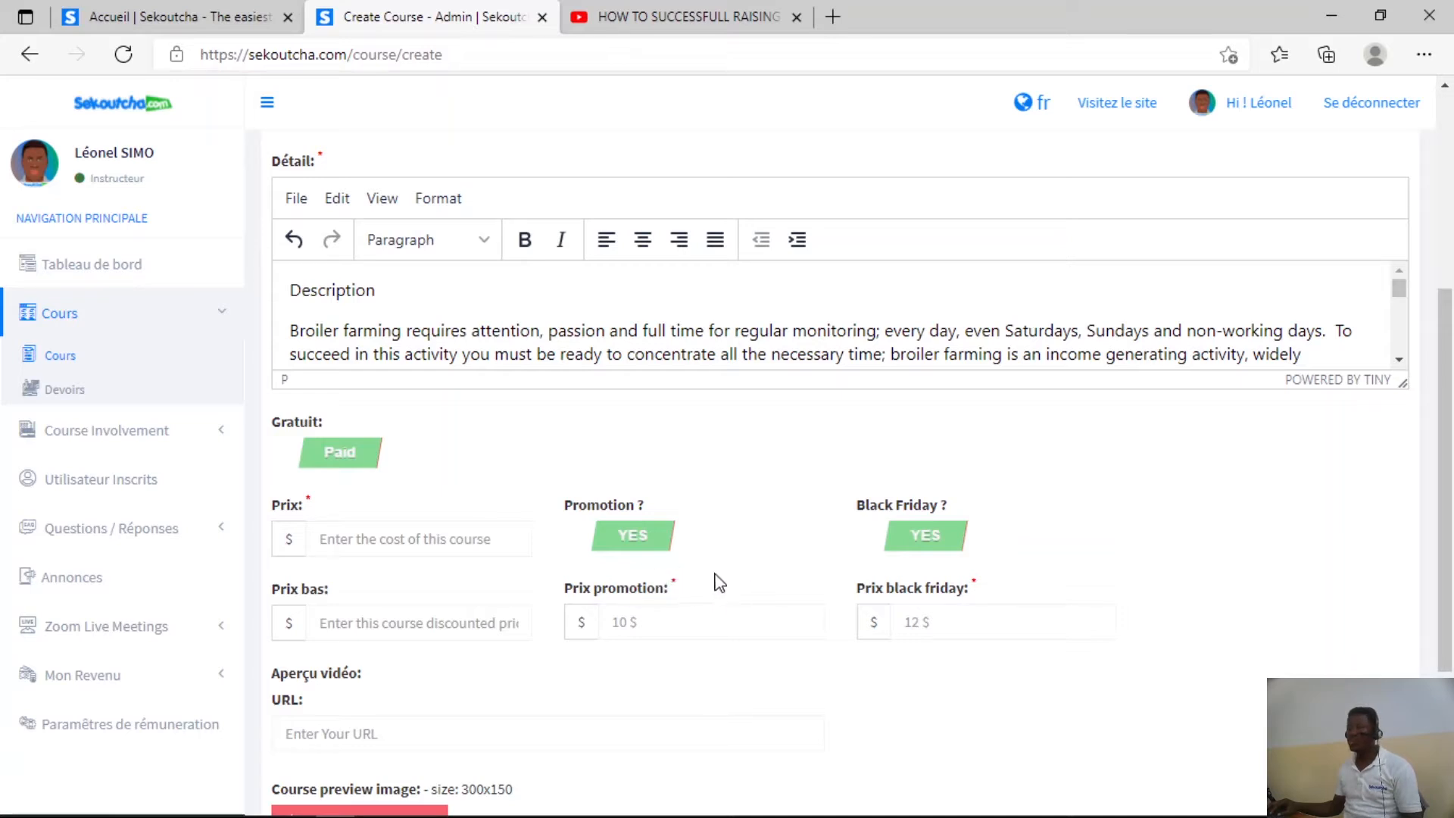
Set the course price to $75 and the discounted price (Prix bas) to $45
click(367, 538)
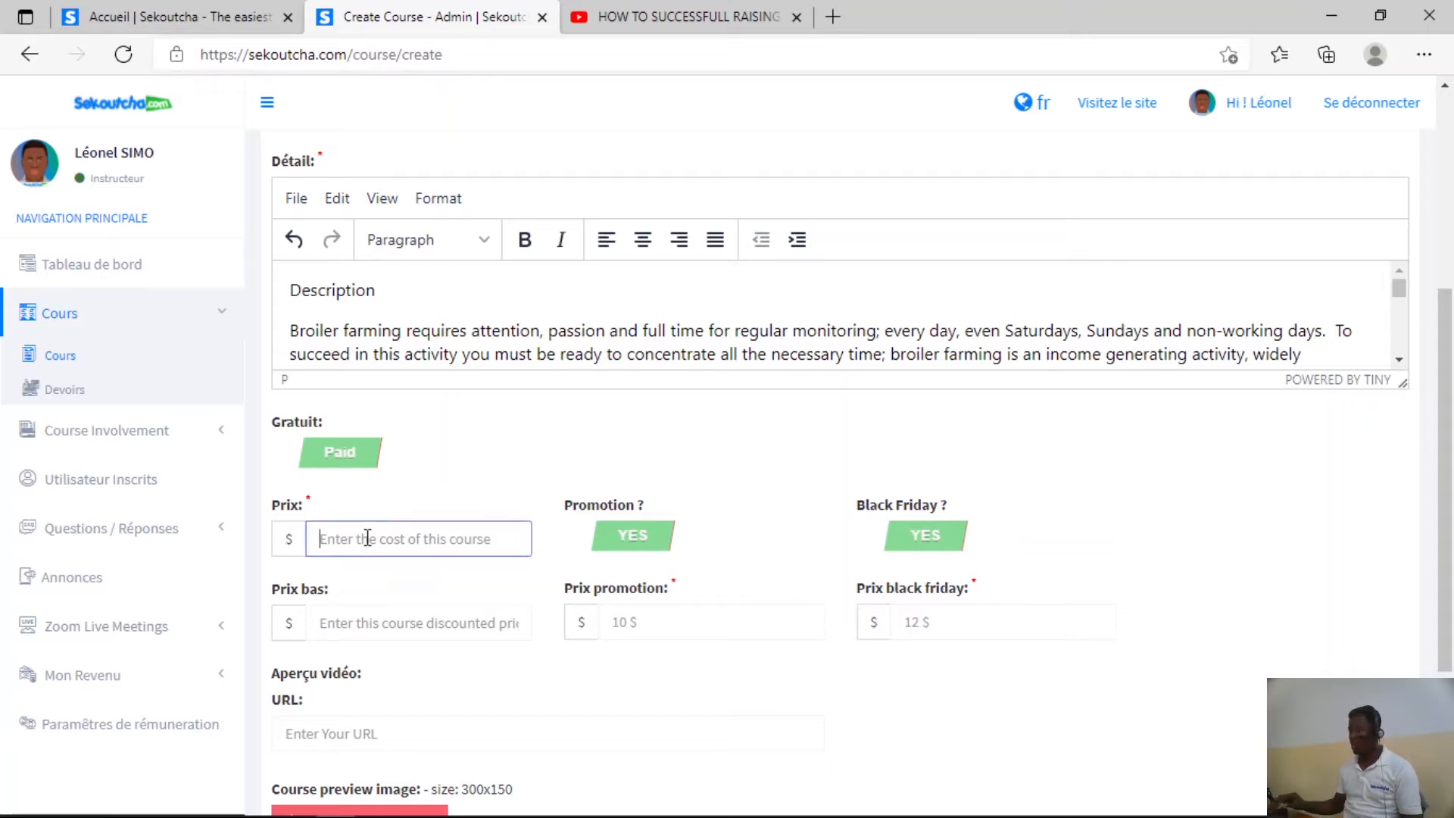
text(75)
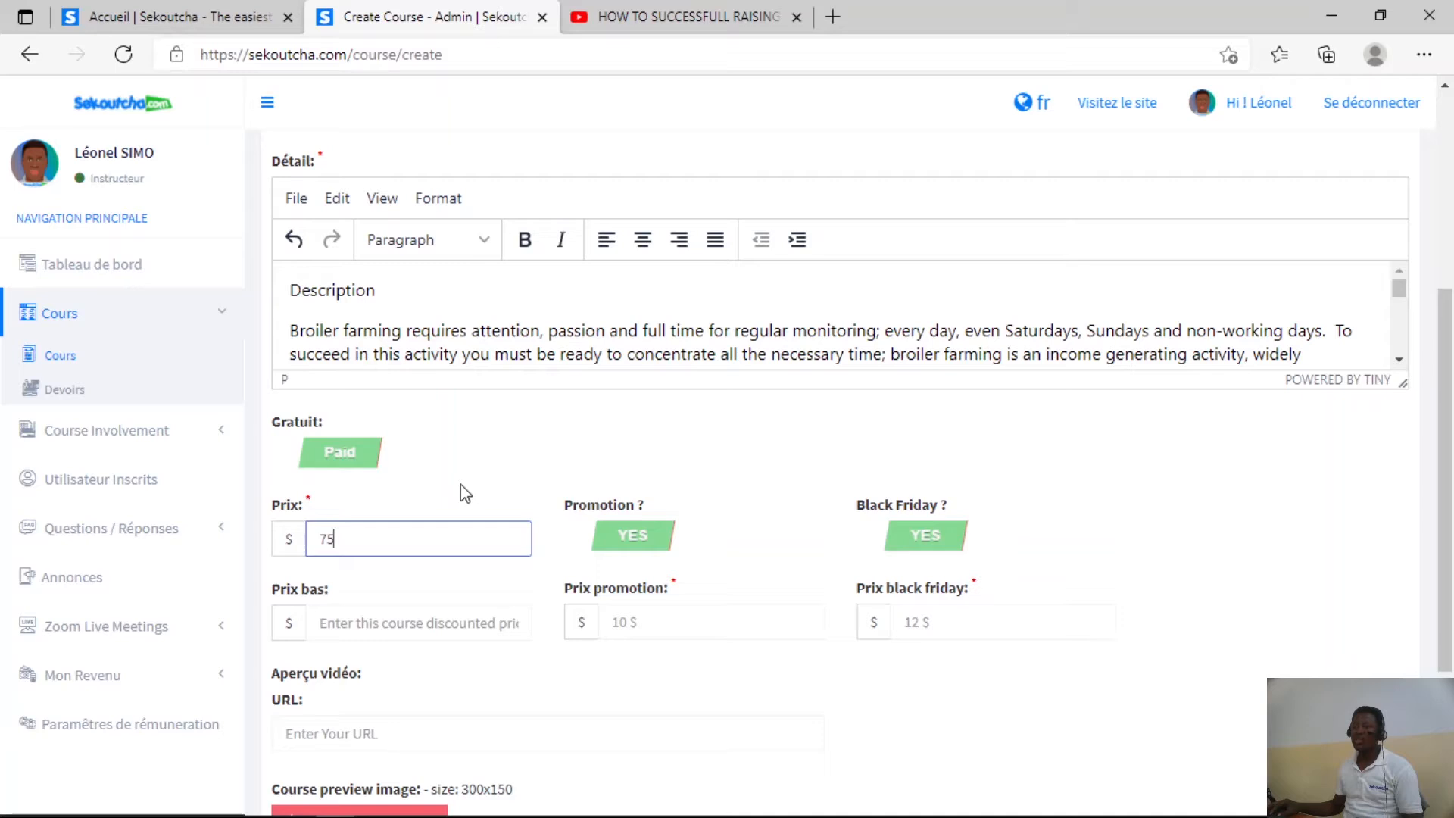
double_click(287, 543)
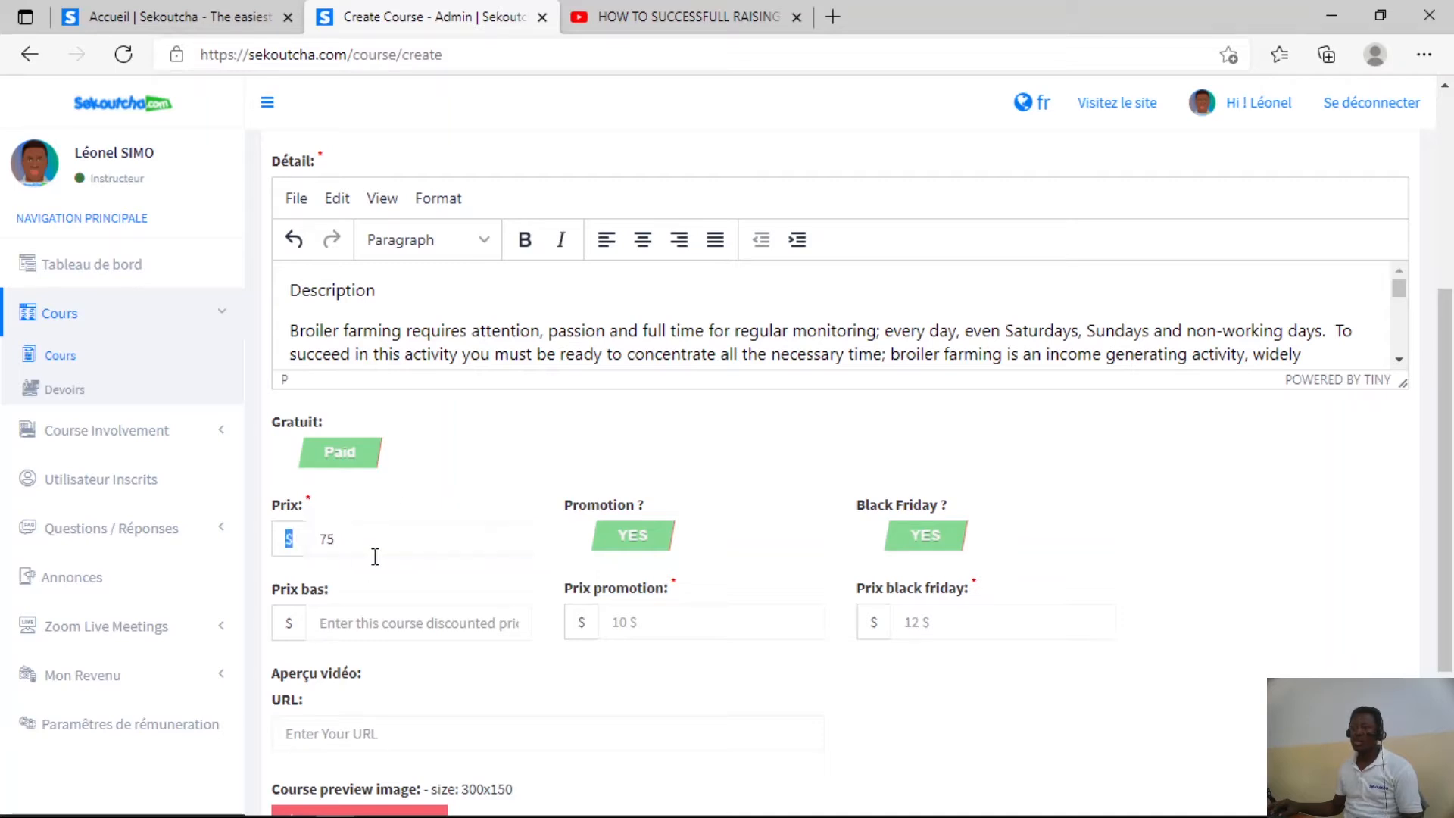
click(323, 539)
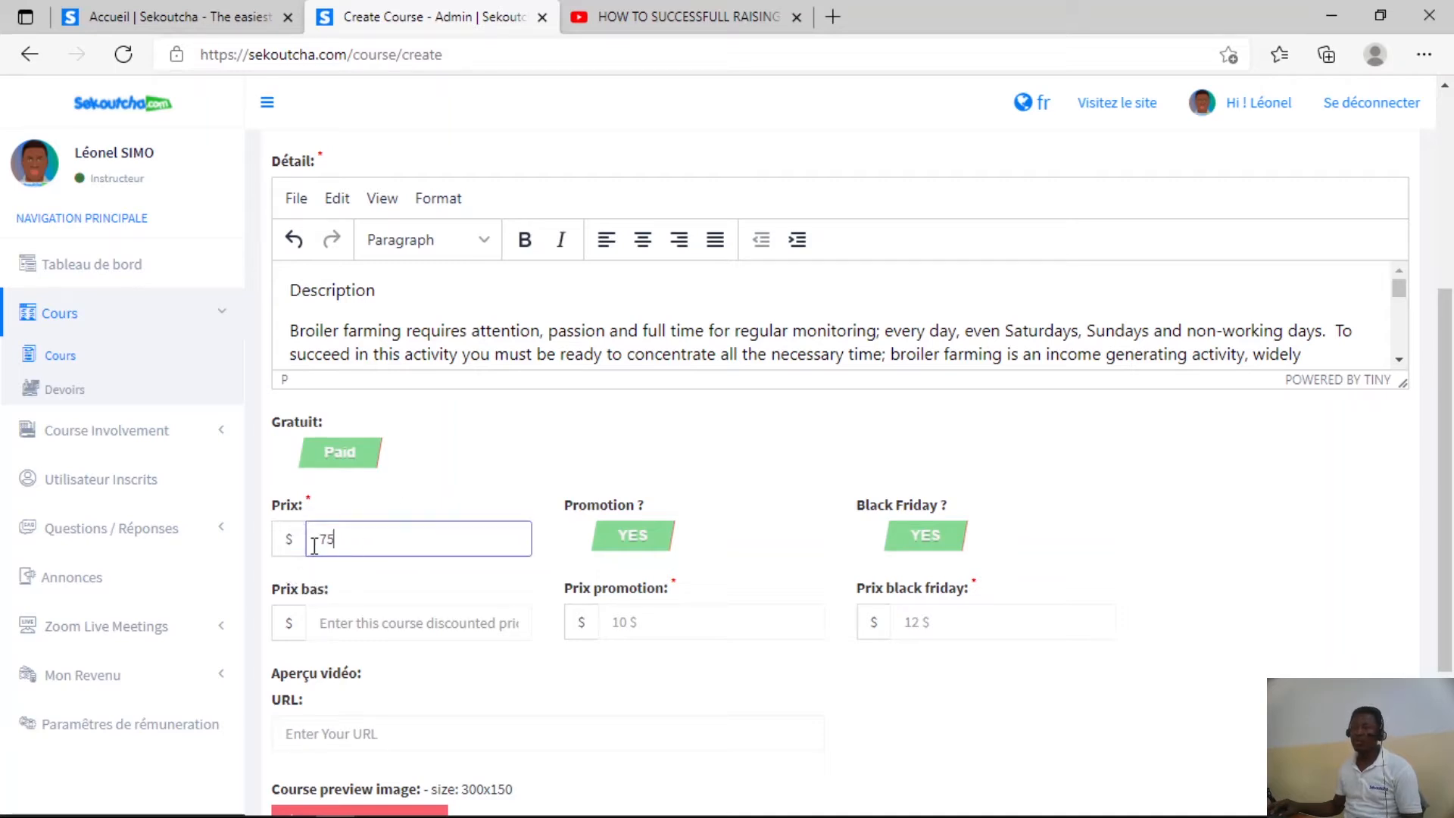
click(435, 486)
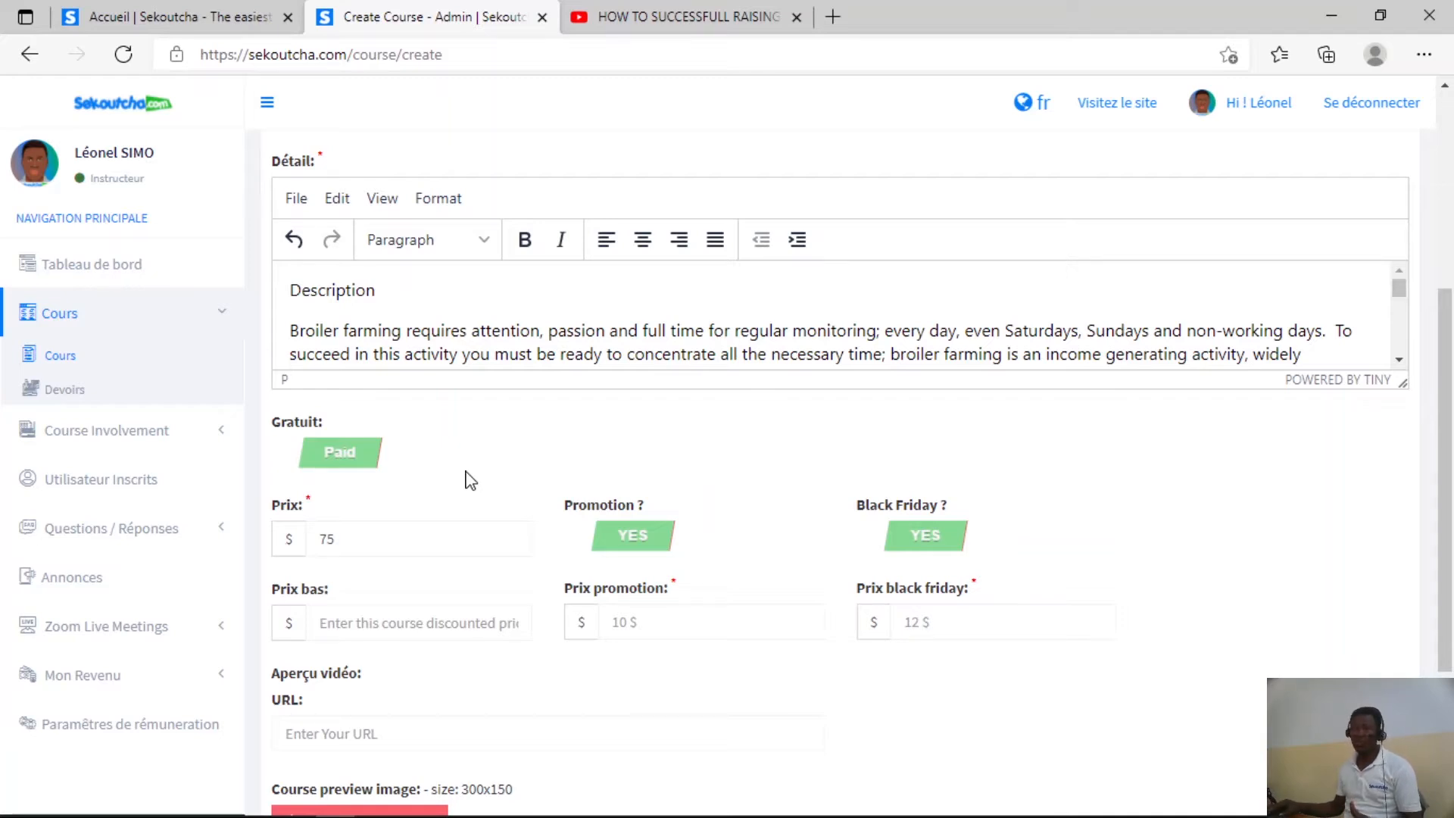
click(382, 622)
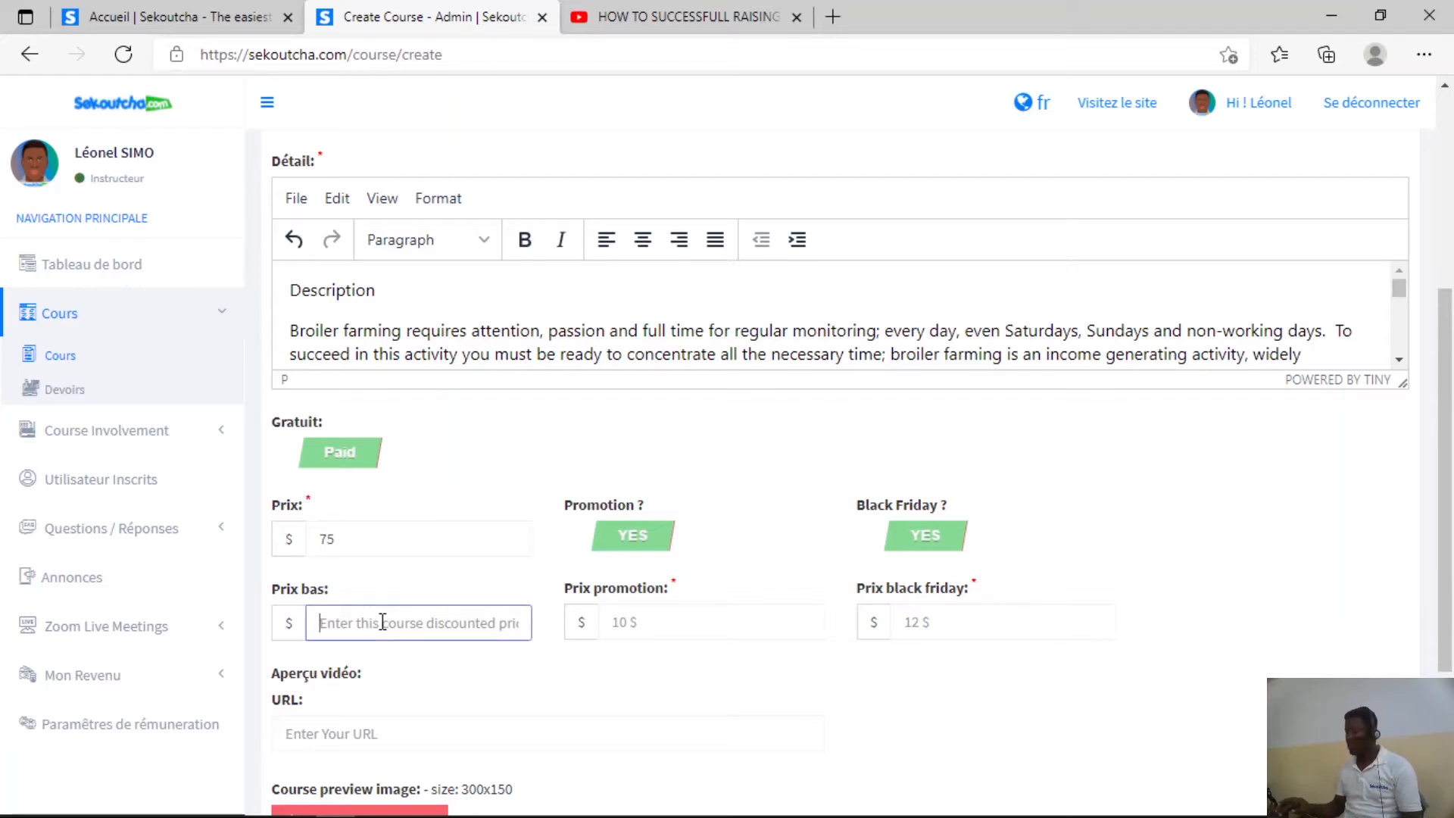
text(45)
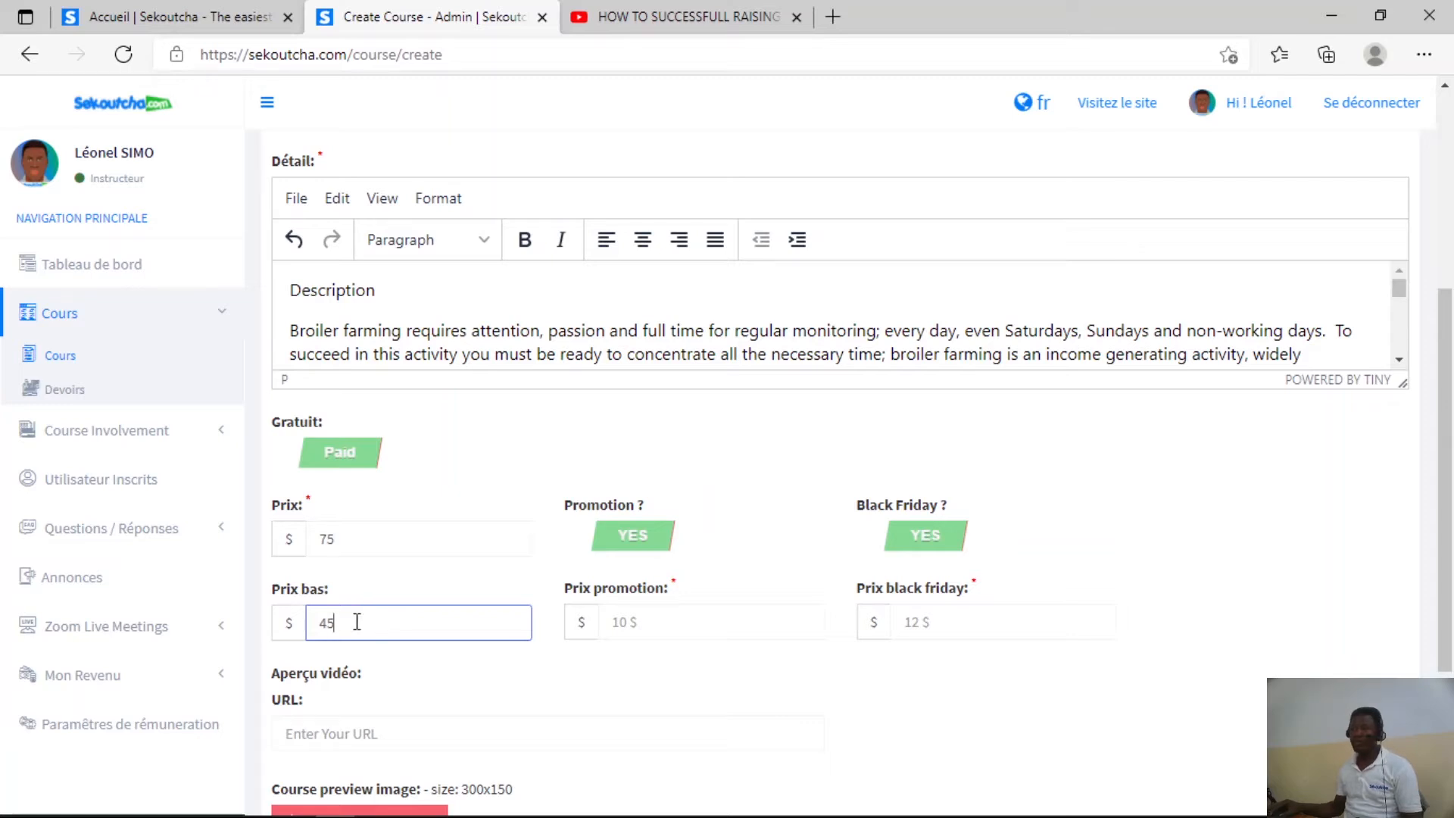
Set the promotion price to $25 and the Black Friday price to $10
click(661, 620)
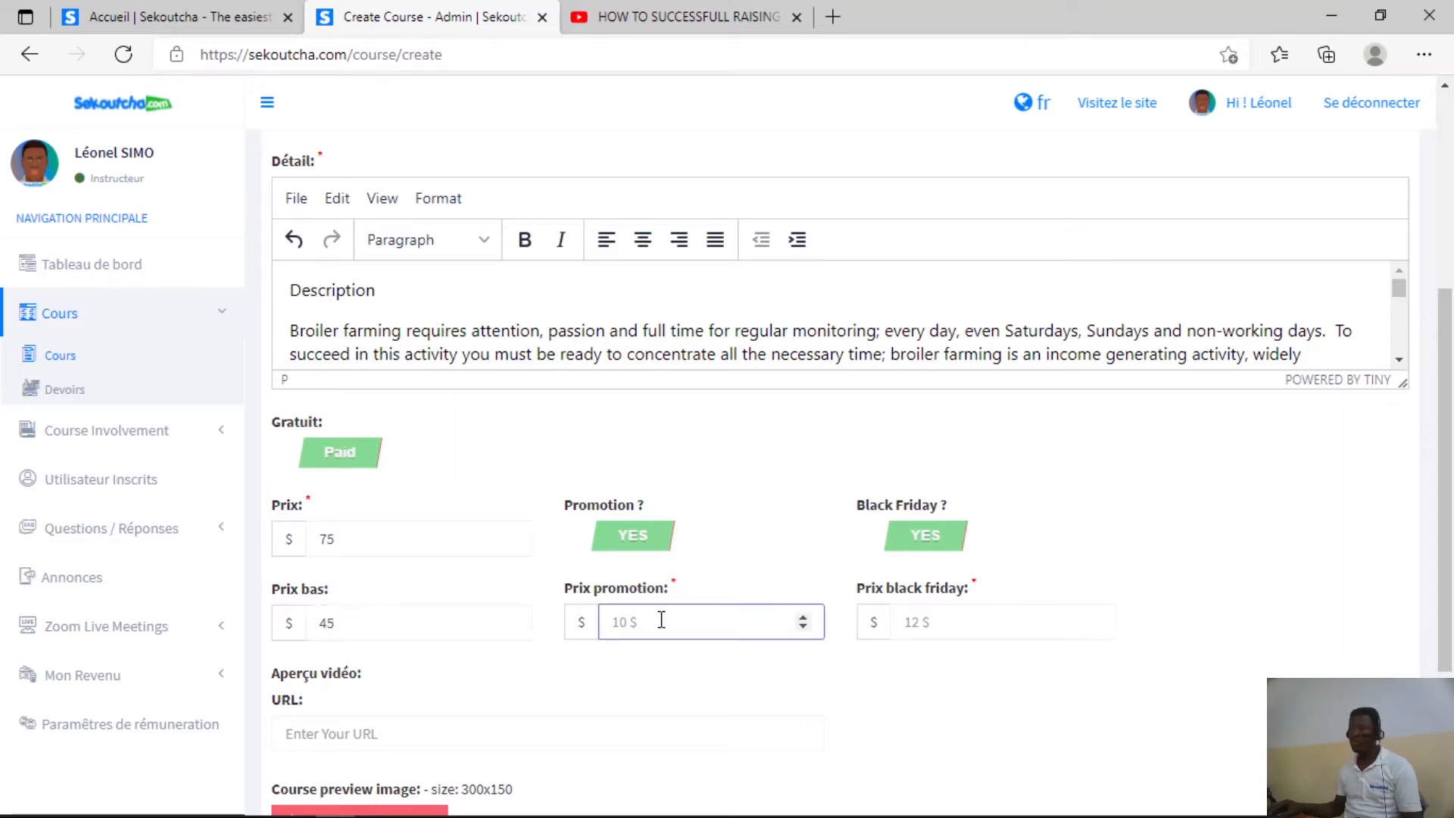
text(25)
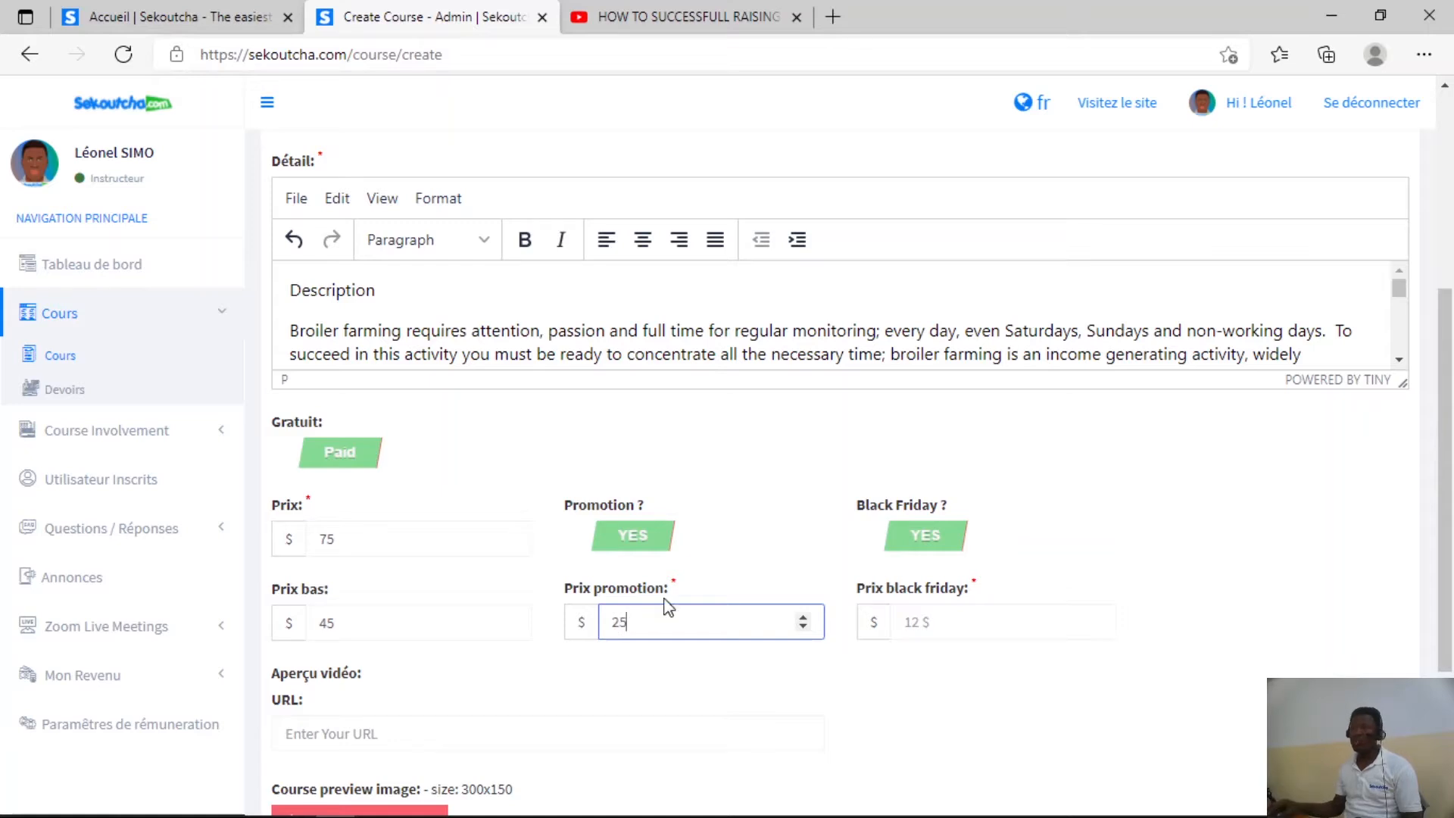
click(956, 623)
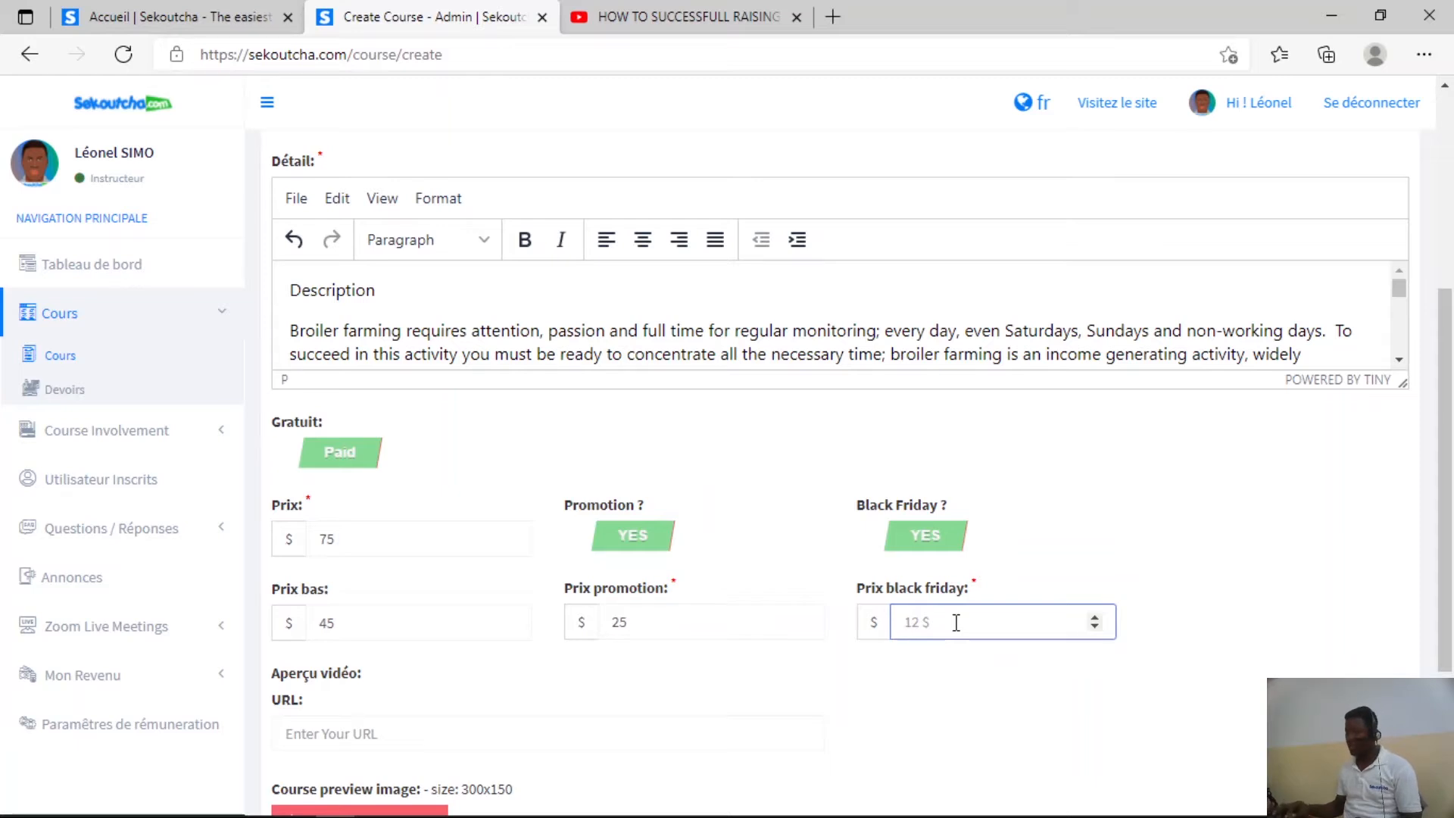
text(10)
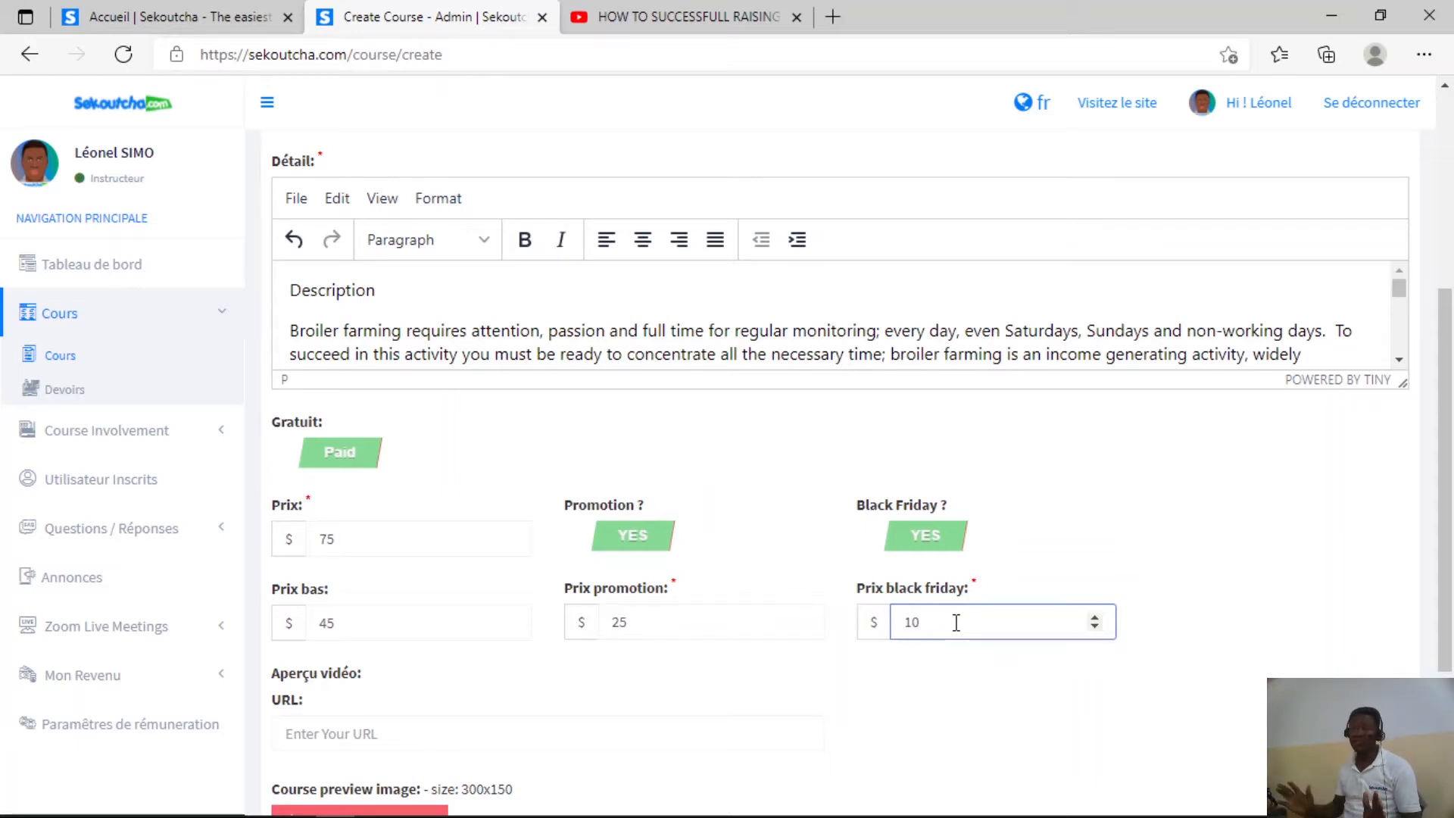
click(1252, 588)
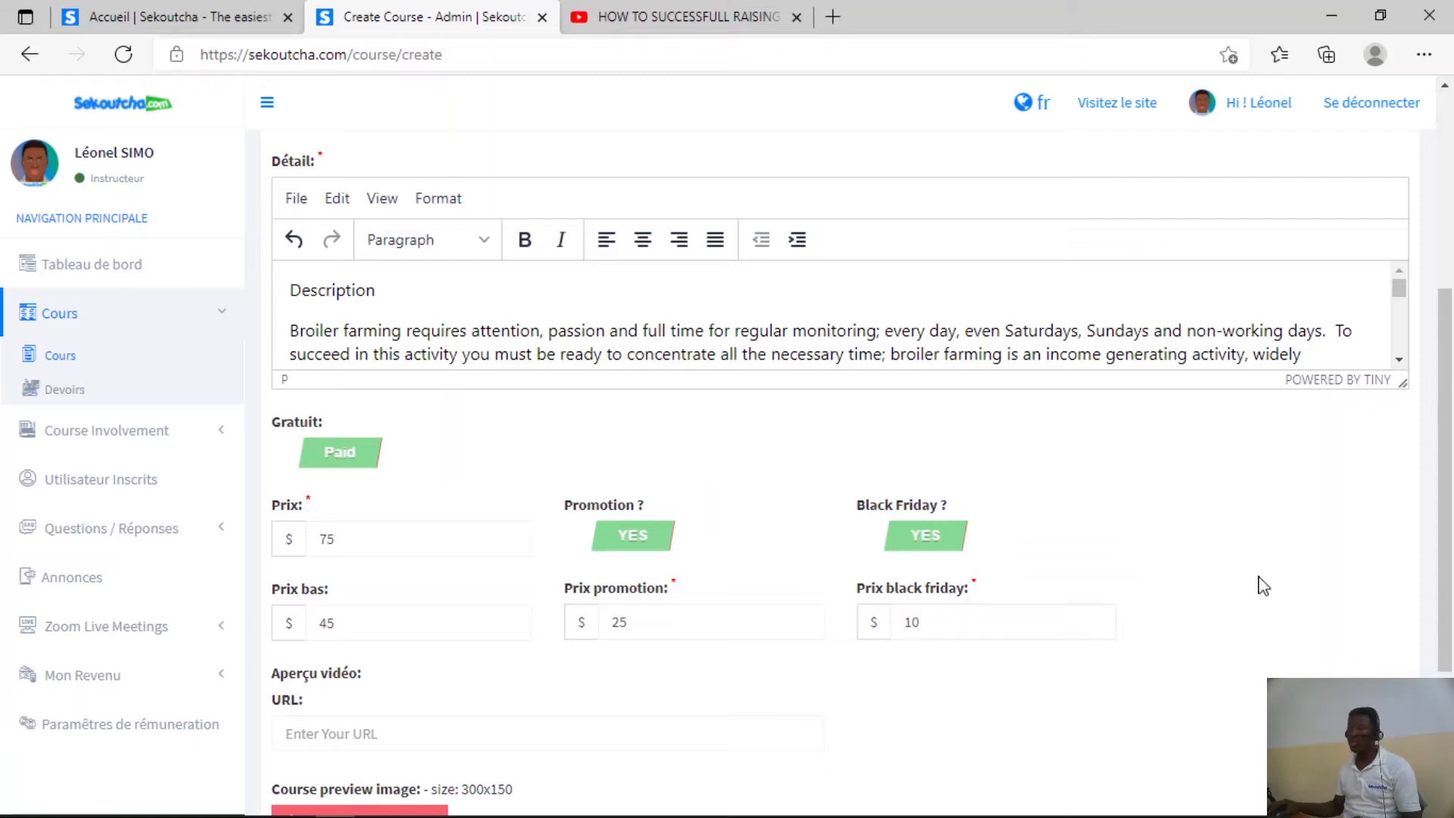
Copy the address of the open YouTube video on raising broilers into the course's preview video URL
scroll(1449, 528, down, 2)
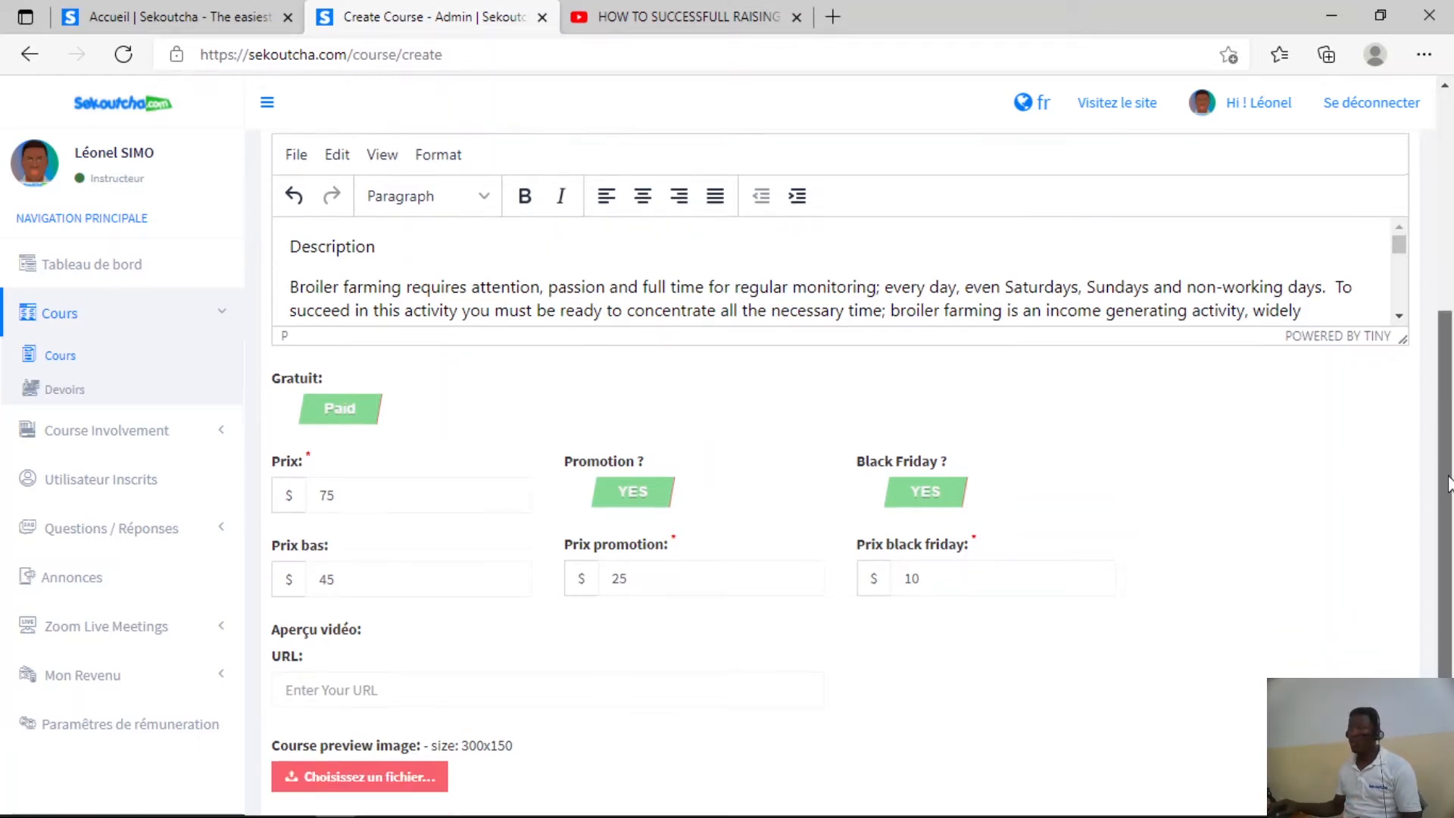
scroll(1448, 528, down, 1)
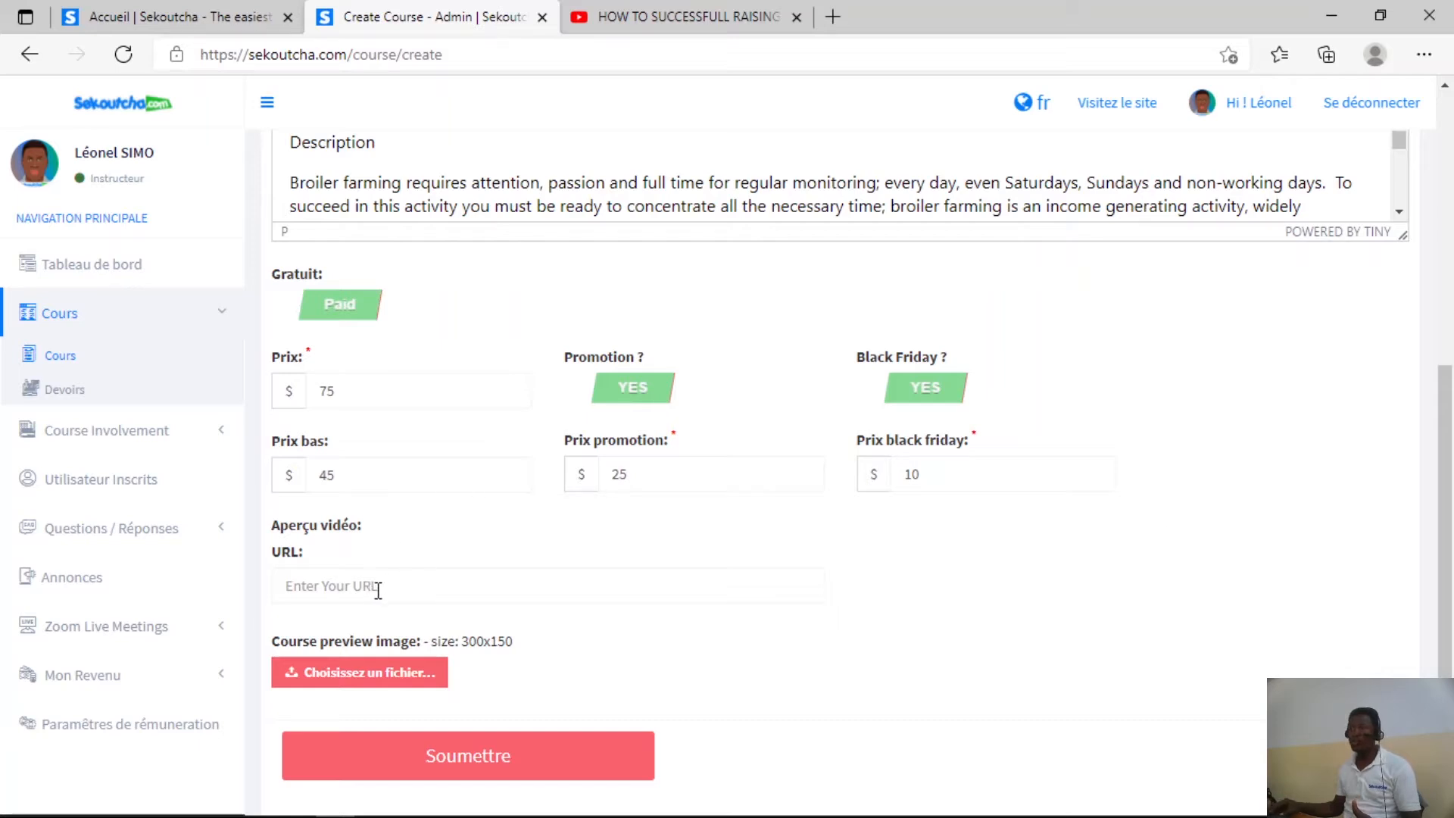
click(661, 18)
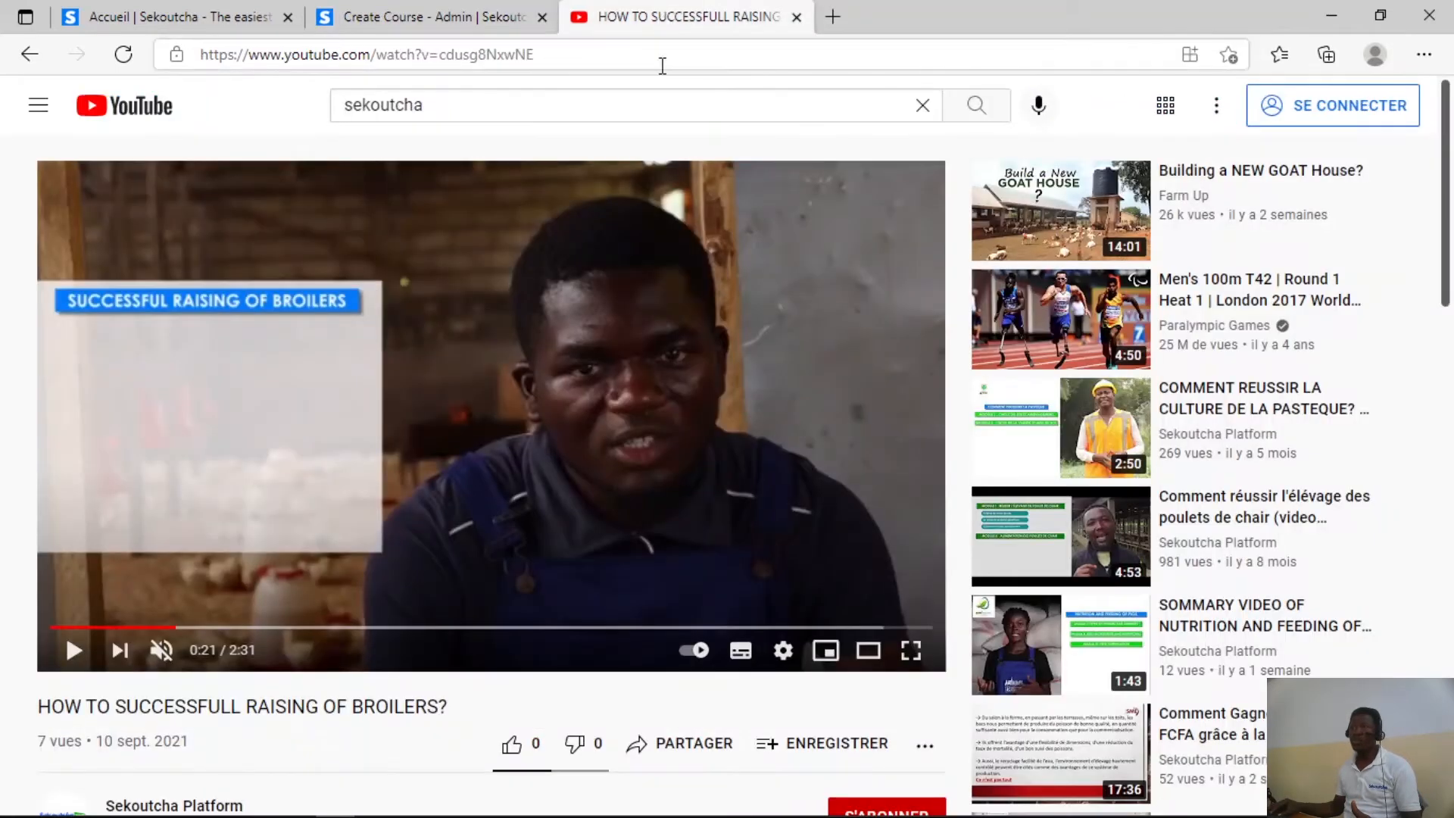
click(74, 650)
click(575, 184)
click(491, 53)
right_click(496, 54)
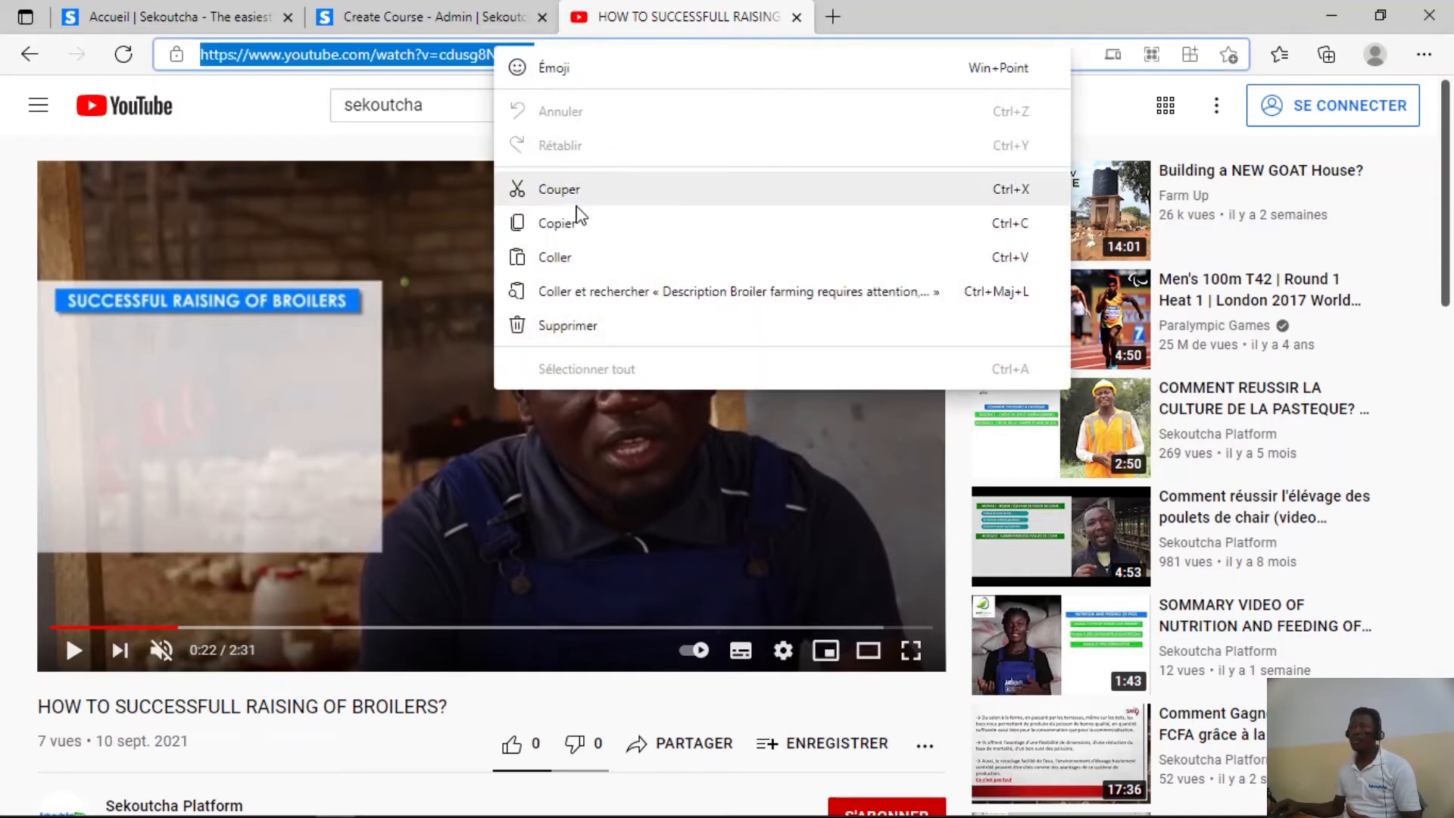
click(588, 236)
click(364, 15)
click(433, 596)
key(ctrl+v)
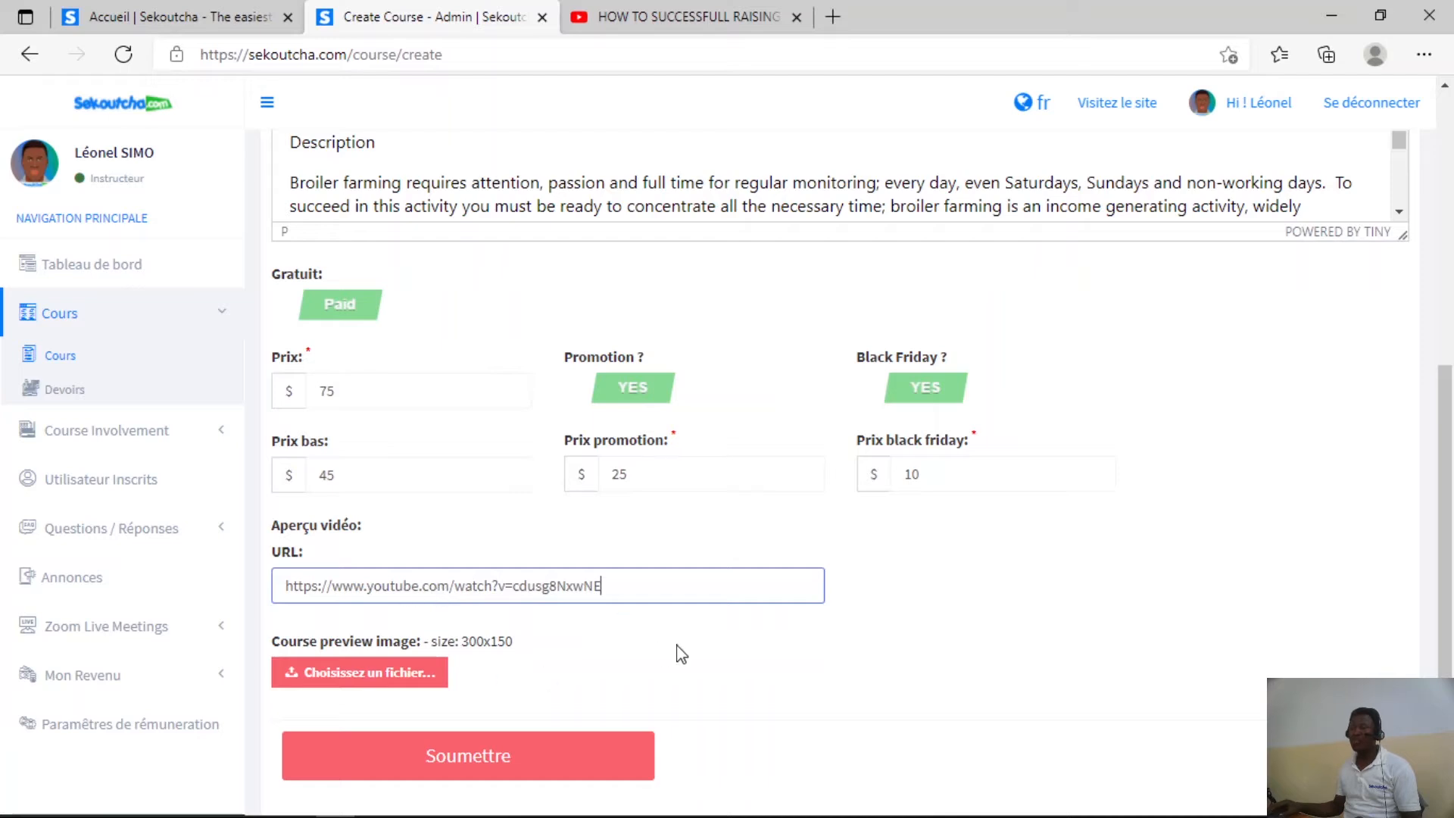
Choose the Affiche JPG from the folder above Module I as the course preview image
scroll(681, 654, down, 2)
click(340, 579)
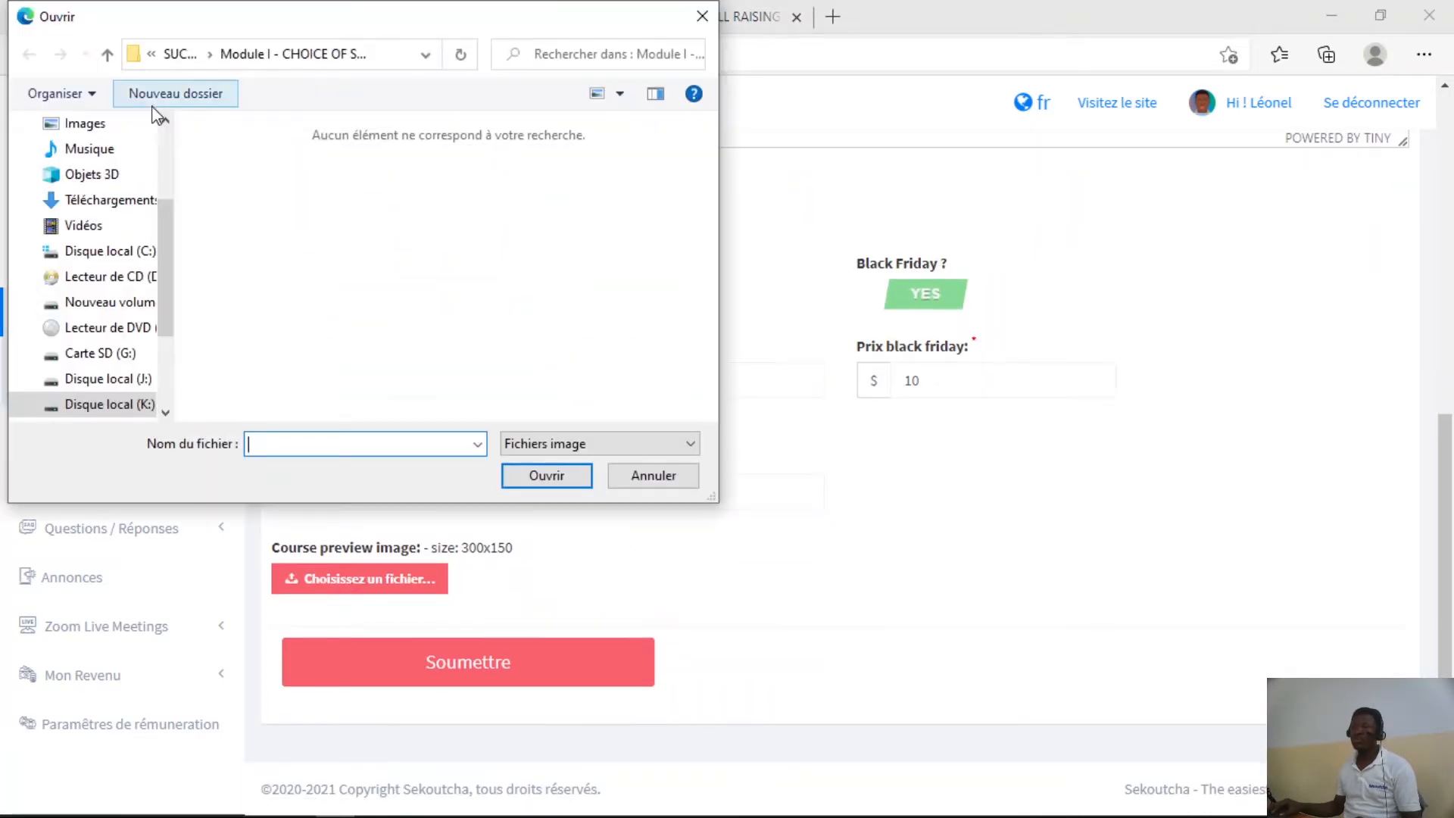
click(107, 56)
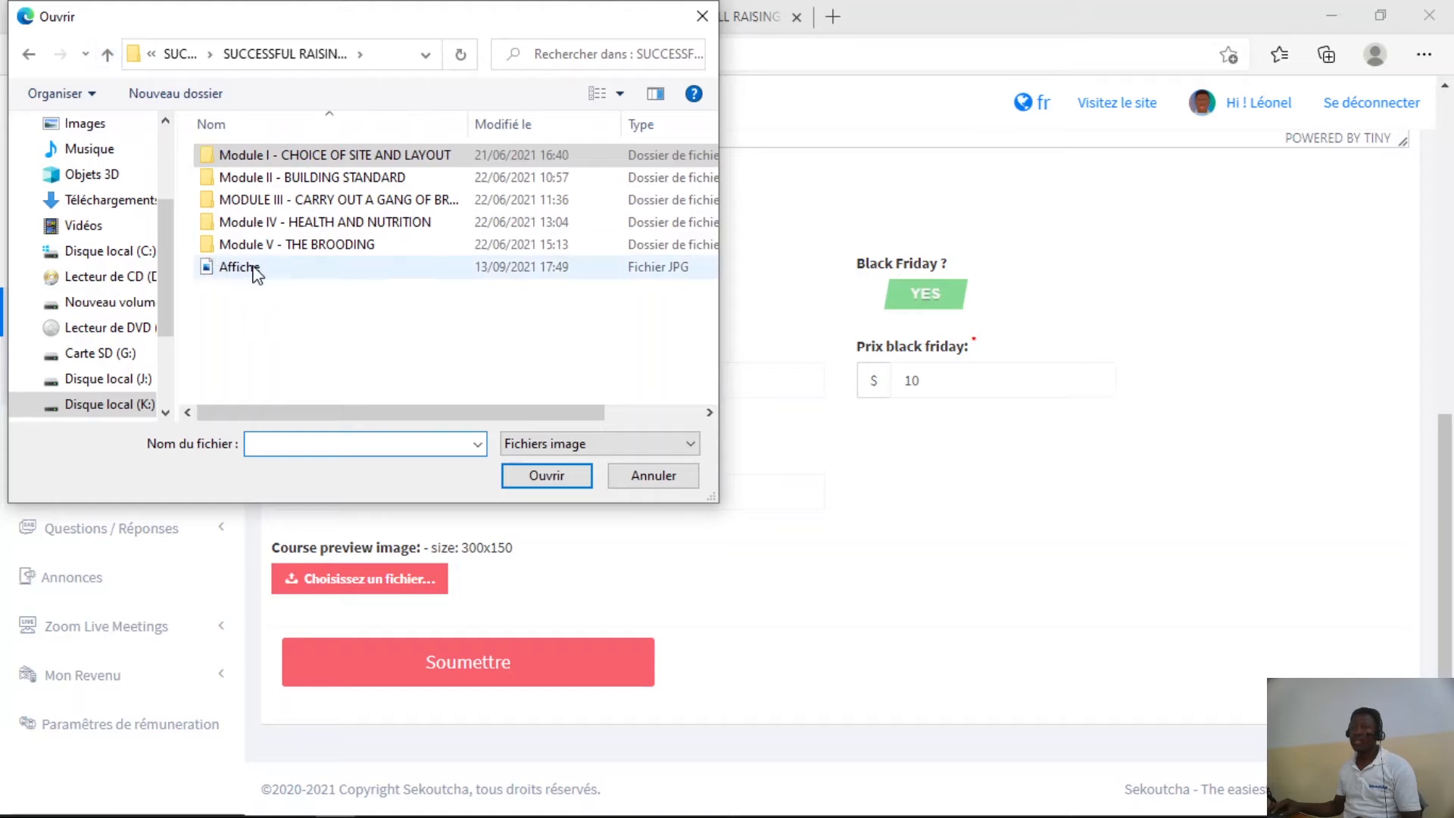
click(229, 269)
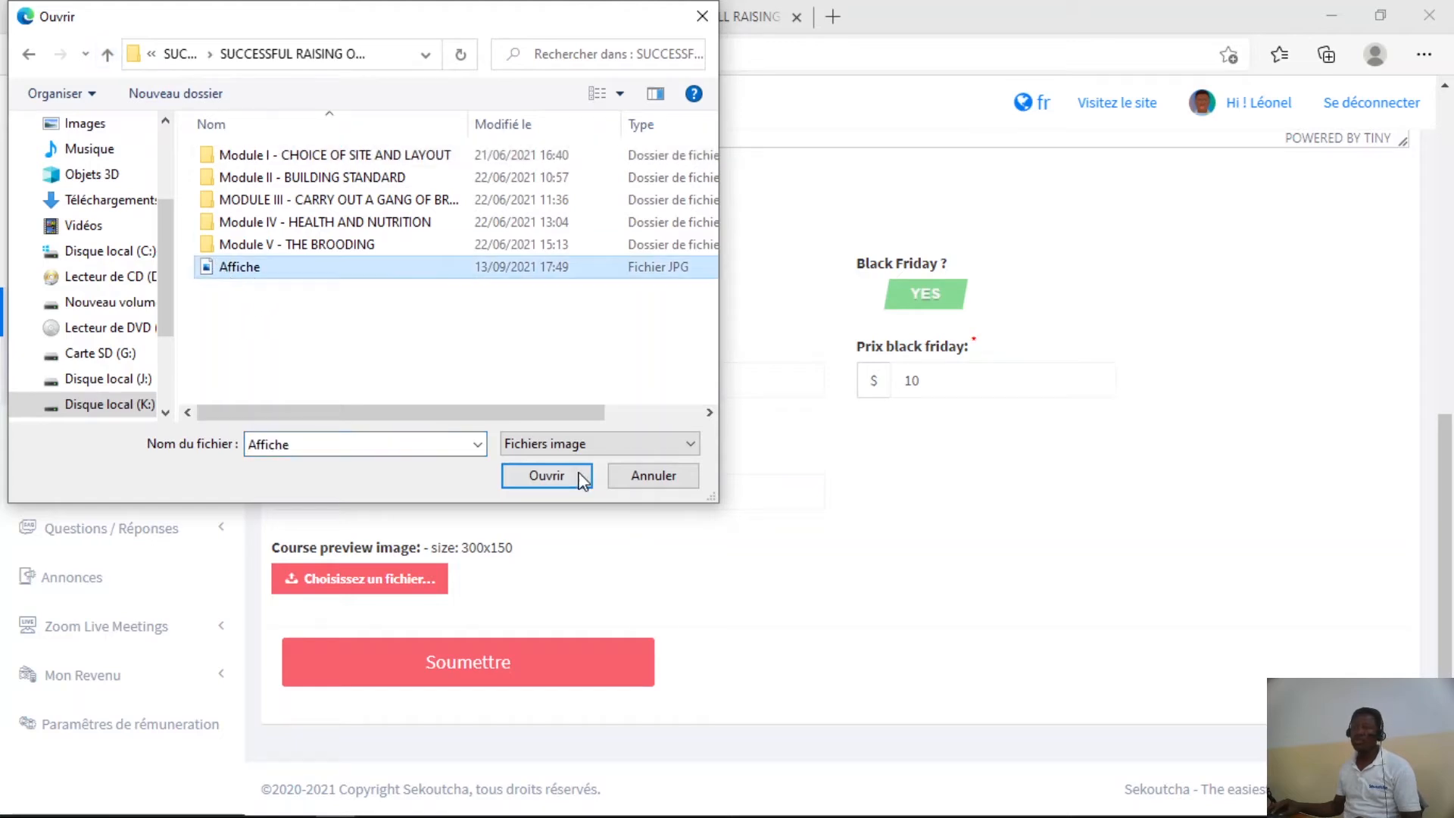
click(546, 475)
Review the completed course form from top to bottom and submit the new course
scroll(885, 547, up, 8)
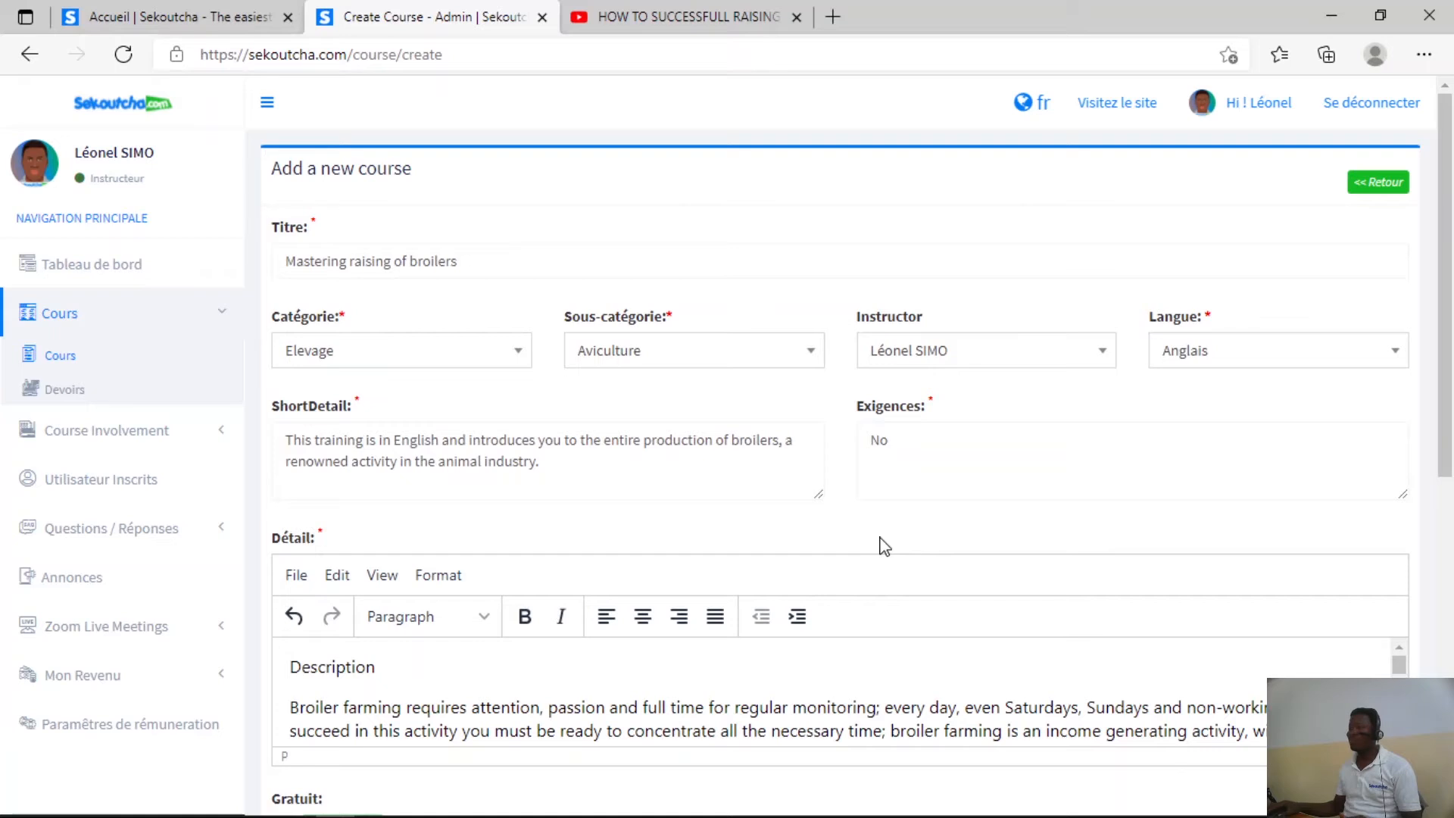
scroll(885, 547, down, 8)
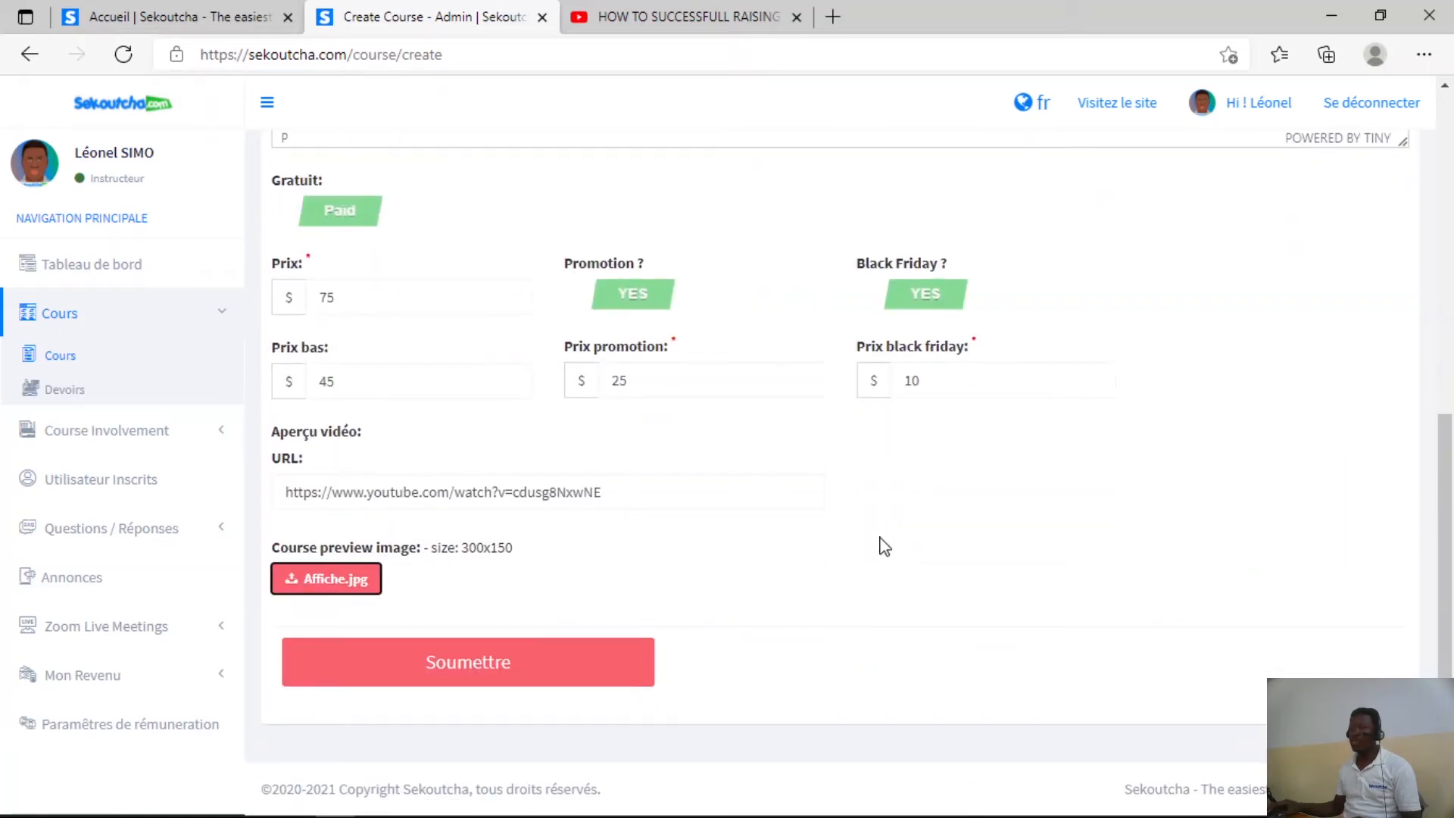
click(477, 665)
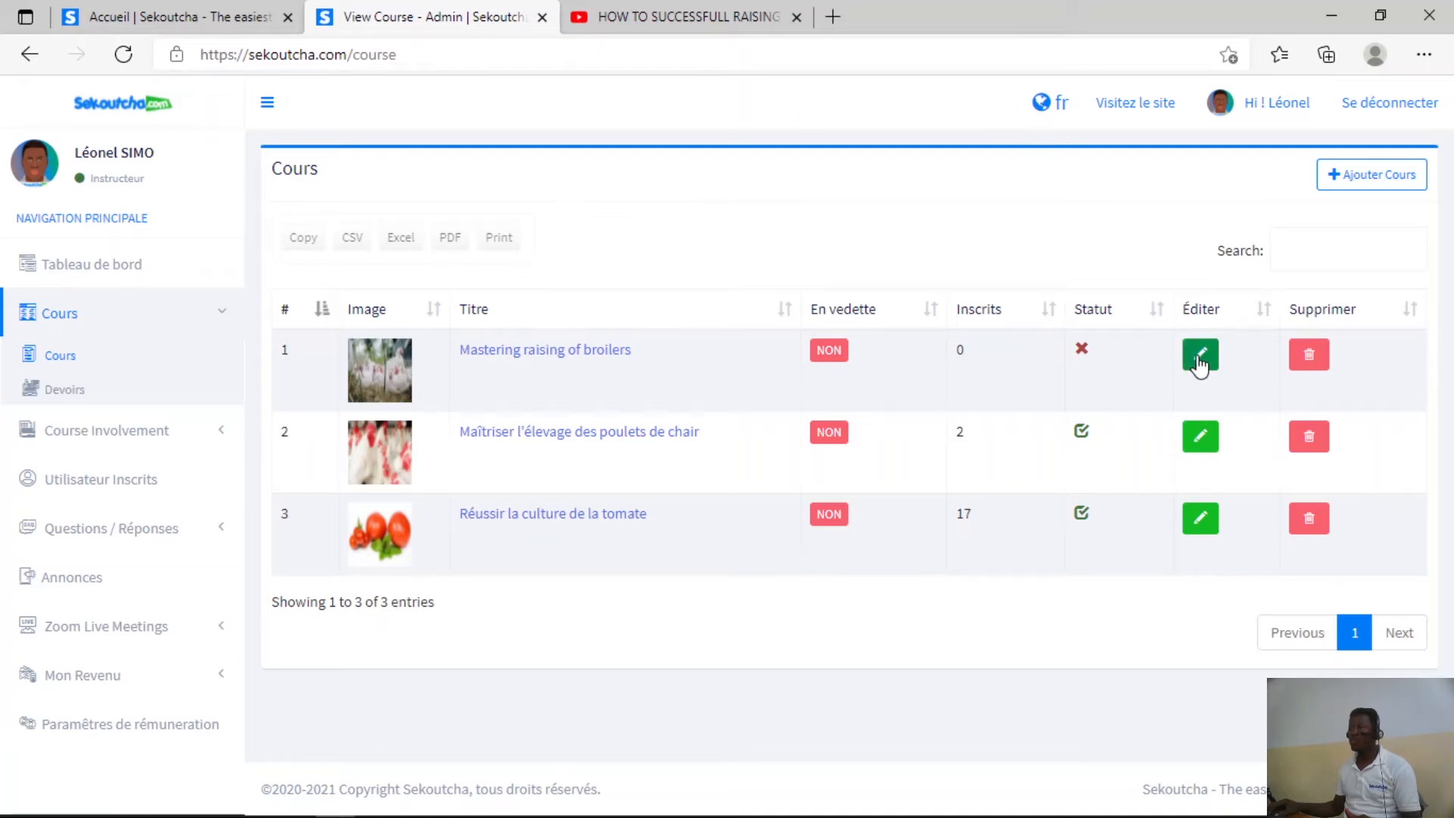
Open the "Mastering raising of broilers" course for editing and look through its classes, chapters, WhatLearns and course details
click(1202, 363)
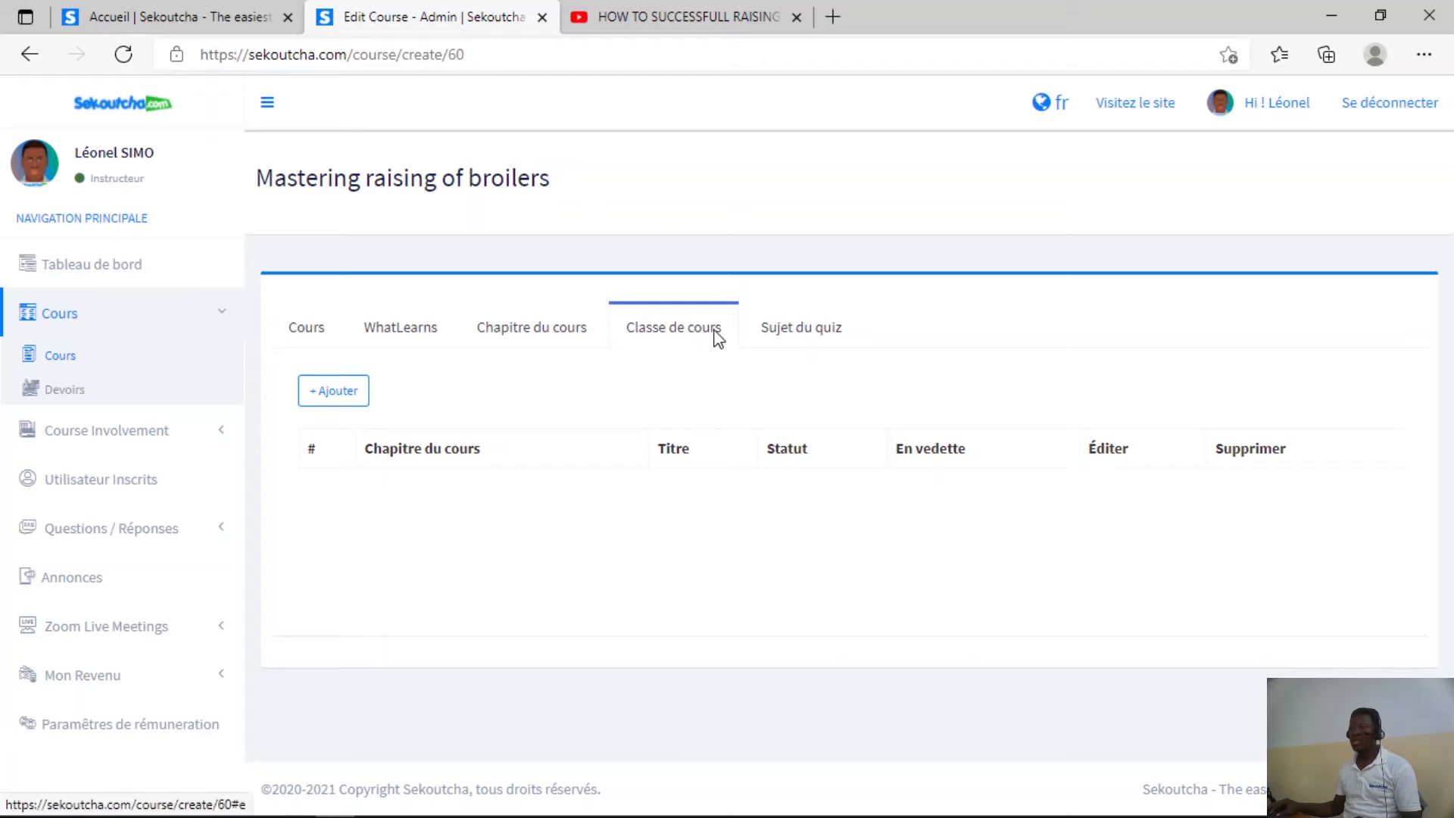
click(545, 334)
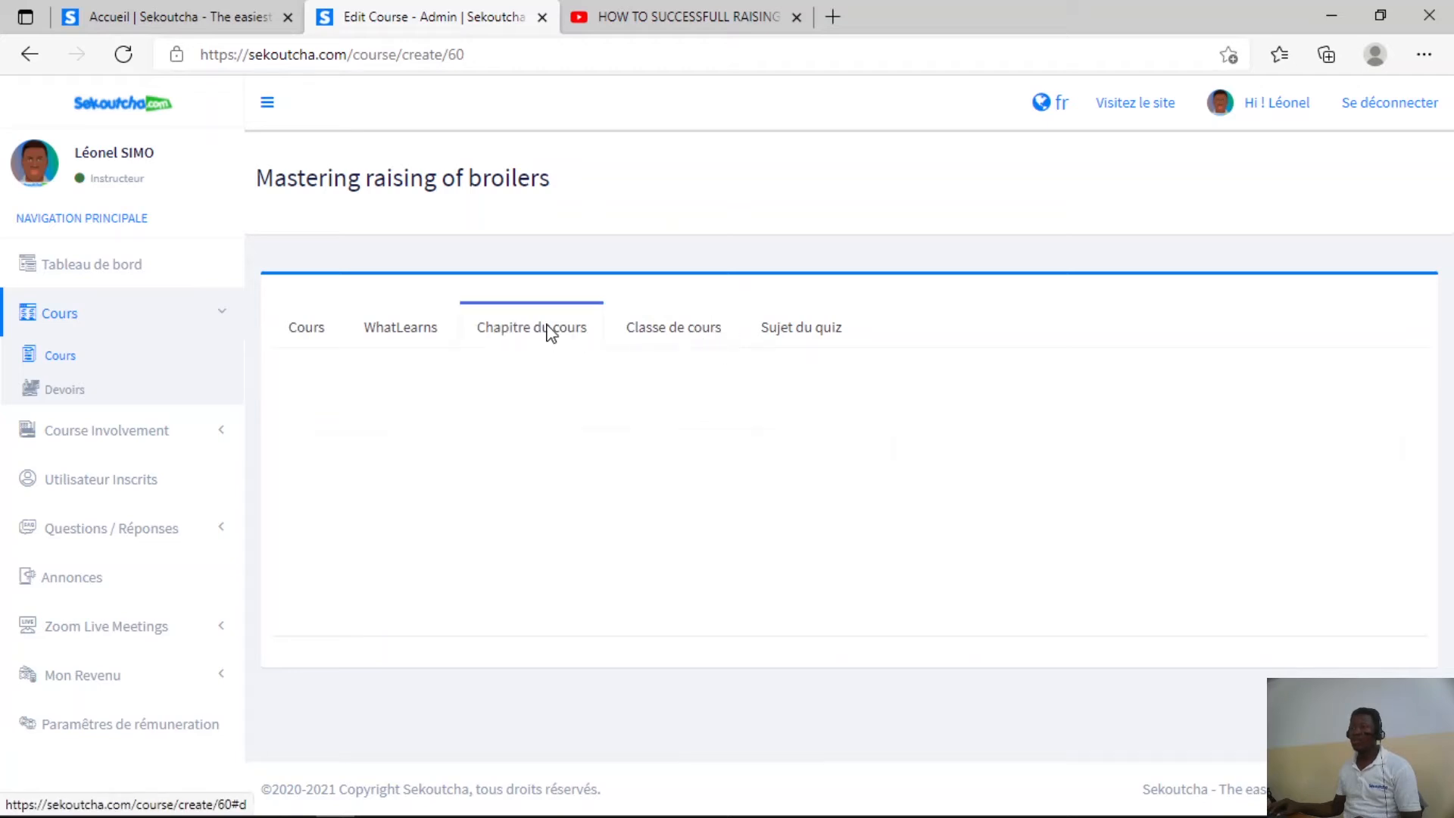
click(428, 332)
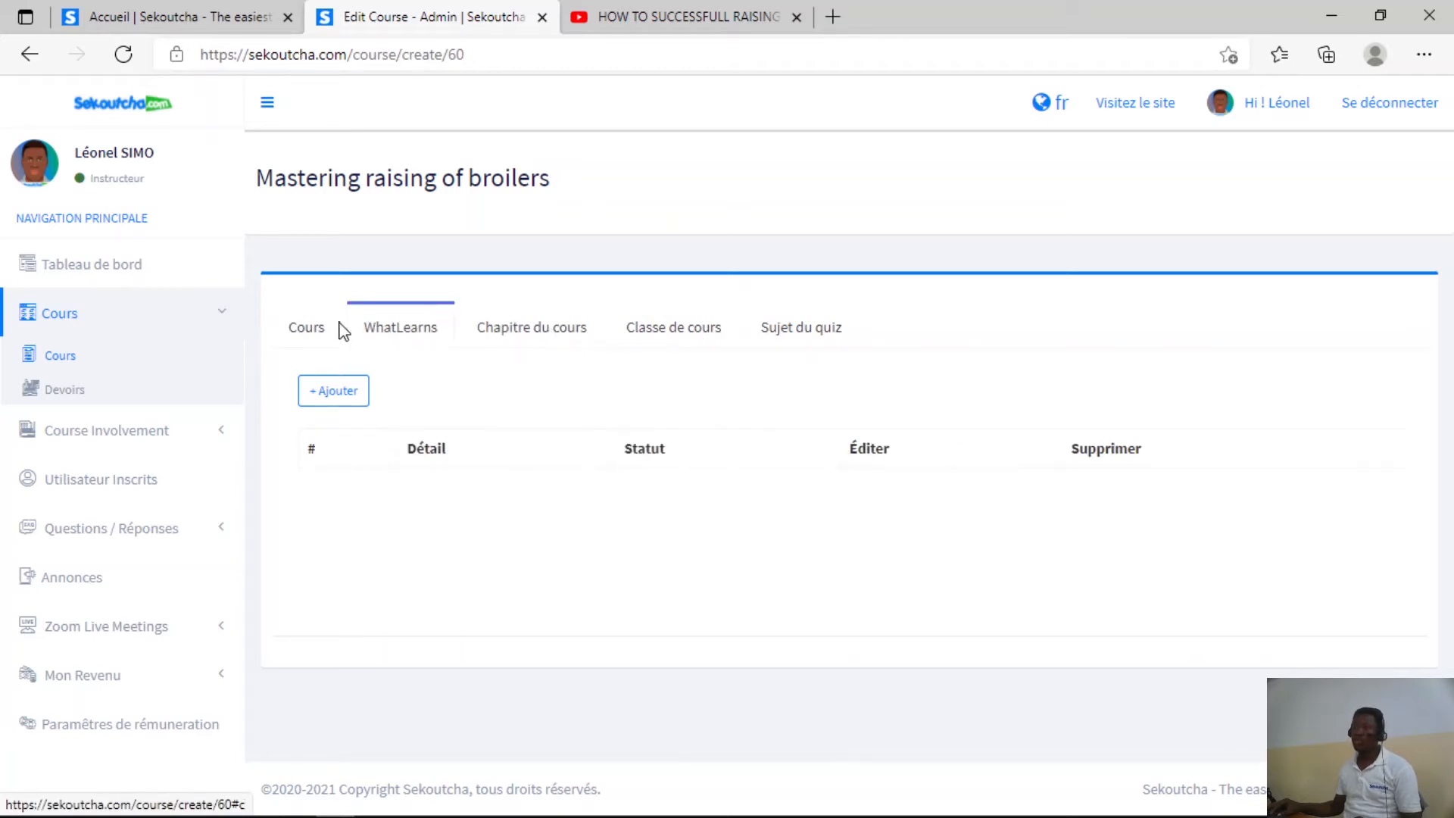
click(320, 328)
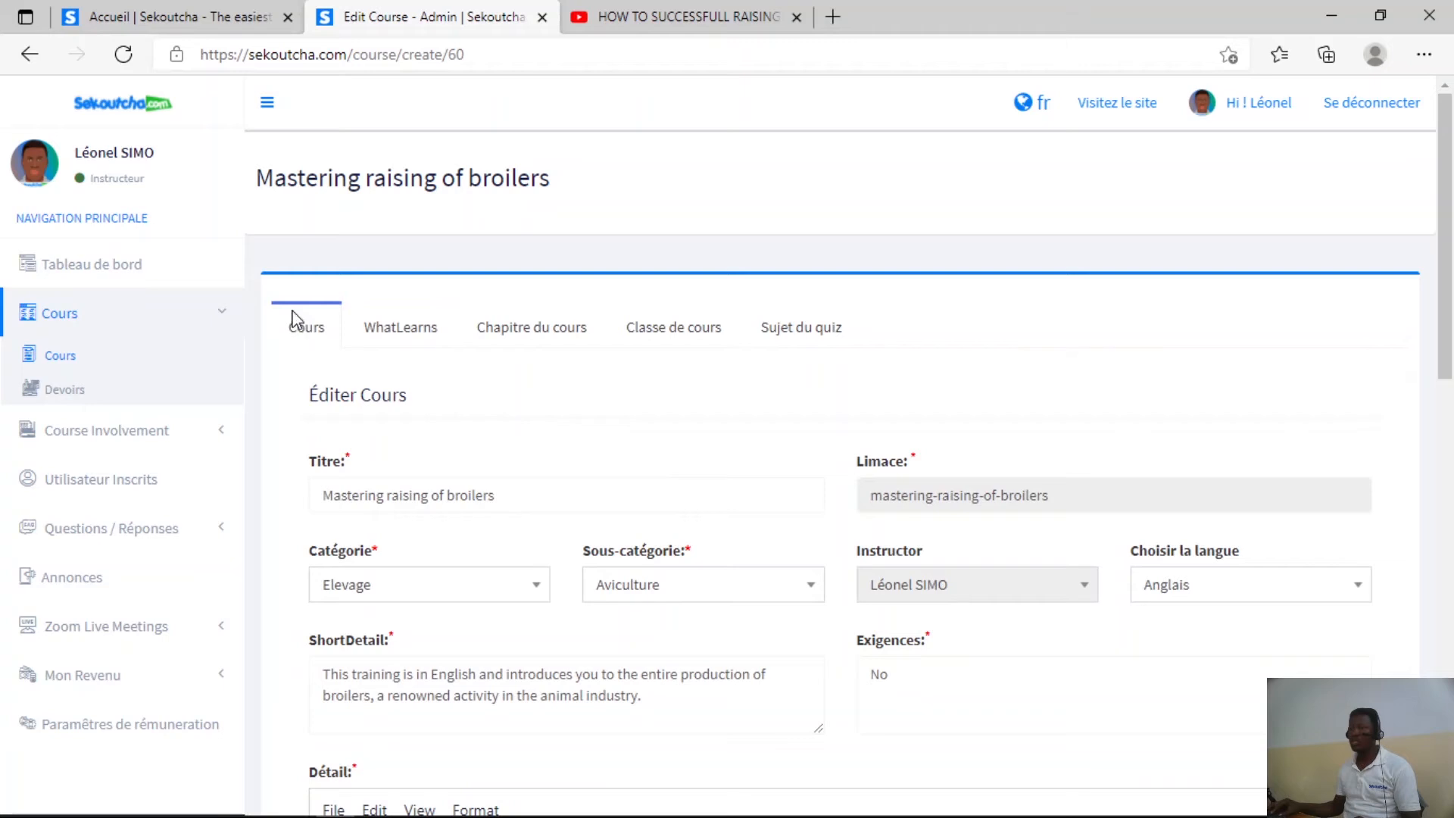
mouse_move(1446, 288)
mouse_down()
mouse_move(1447, 680)
mouse_move(1448, 271)
mouse_up()
Add a course chapter named "Module 1: Site selection and layout", copying the name from the Détail notes, and submit it
click(546, 302)
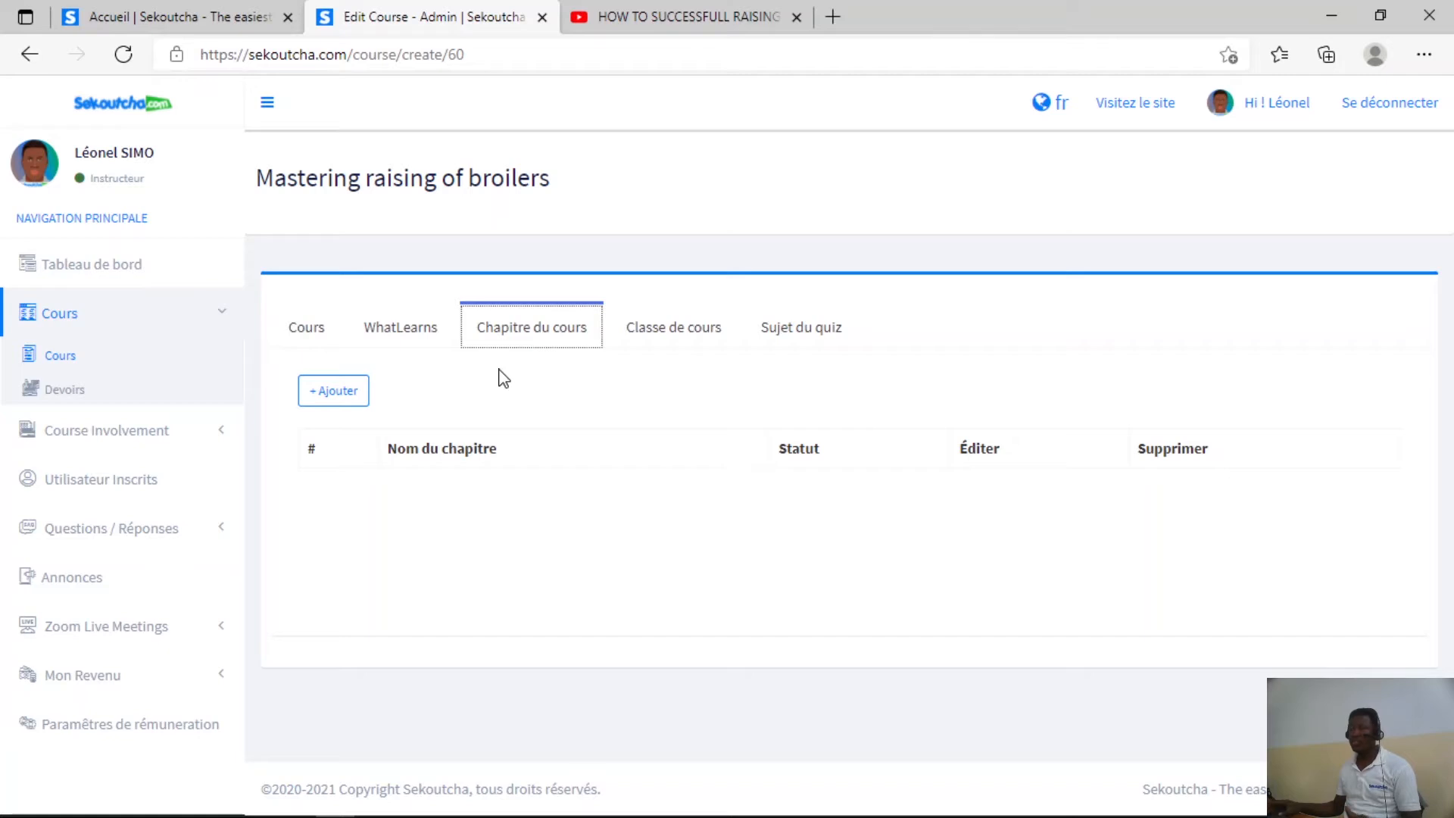
click(333, 391)
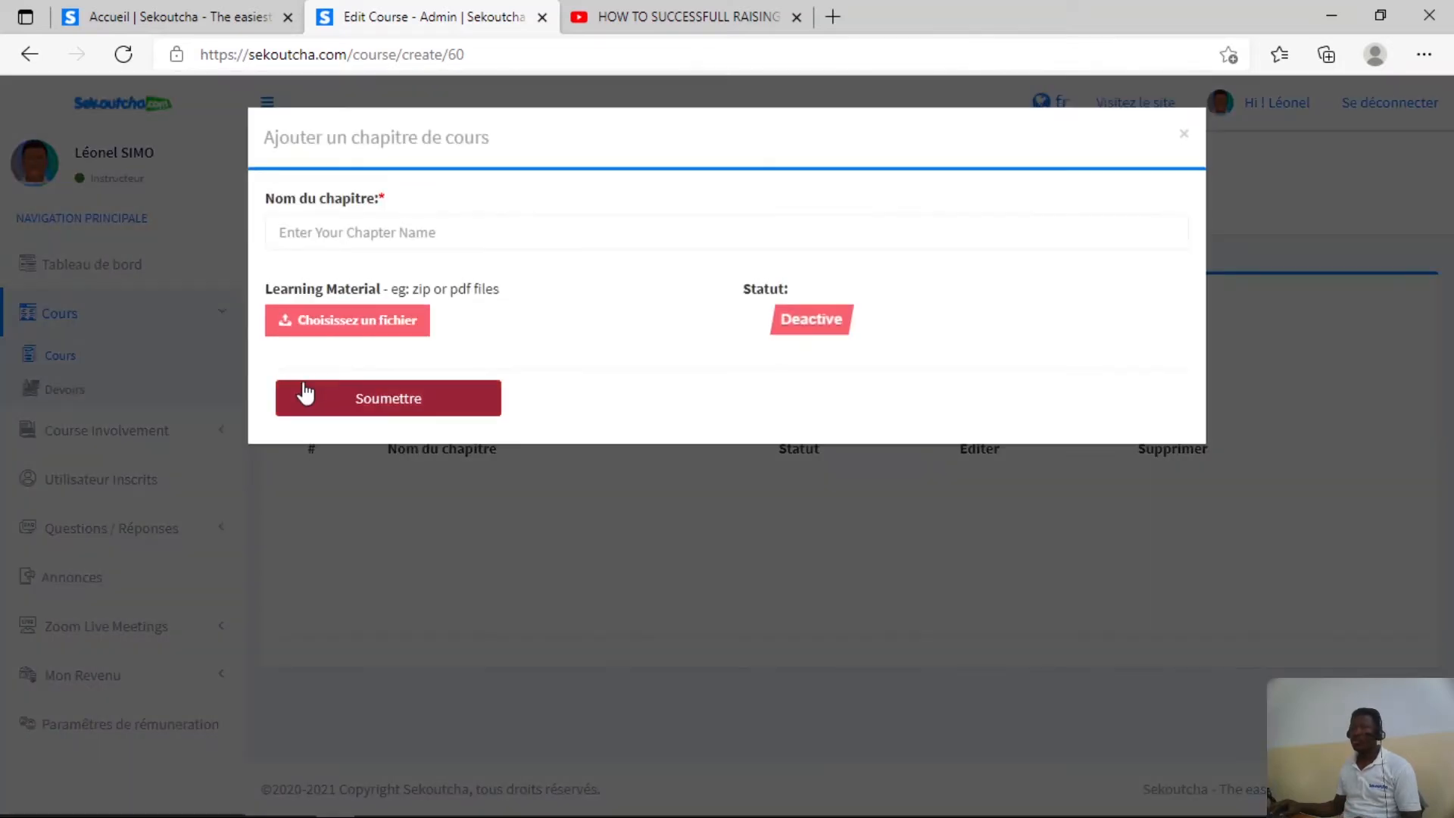
click(1184, 134)
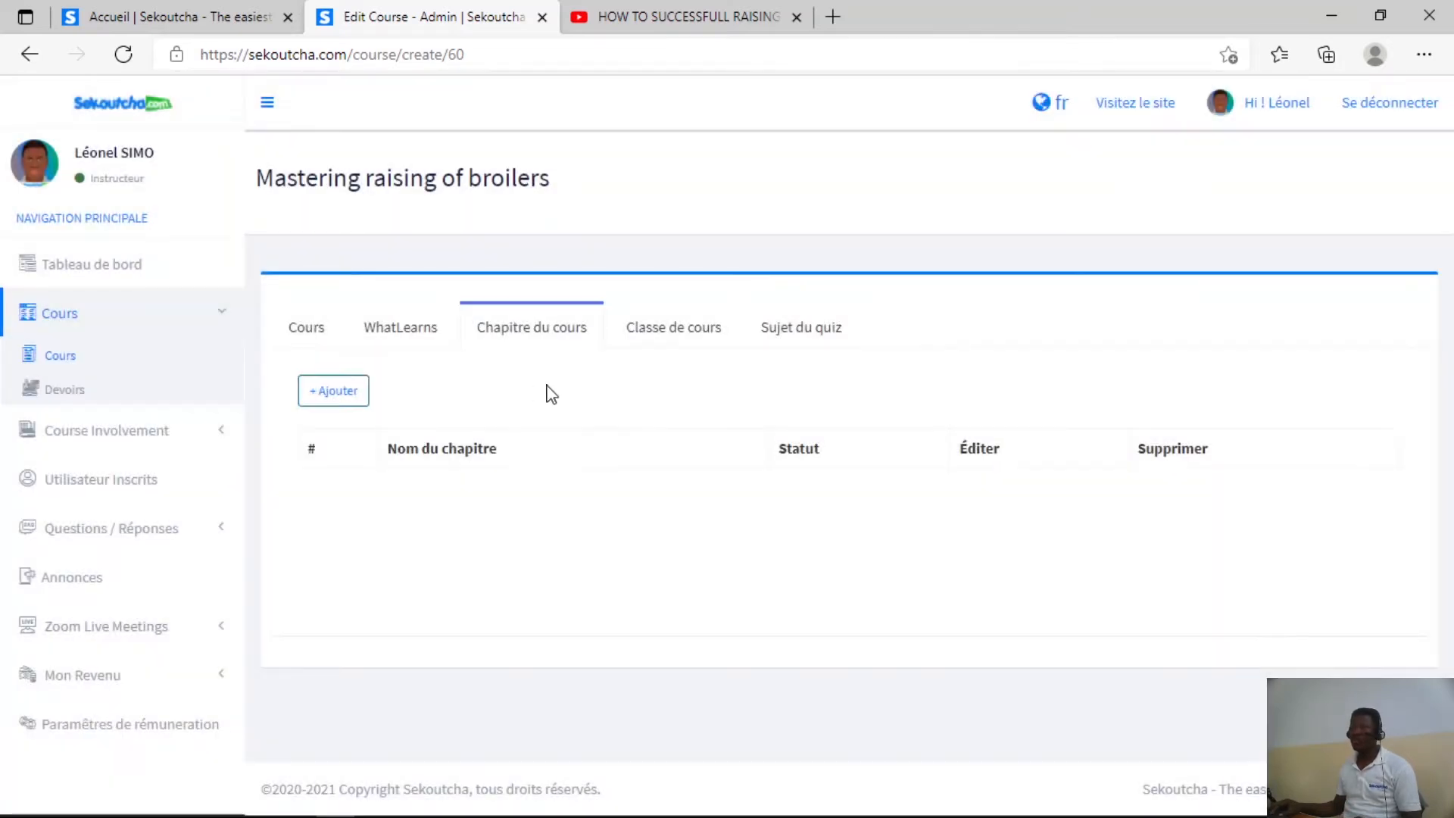
click(350, 393)
click(382, 228)
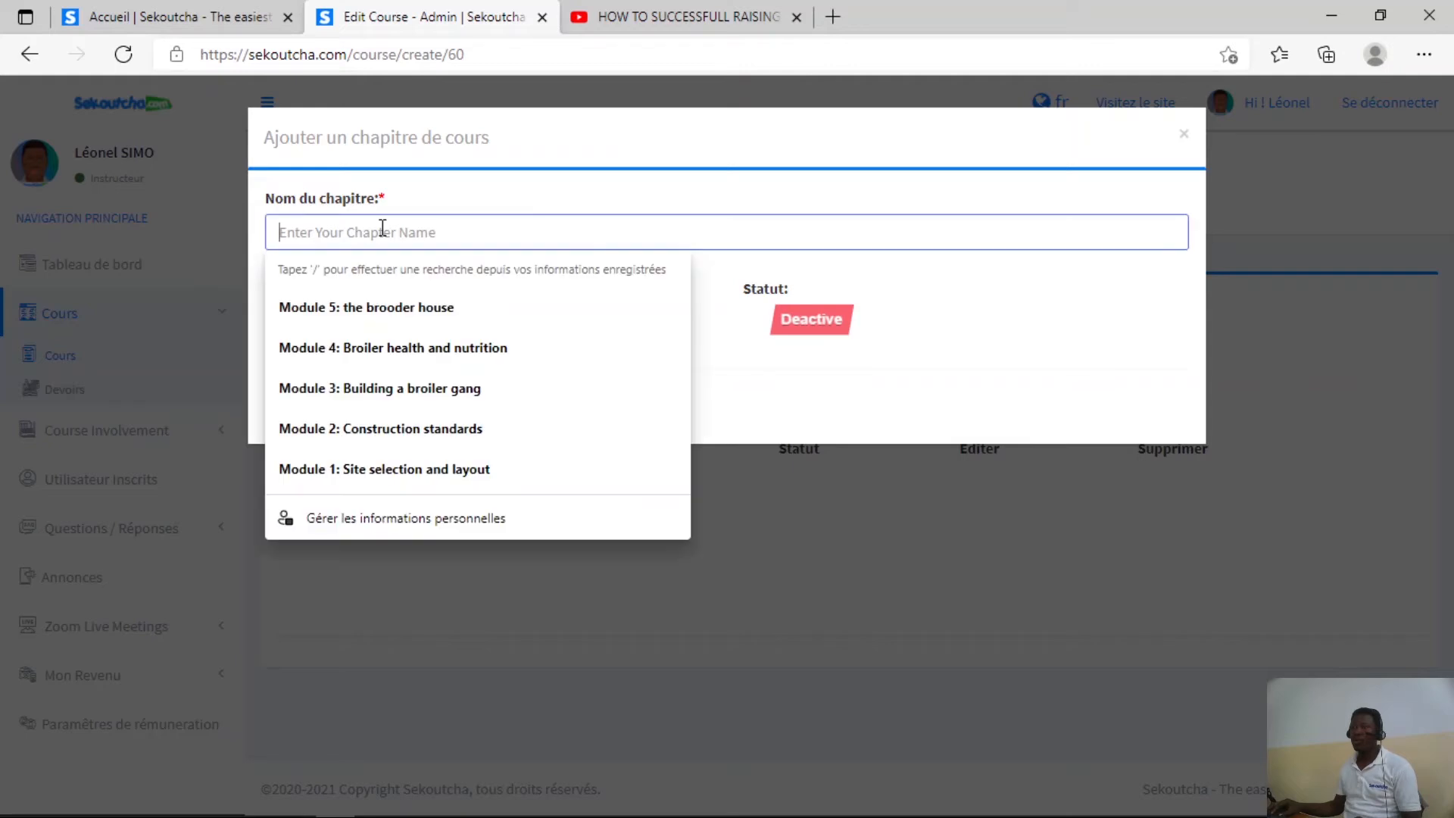
click(811, 195)
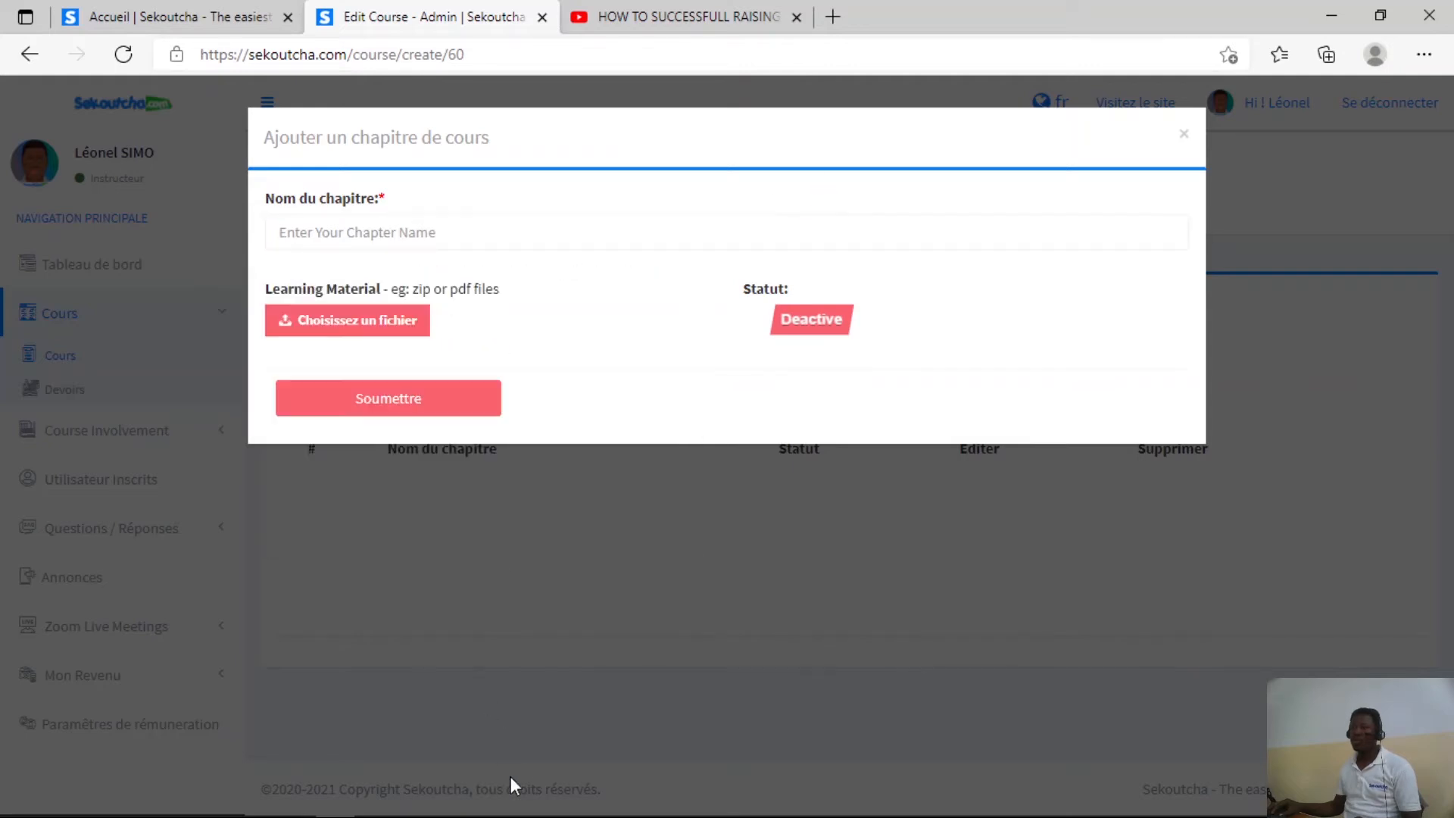
mouse_move(325, 791)
click(415, 802)
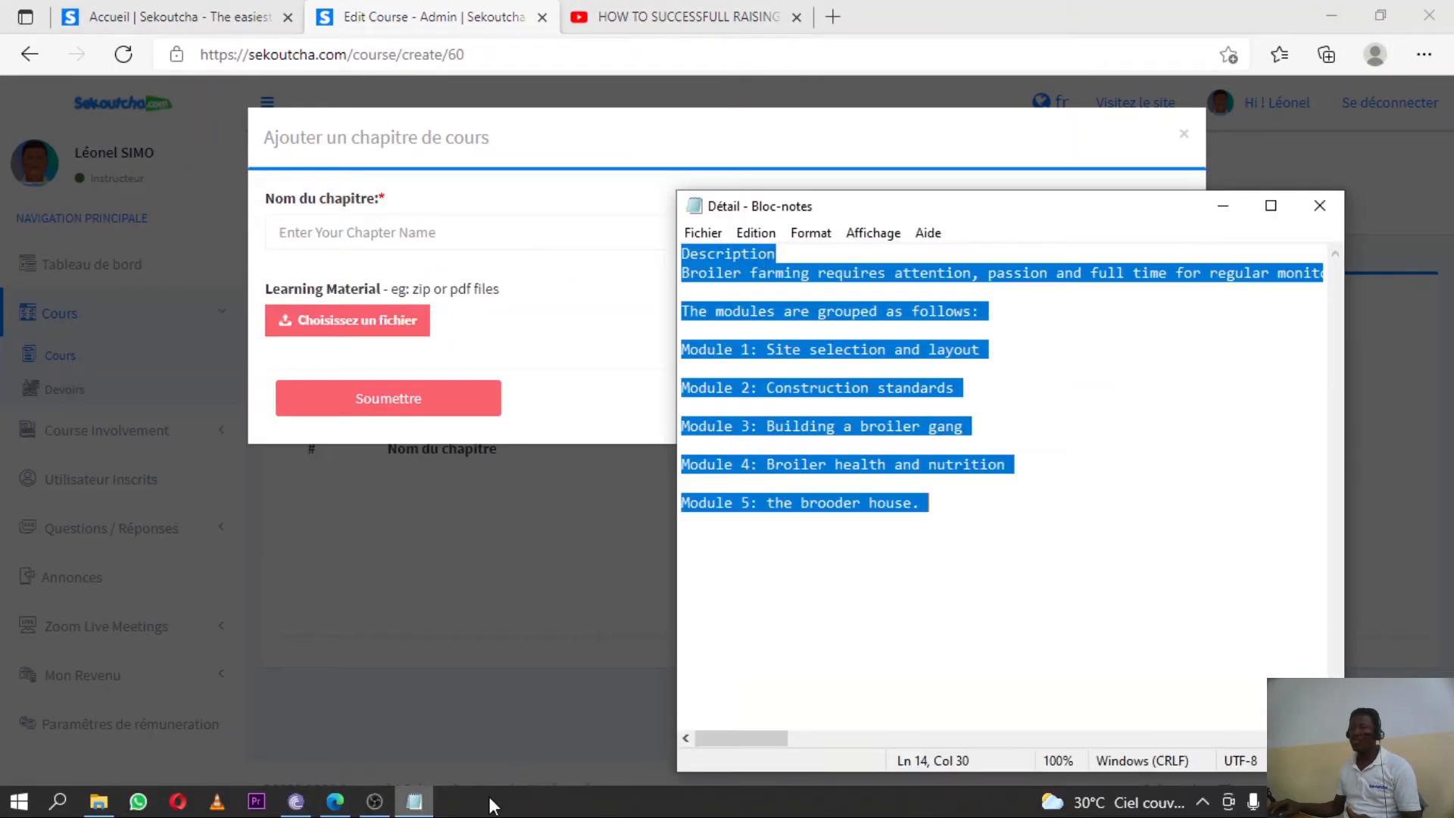
click(893, 500)
drag(983, 351, 682, 351)
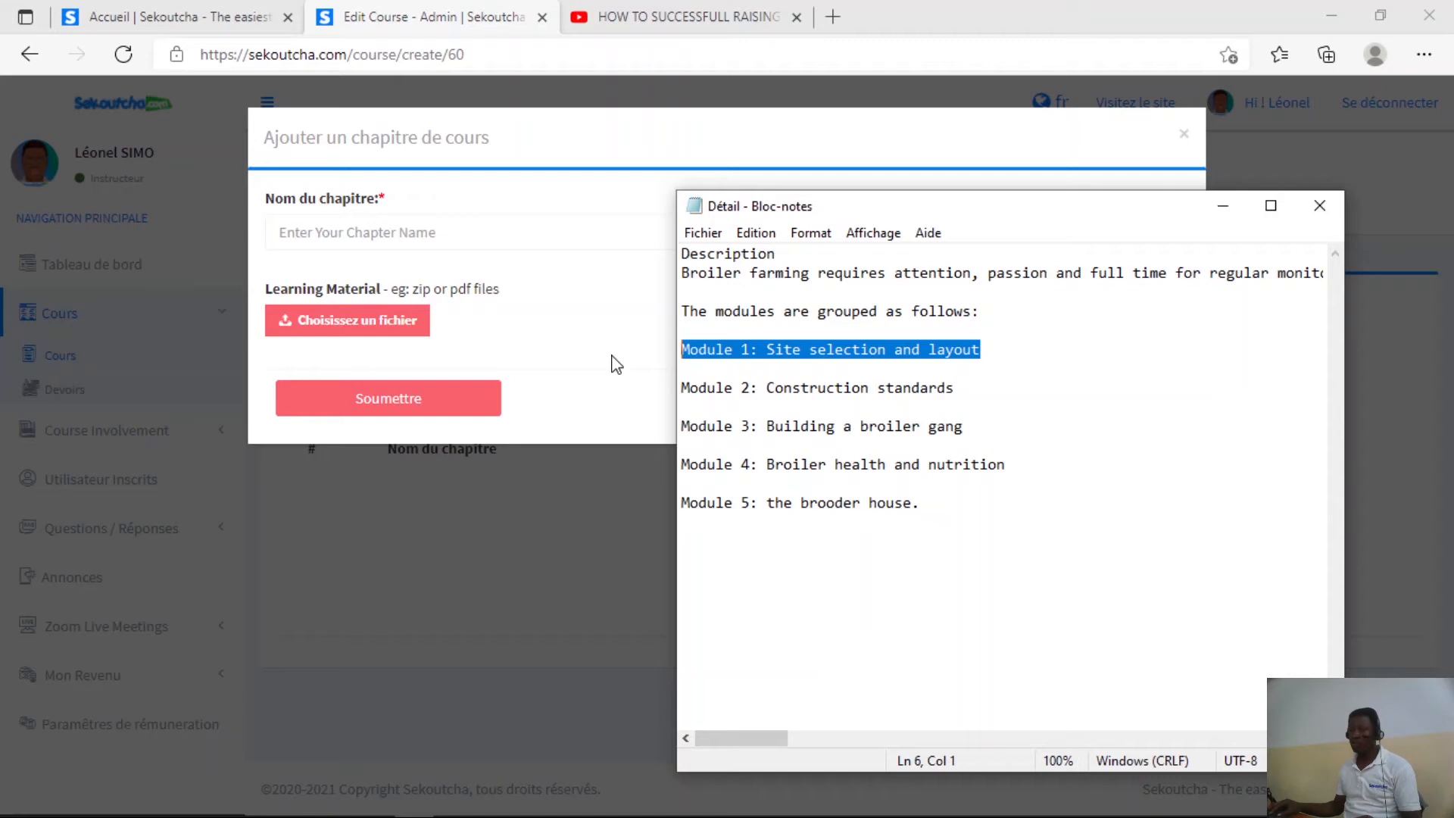
key(ctrl+c)
click(411, 242)
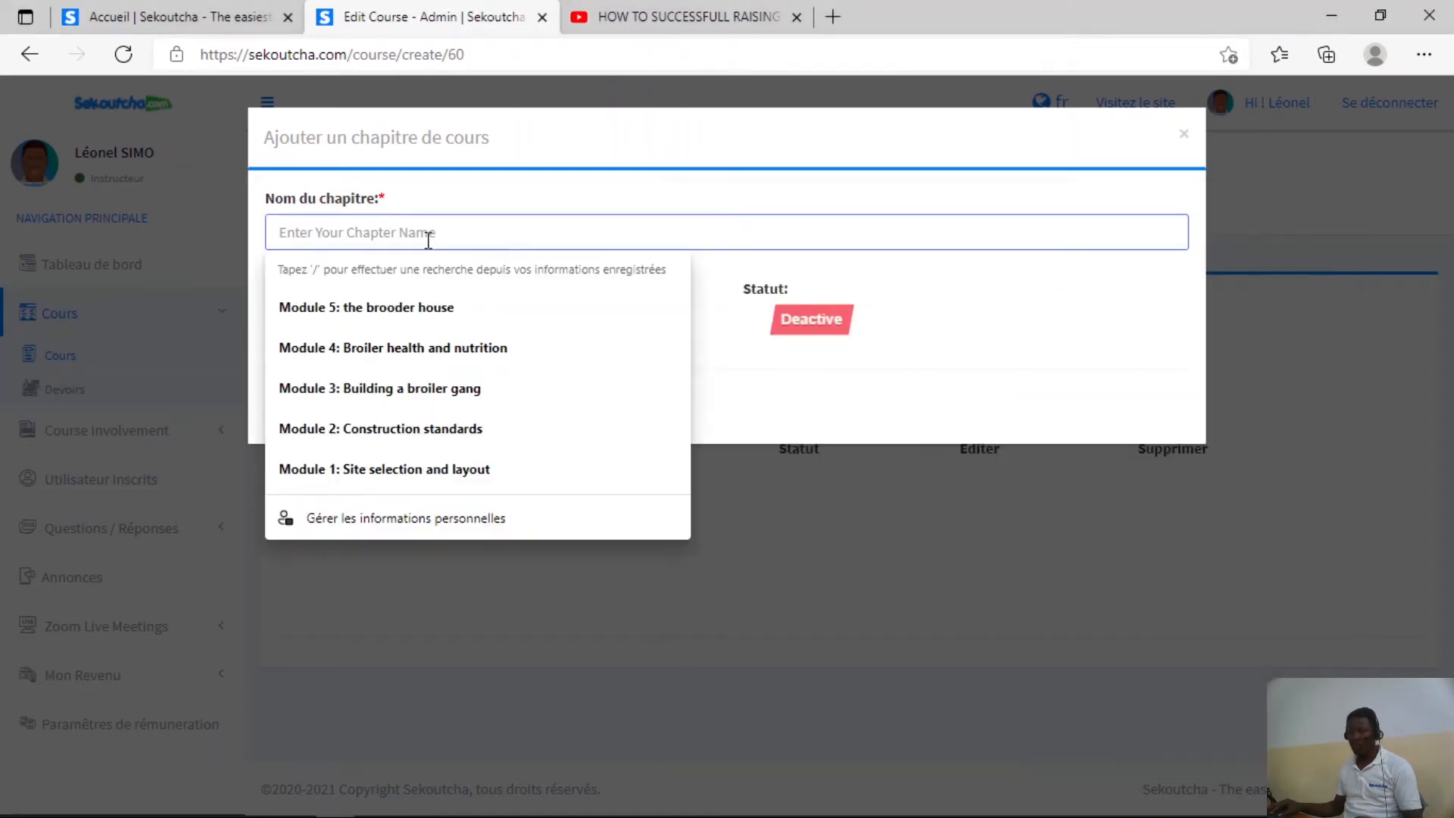
key(ctrl+v)
click(536, 171)
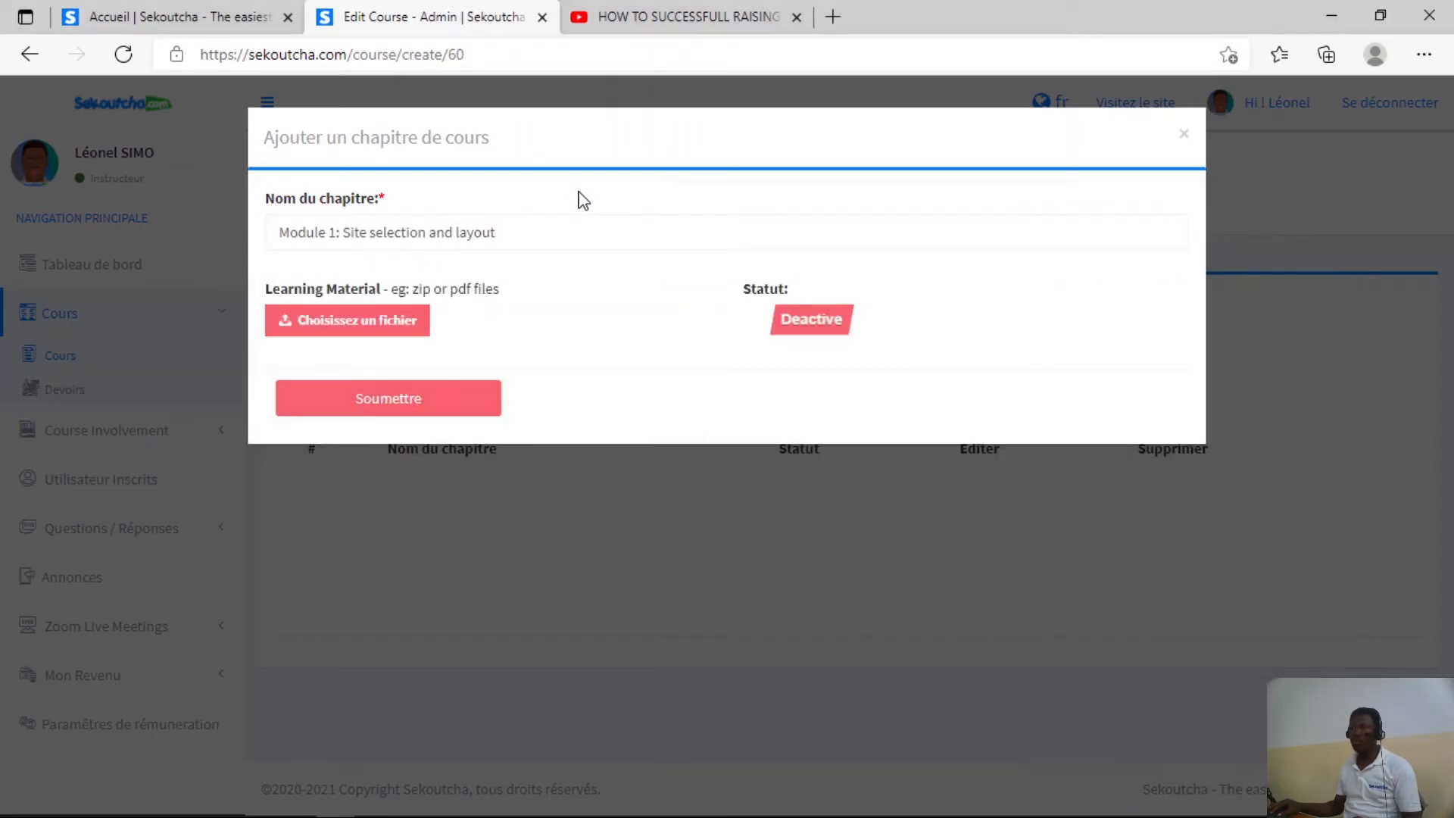
click(429, 400)
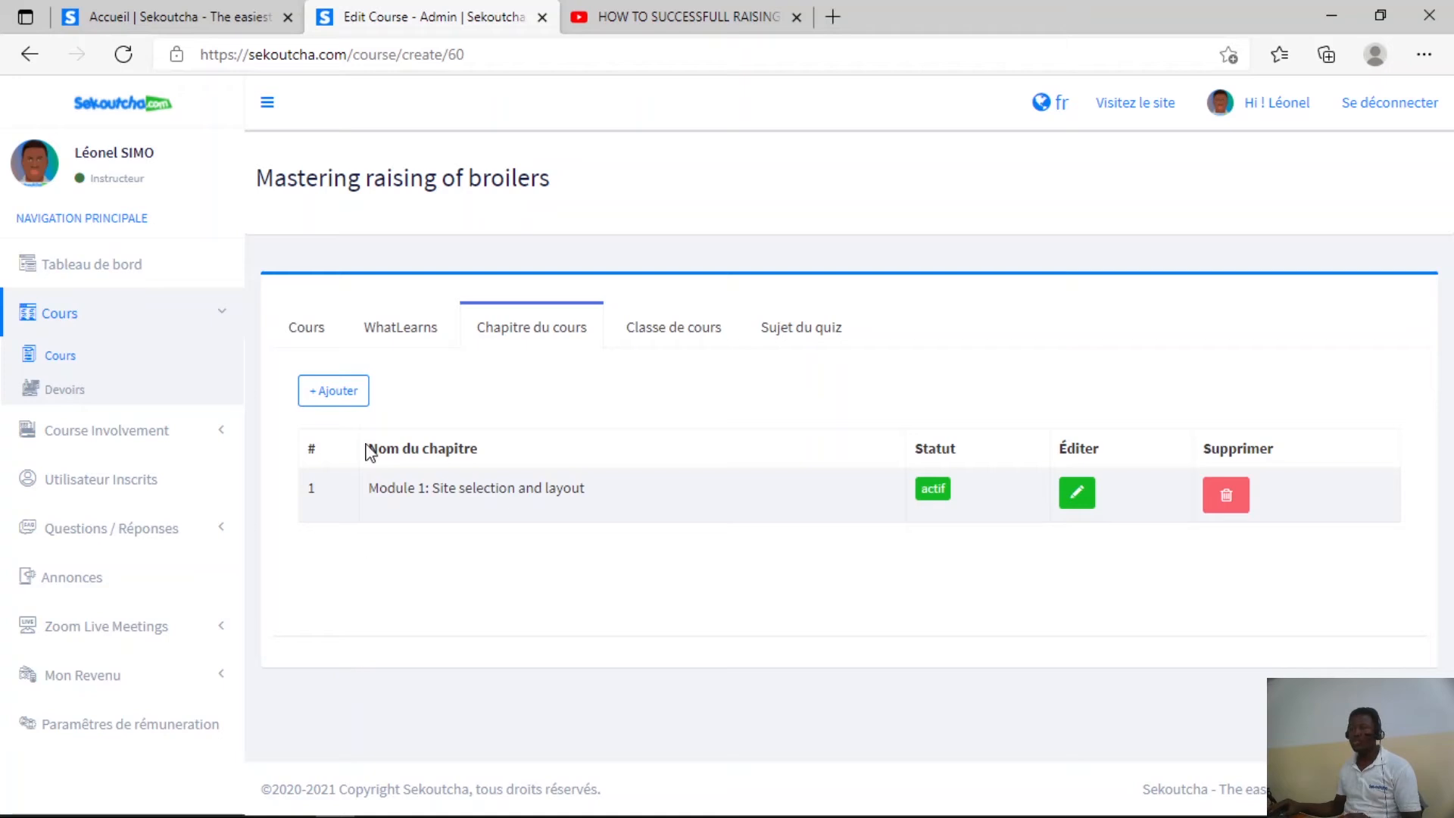
Add a second chapter named "Module 2: Construction standards" from the Détail notes and submit it
click(339, 394)
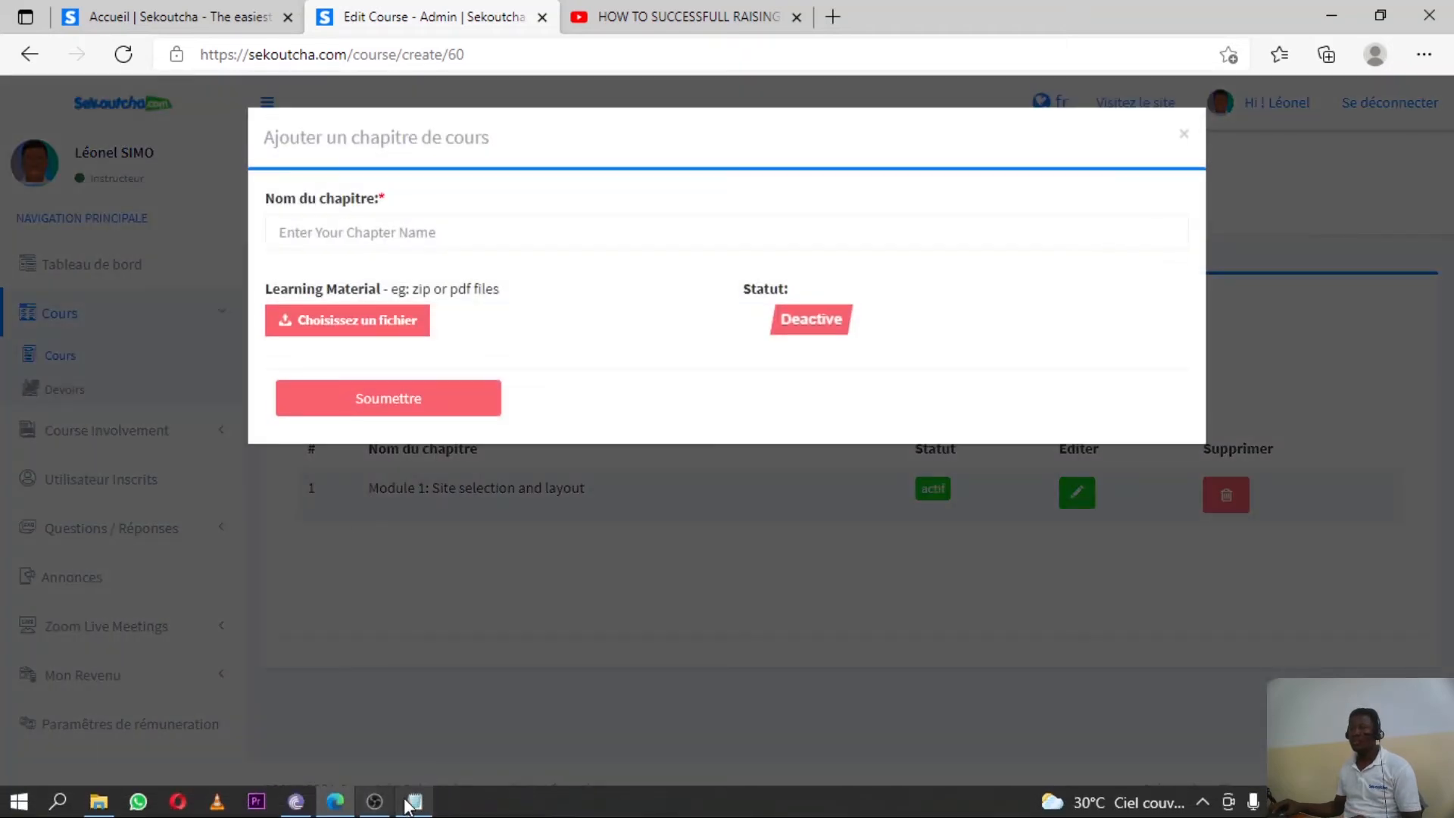
click(374, 800)
drag(974, 399, 580, 378)
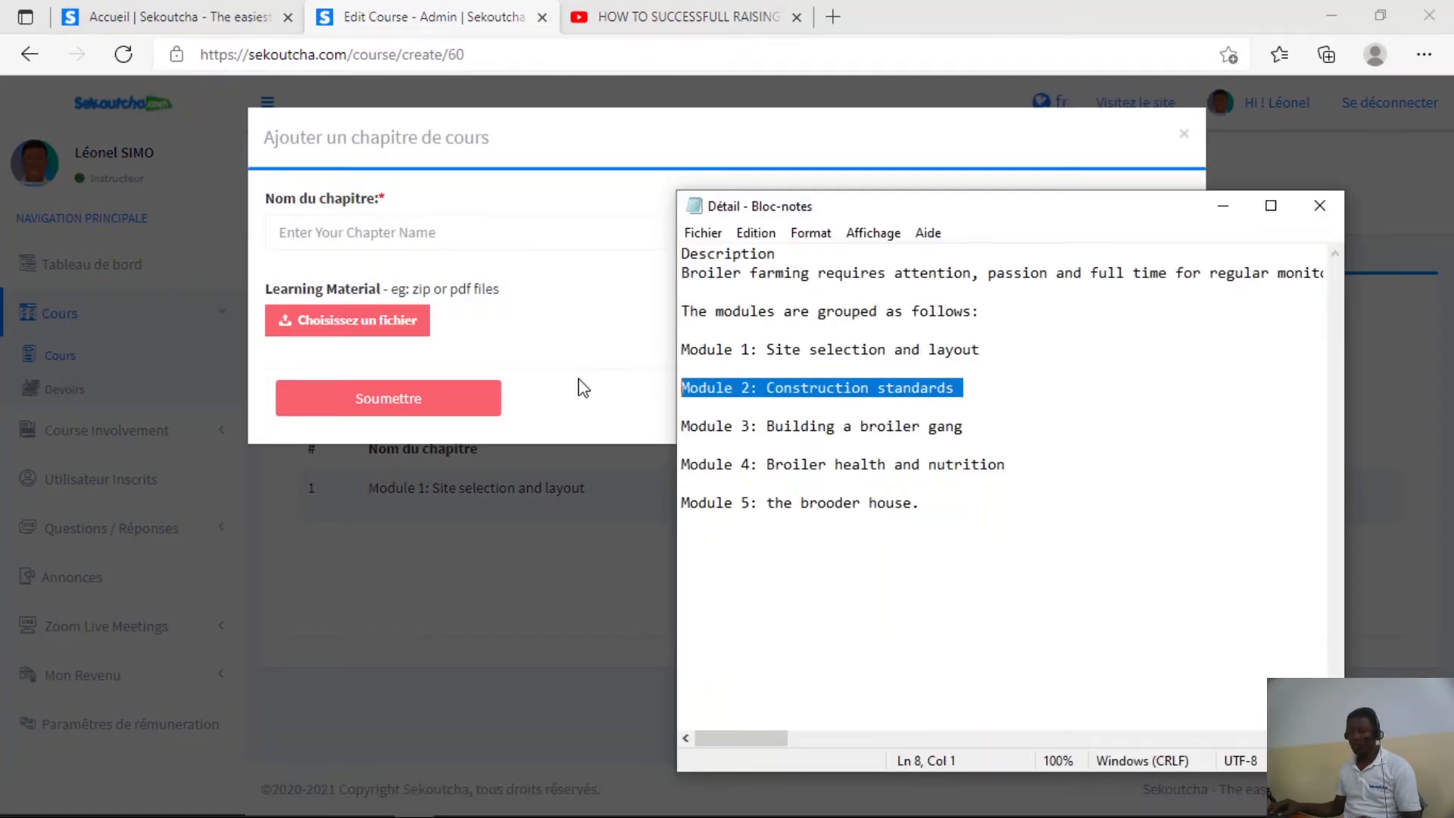
click(434, 227)
key(ctrl+v)
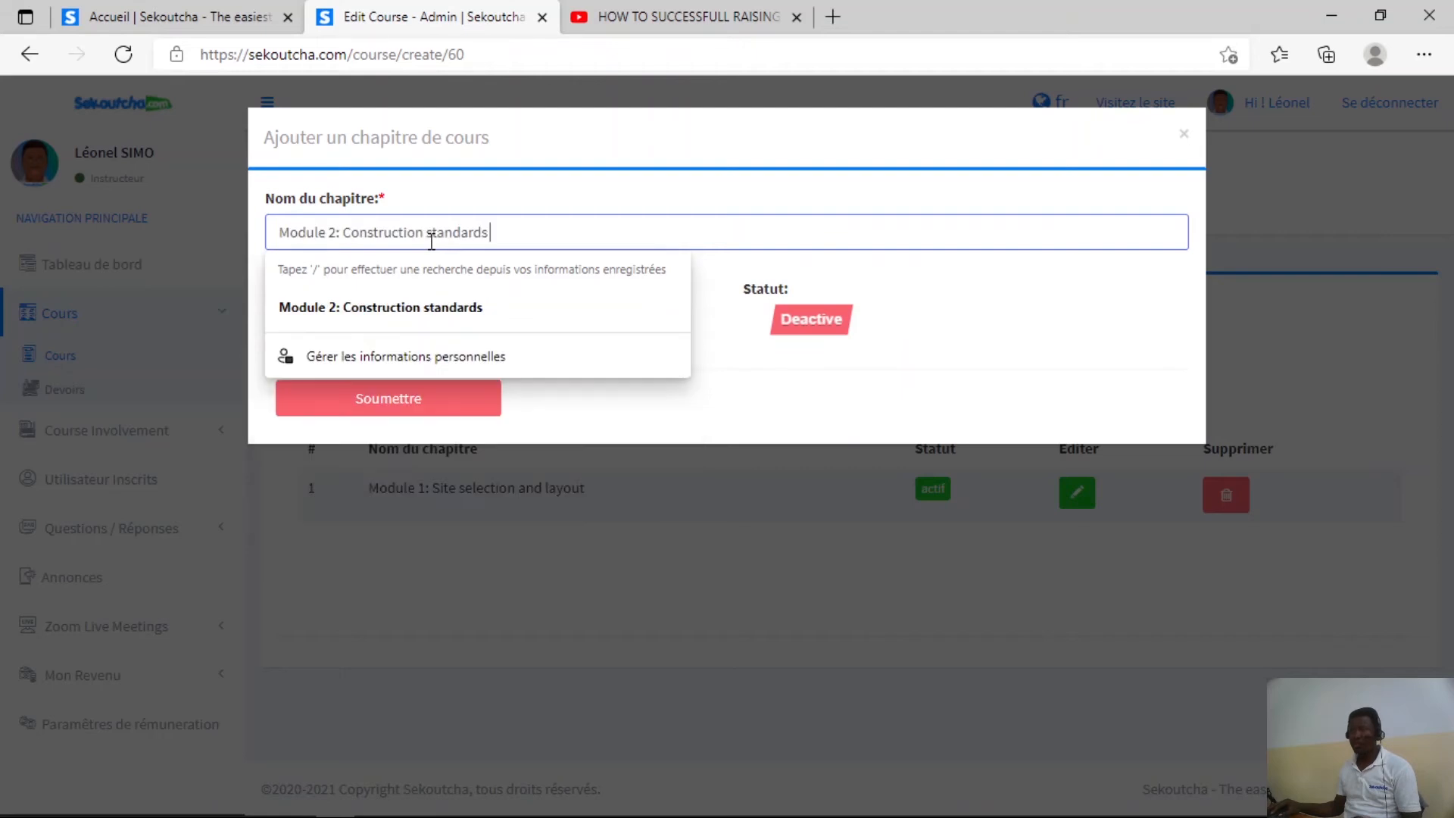
click(656, 199)
click(402, 405)
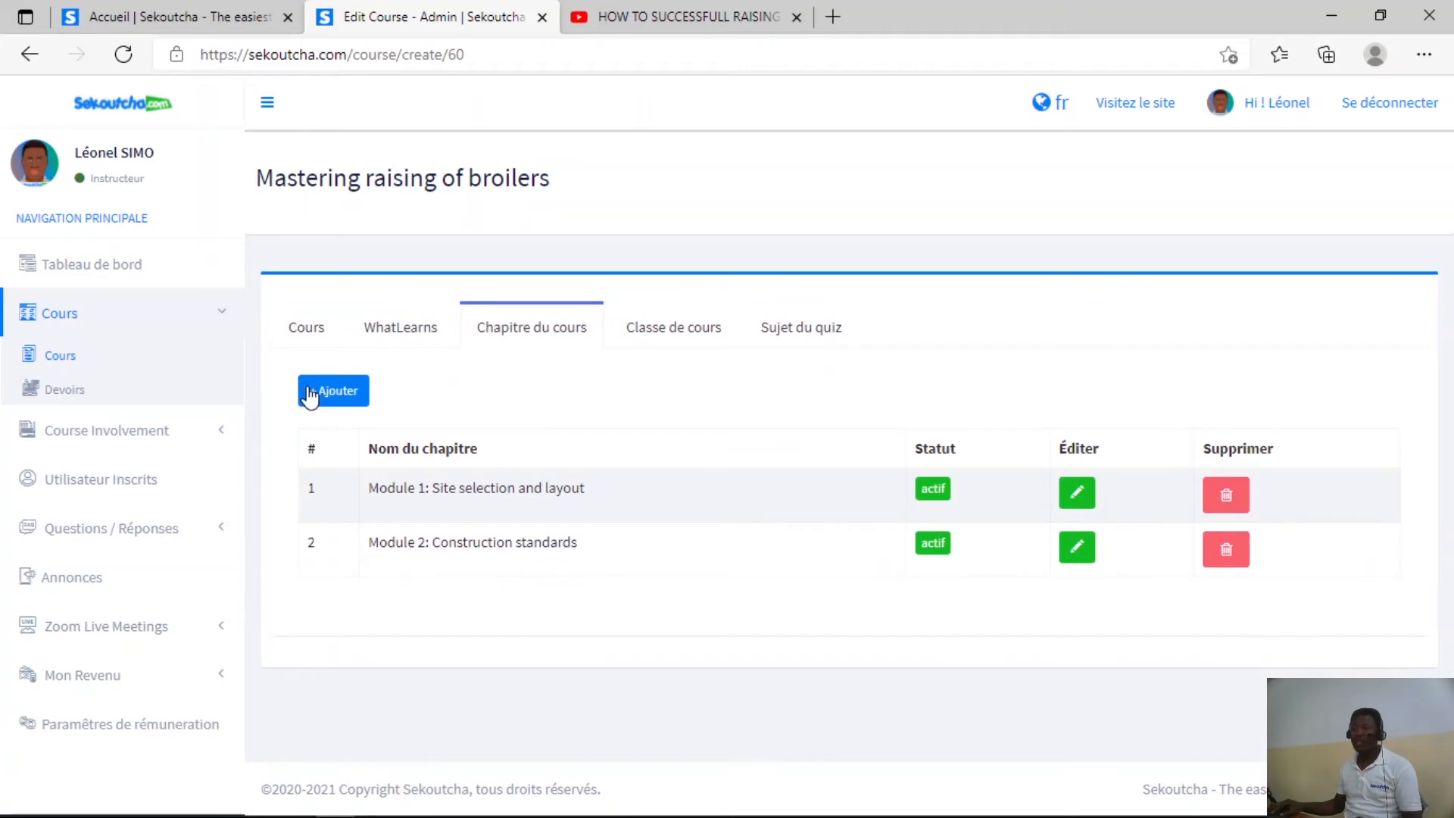
Add a third chapter named "Module 3: Building a broiler gang" from the Détail notes and submit it
click(316, 393)
key(alt+Tab)
drag(988, 430, 681, 427)
key(ctrl+c)
click(462, 232)
key(ctrl+v)
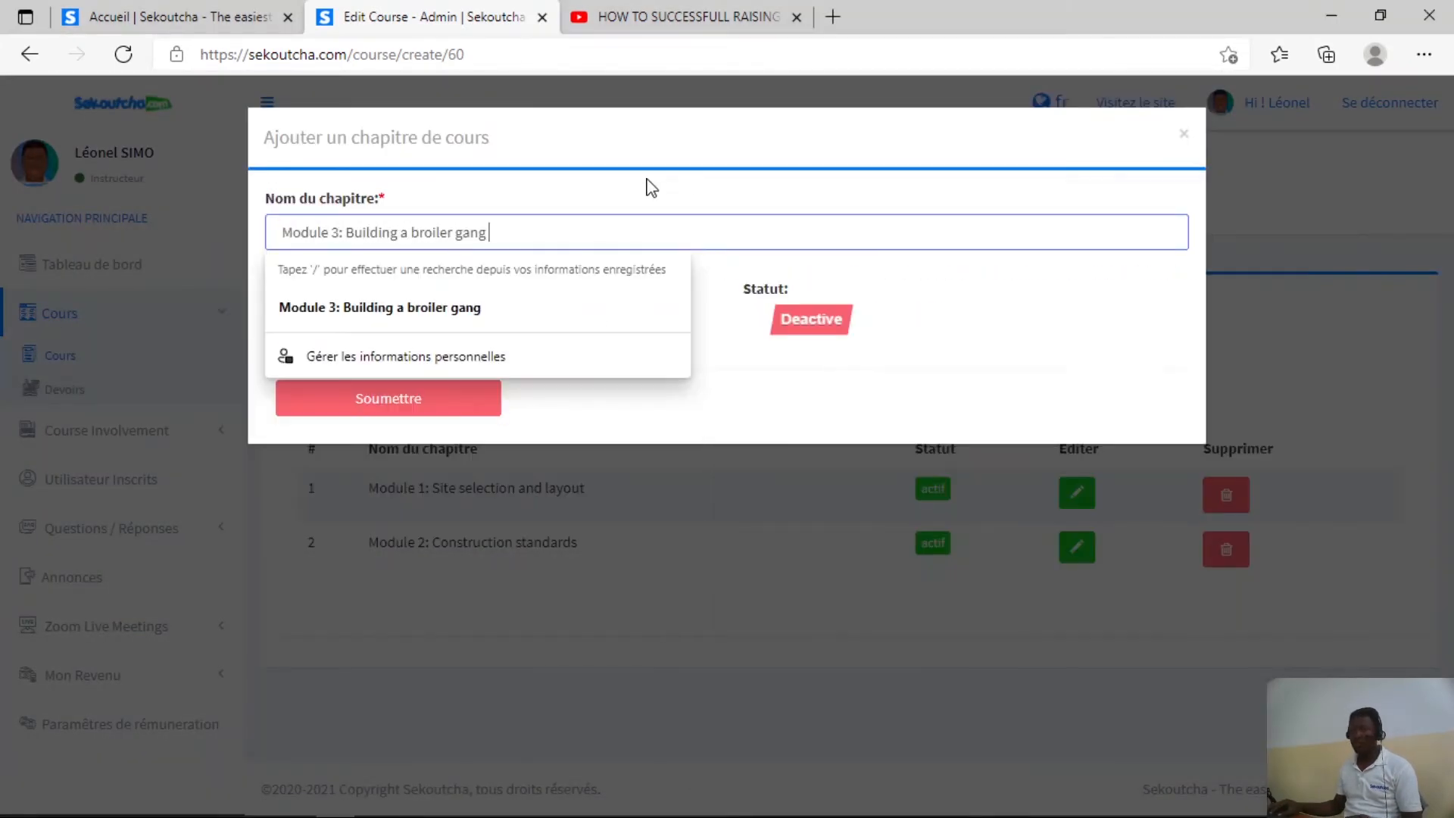
click(356, 397)
Add a fourth chapter named "Module 4: Broiler health and nutrition" from the Détail notes and submit it
click(331, 474)
key(alt+Tab)
drag(1011, 465, 681, 464)
key(ctrl+c)
click(492, 225)
key(ctrl+v)
click(422, 400)
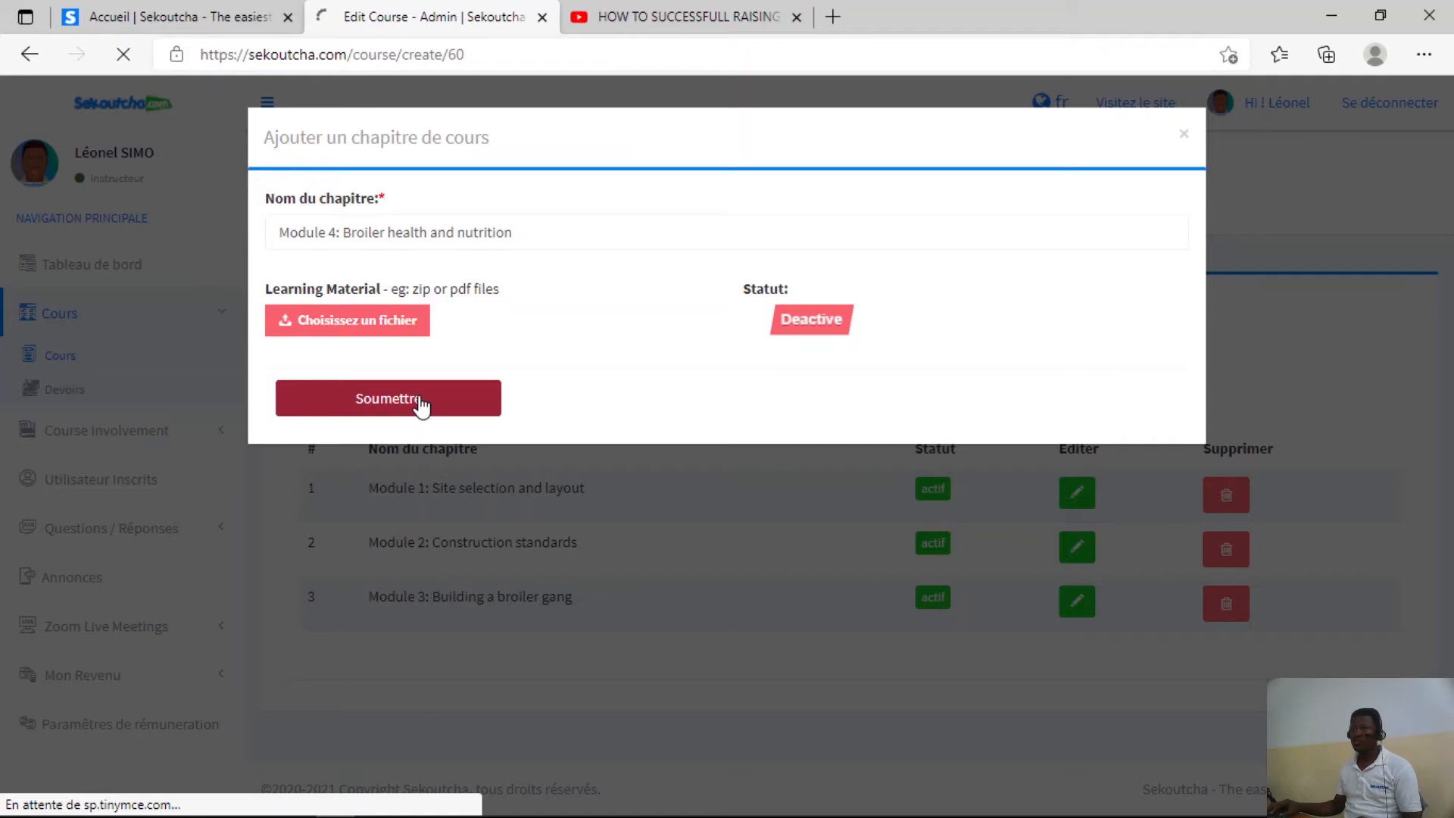
Add a fifth chapter named "Module 5: the brooder house", taking the name from the Détail notes, and submit it
click(333, 472)
click(416, 802)
drag(936, 503, 545, 509)
key(ctrl+c)
click(357, 236)
key(ctrl+v)
click(406, 401)
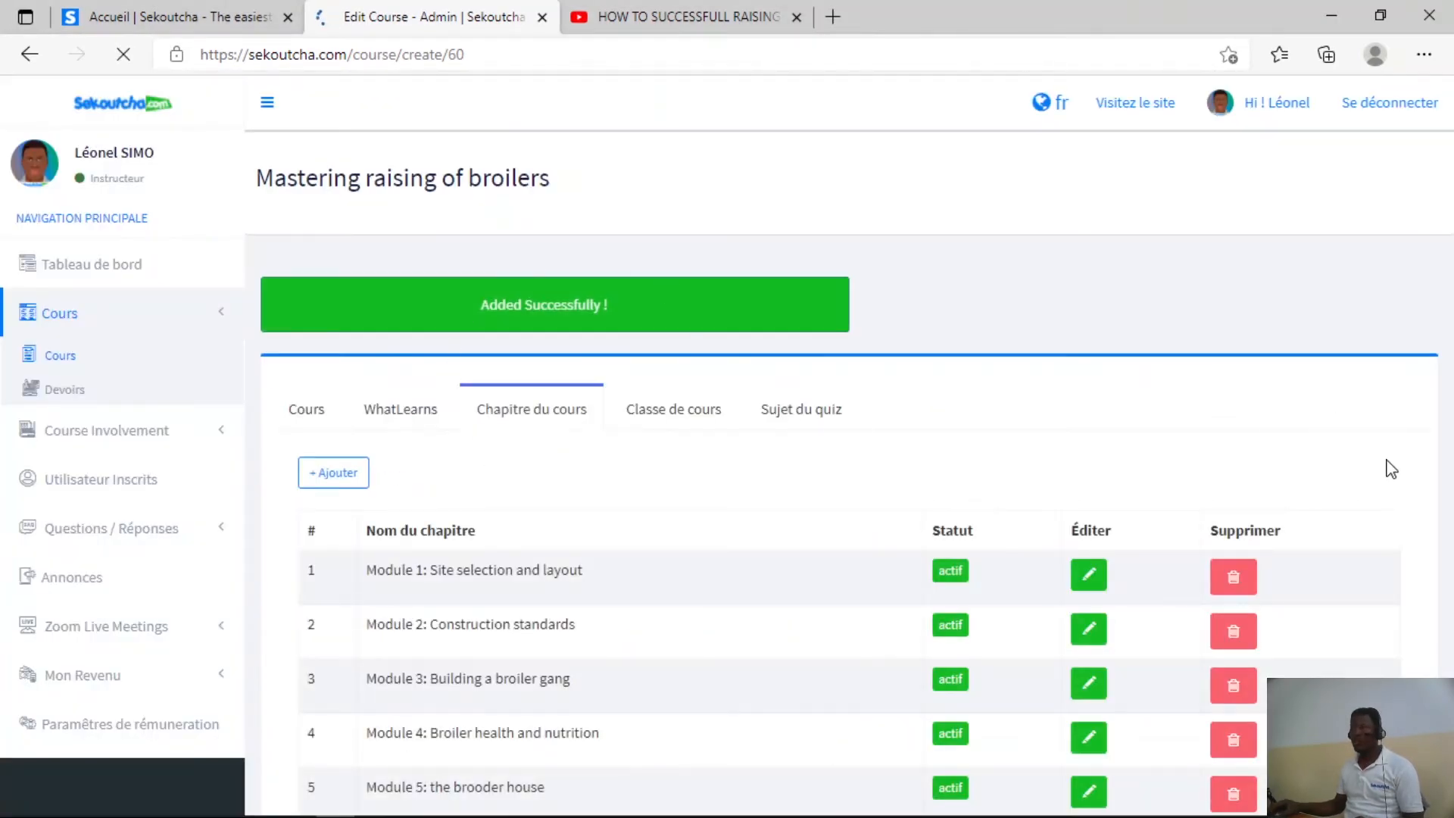
Start a new course class and assign it to the chapter "Module 1: Site selection and layout"
drag(1446, 305, 1447, 360)
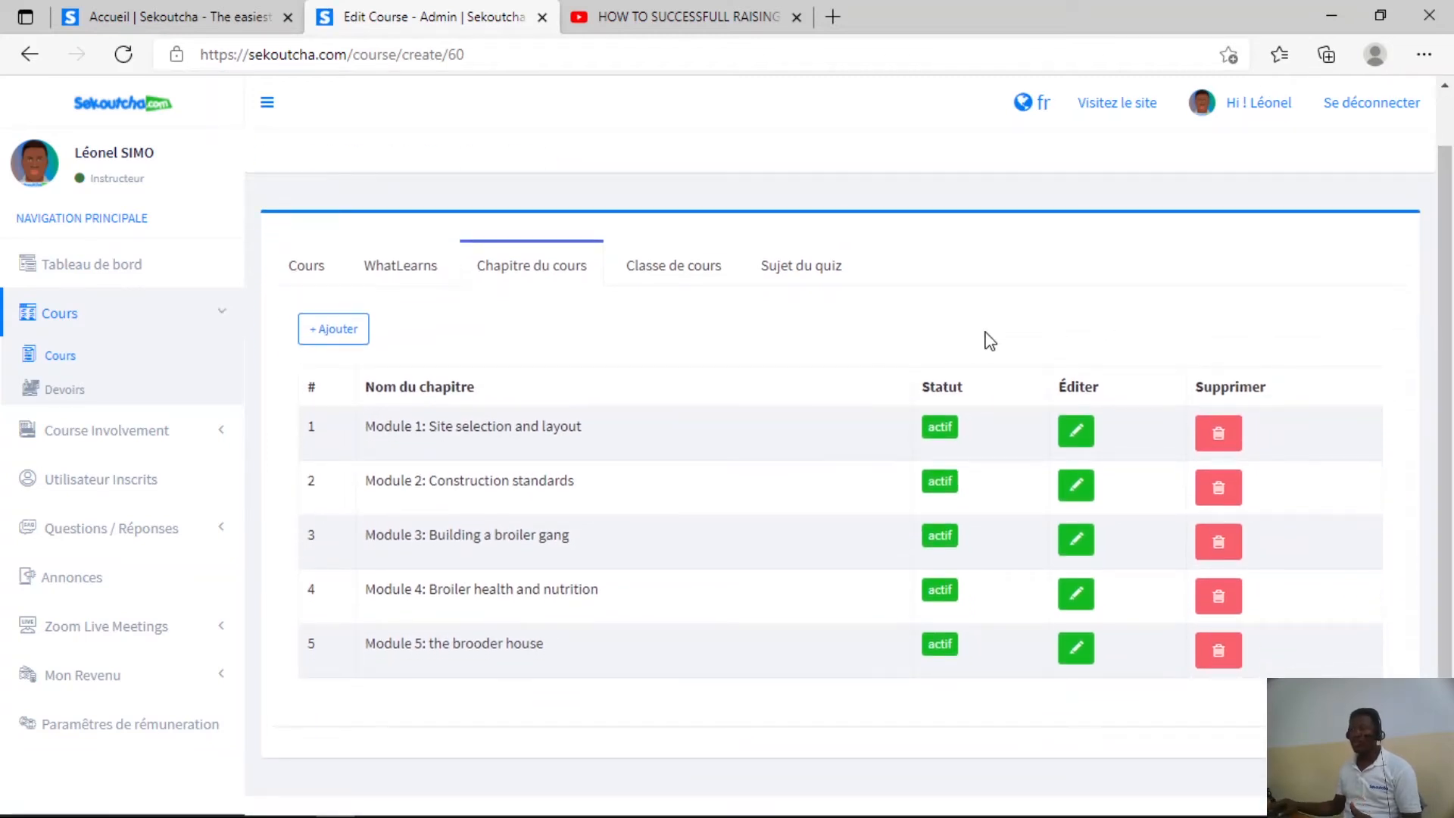
click(656, 261)
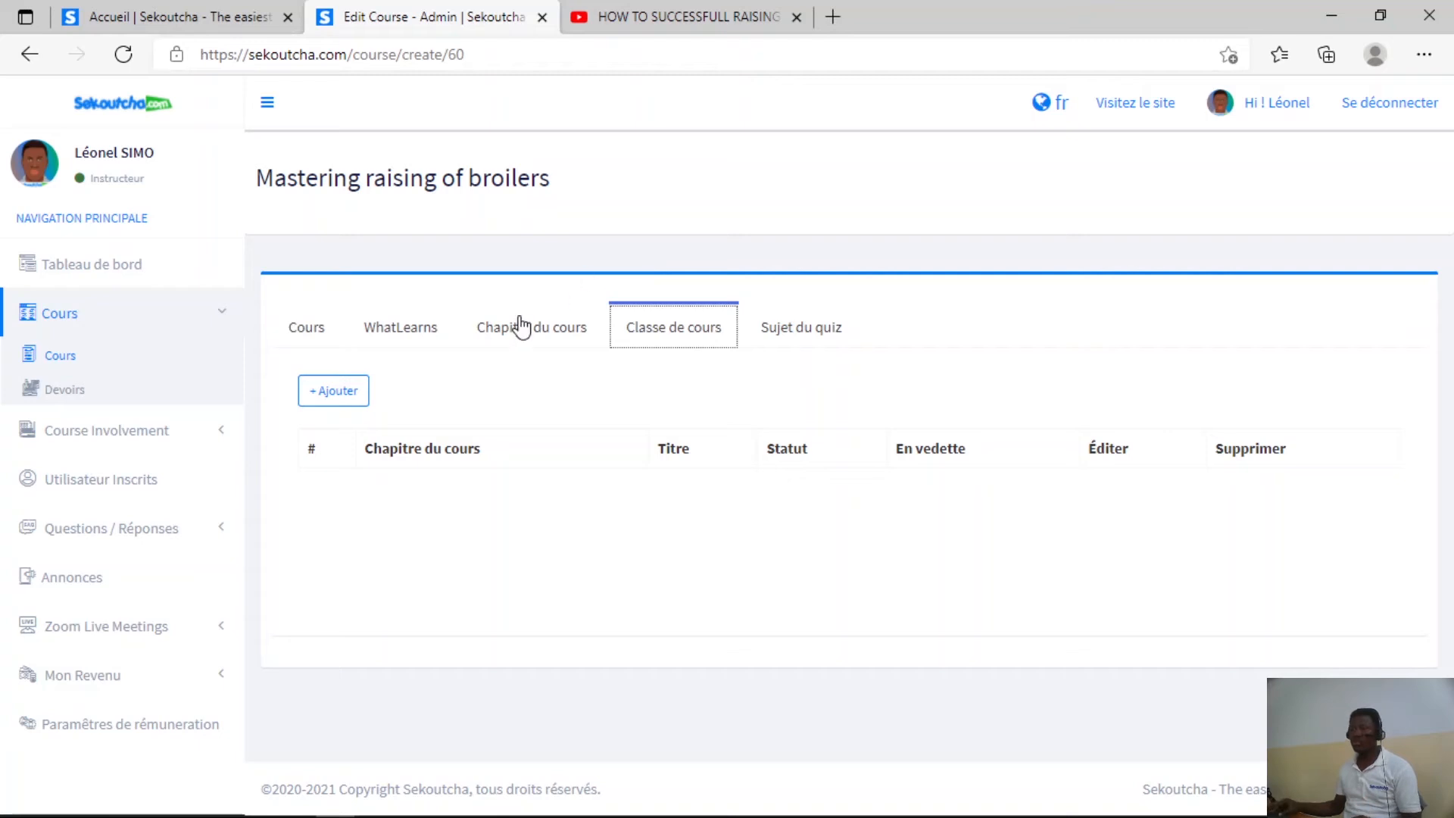
click(350, 394)
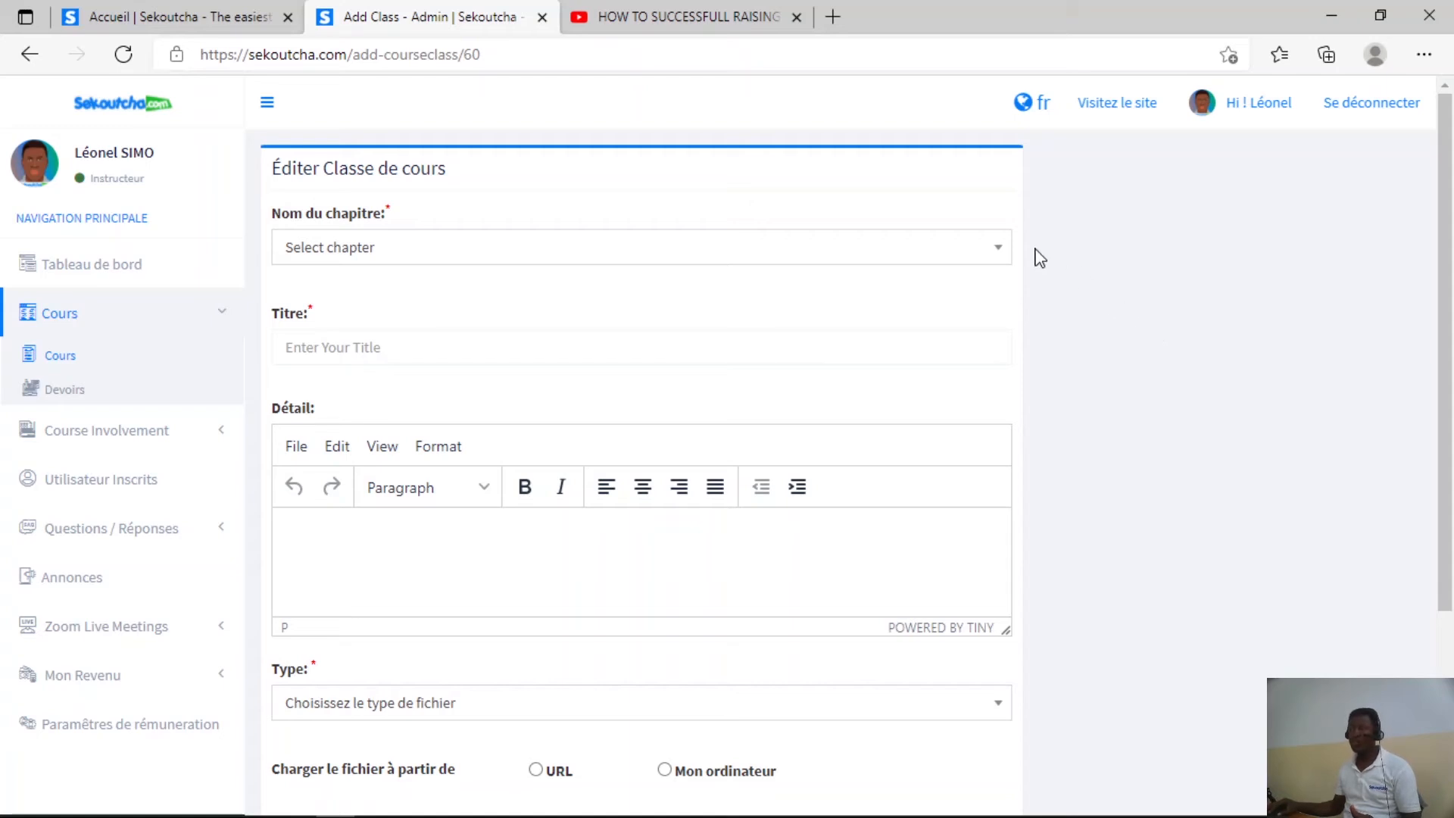
click(1004, 258)
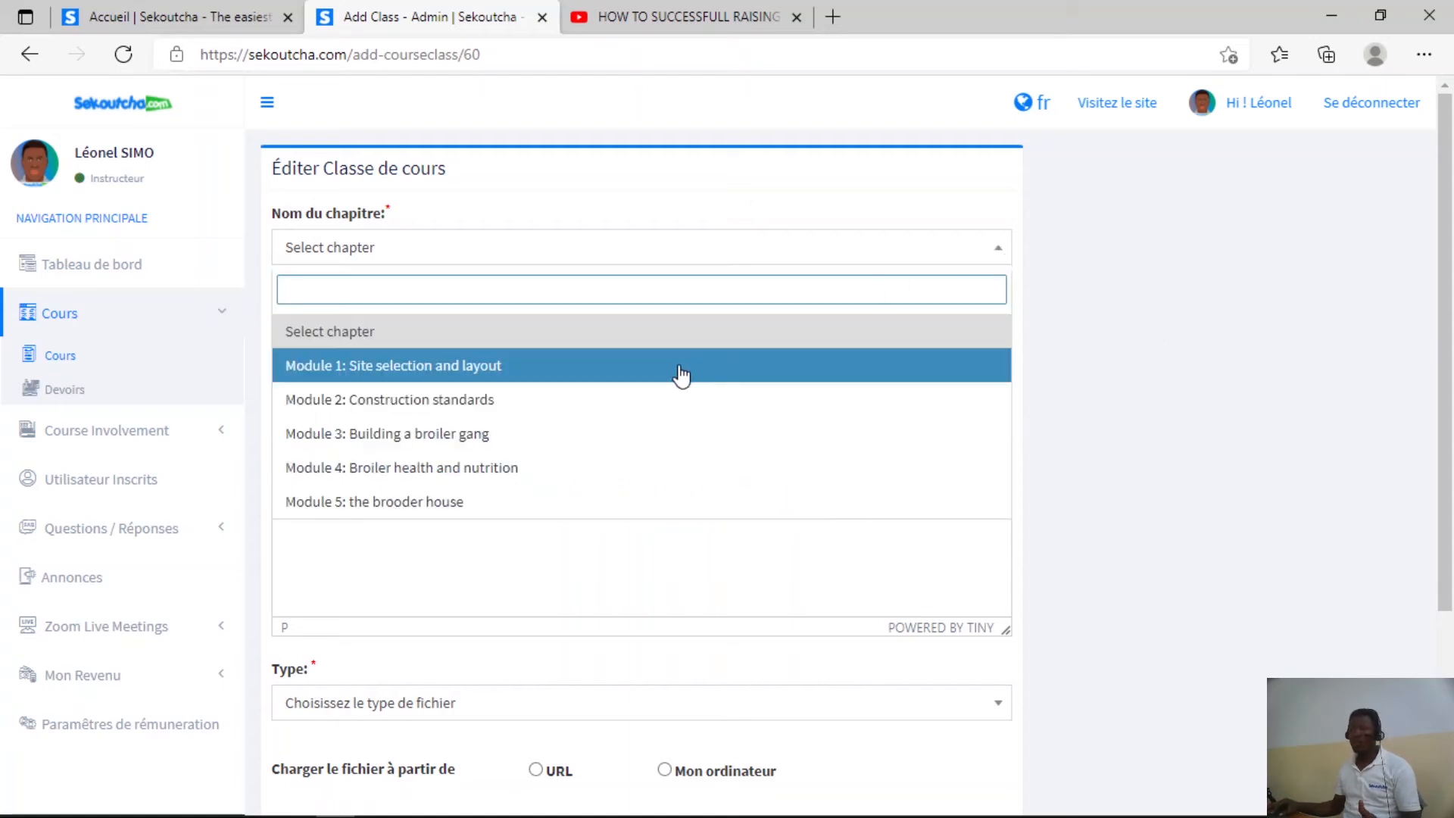
click(1207, 322)
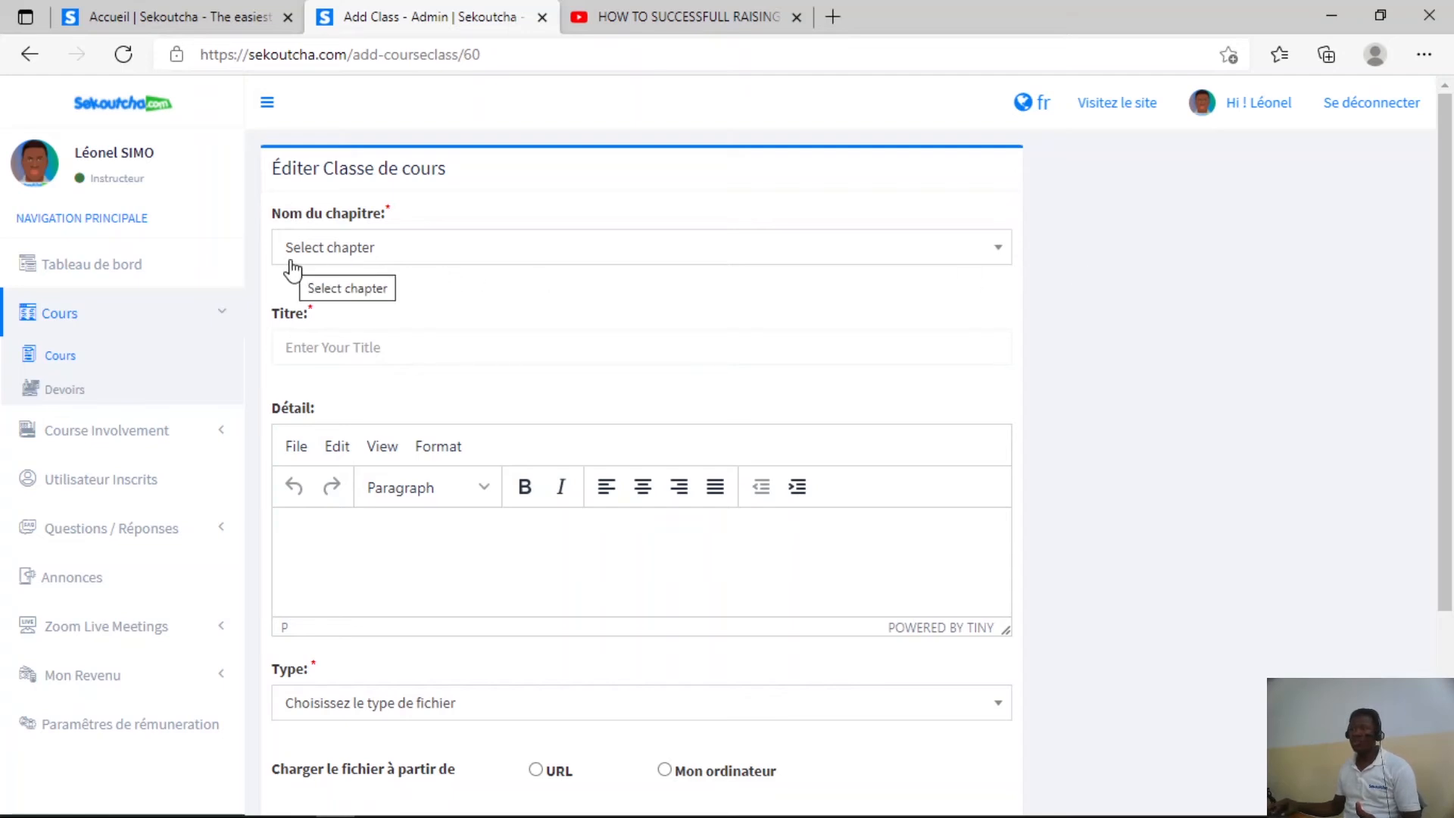
click(961, 243)
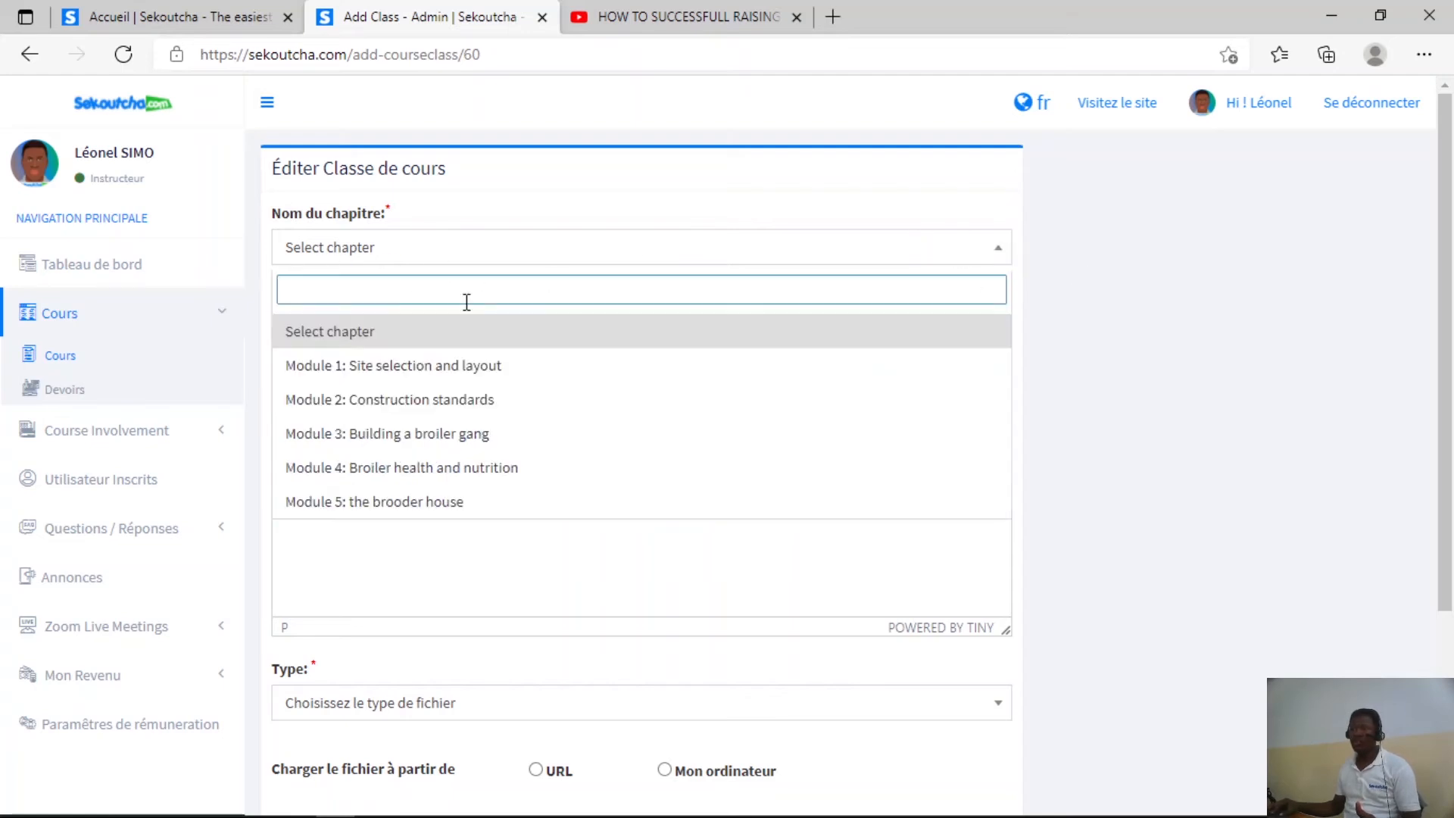
click(431, 367)
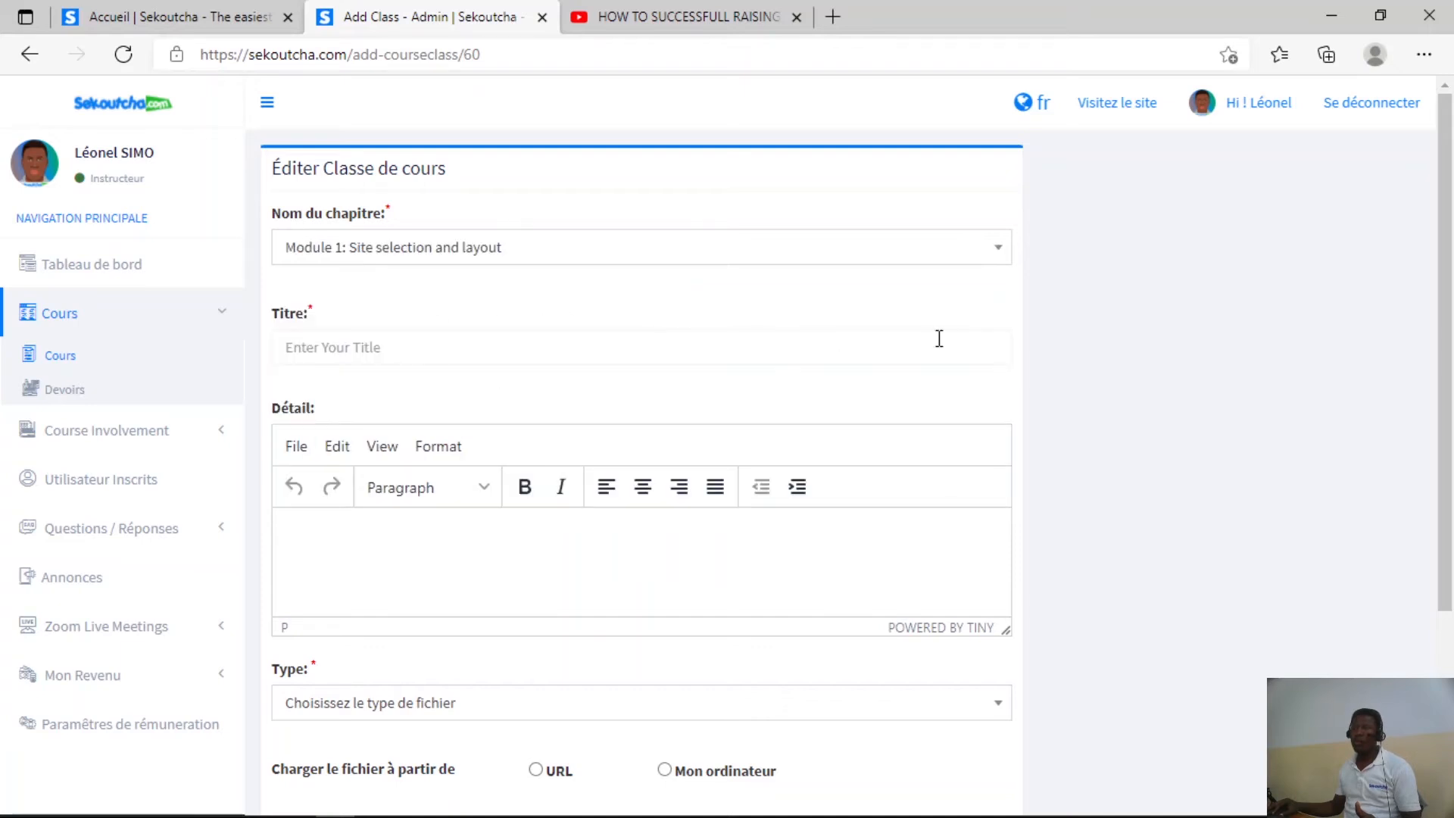
Title the class "1 – Choice of Site", using the name of the first video file in the Module I folder
mouse_move(353, 816)
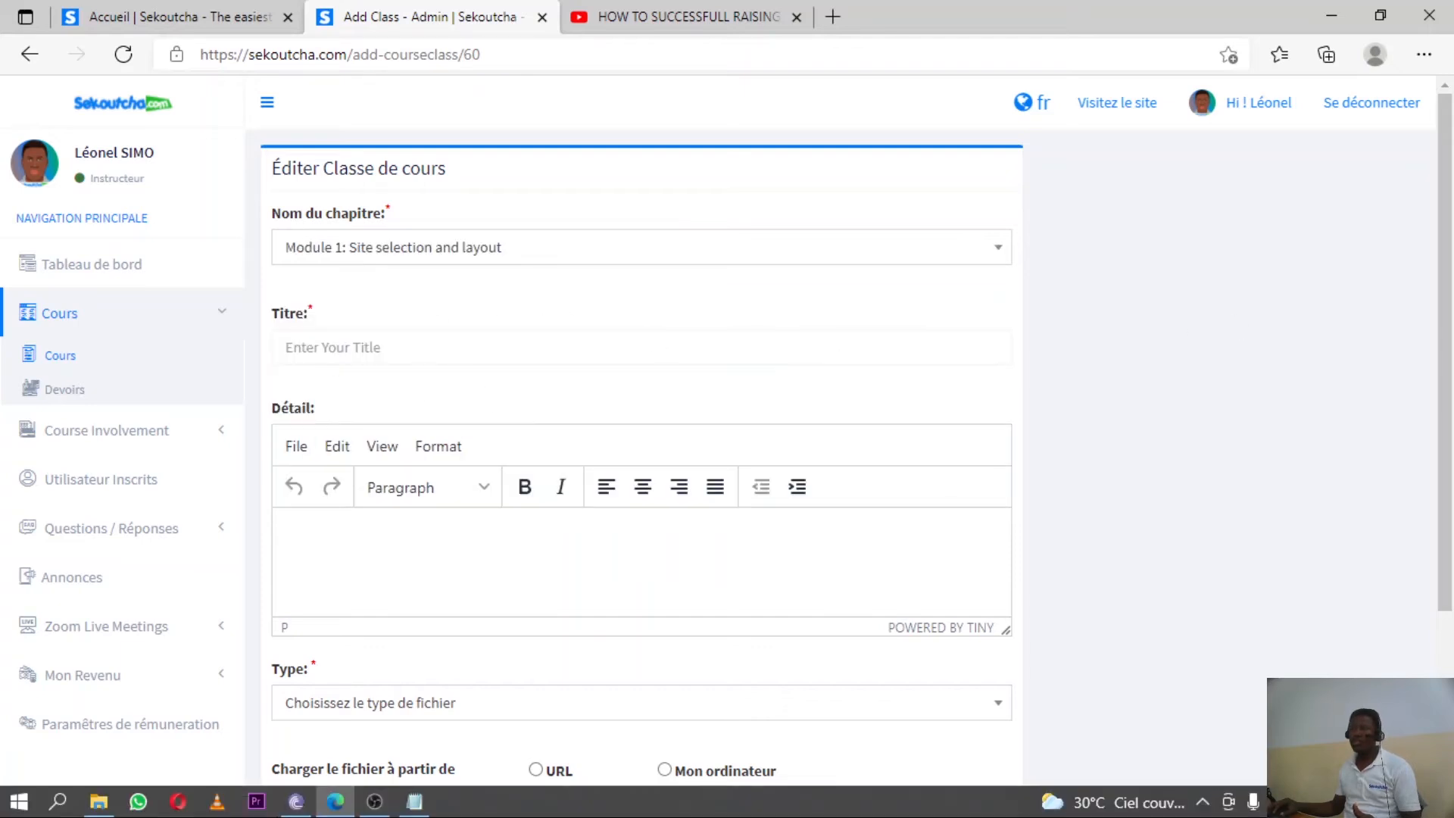
click(102, 800)
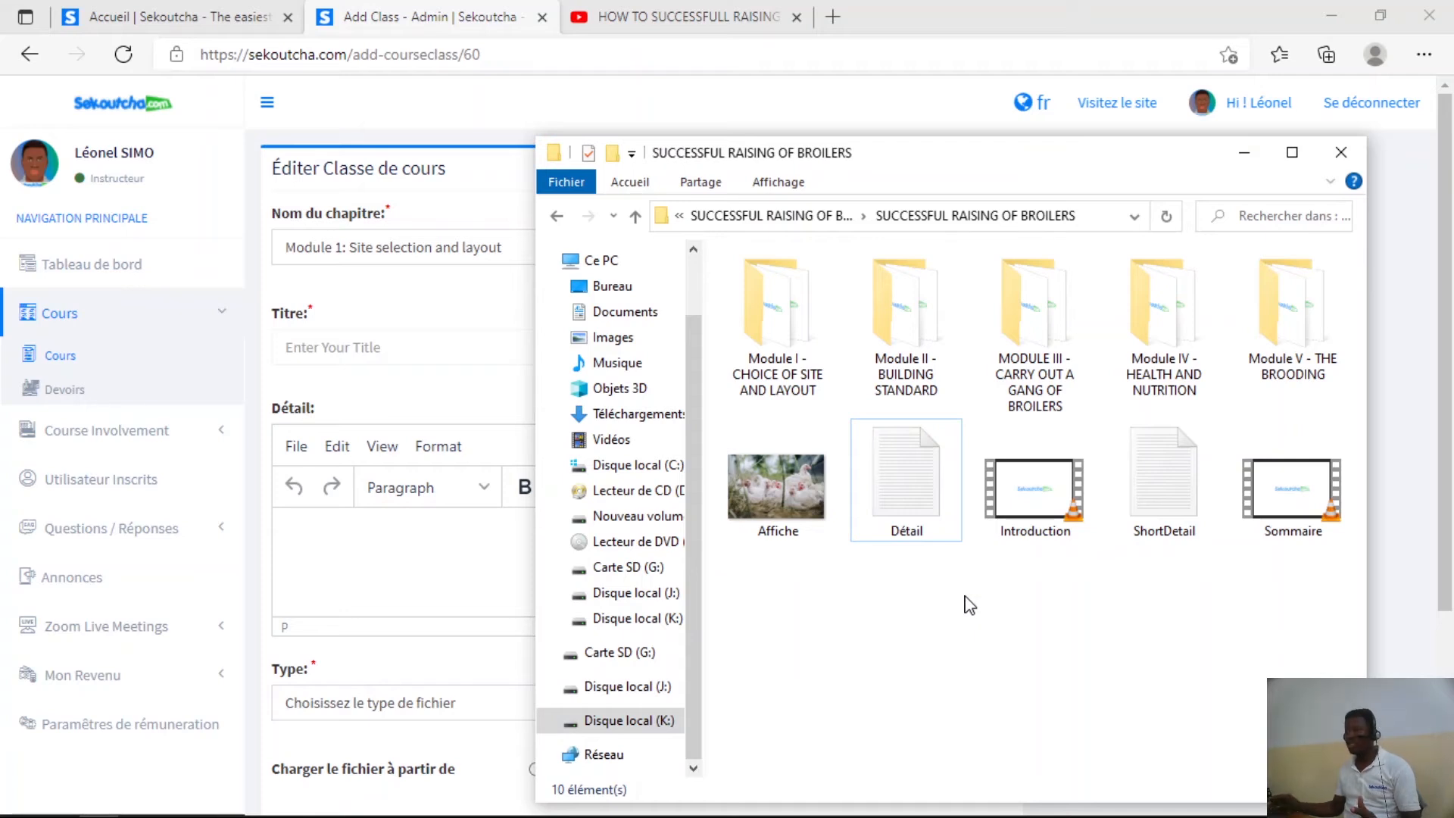
click(775, 305)
click(871, 307)
click(1017, 326)
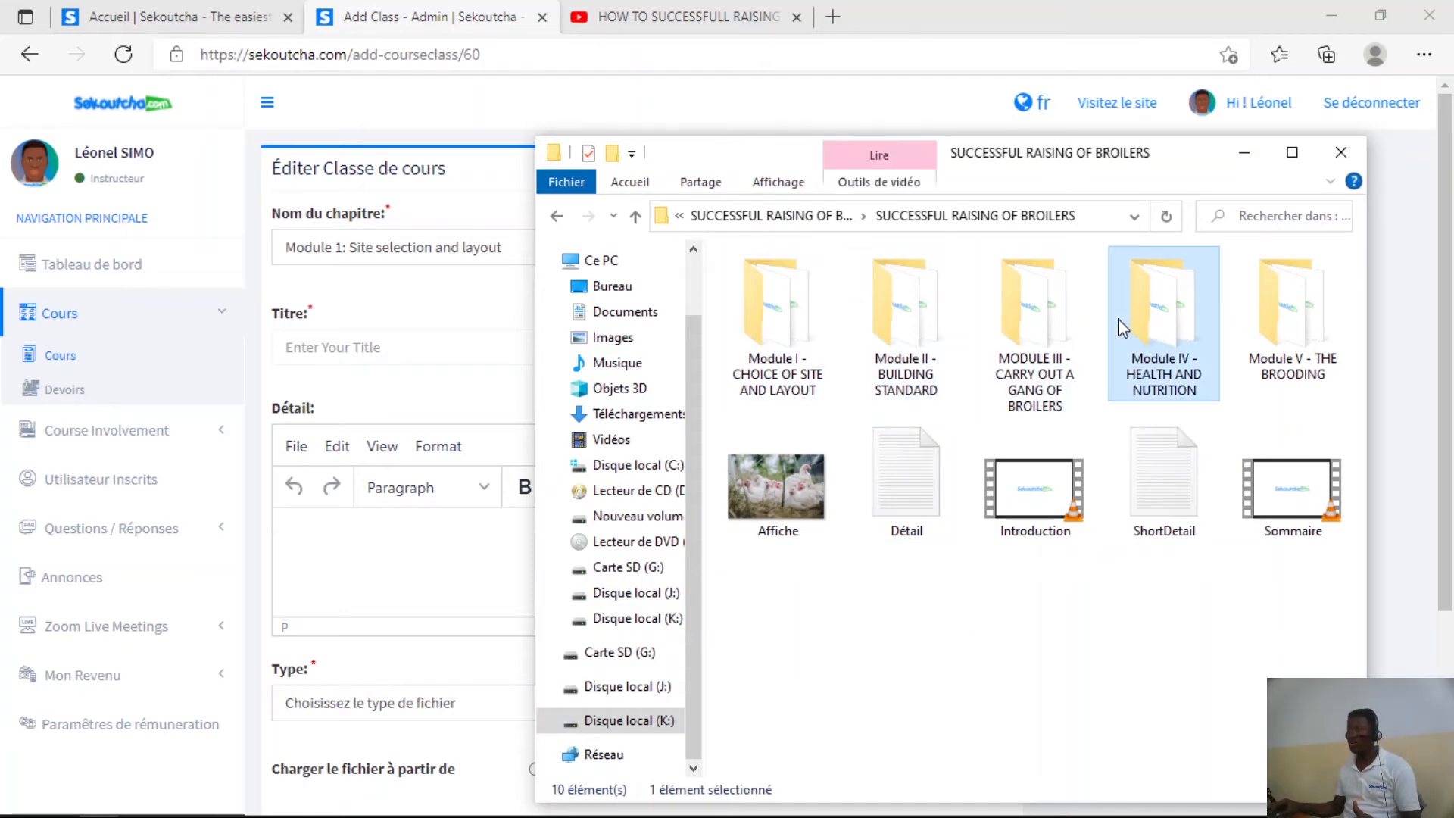
double_click(777, 375)
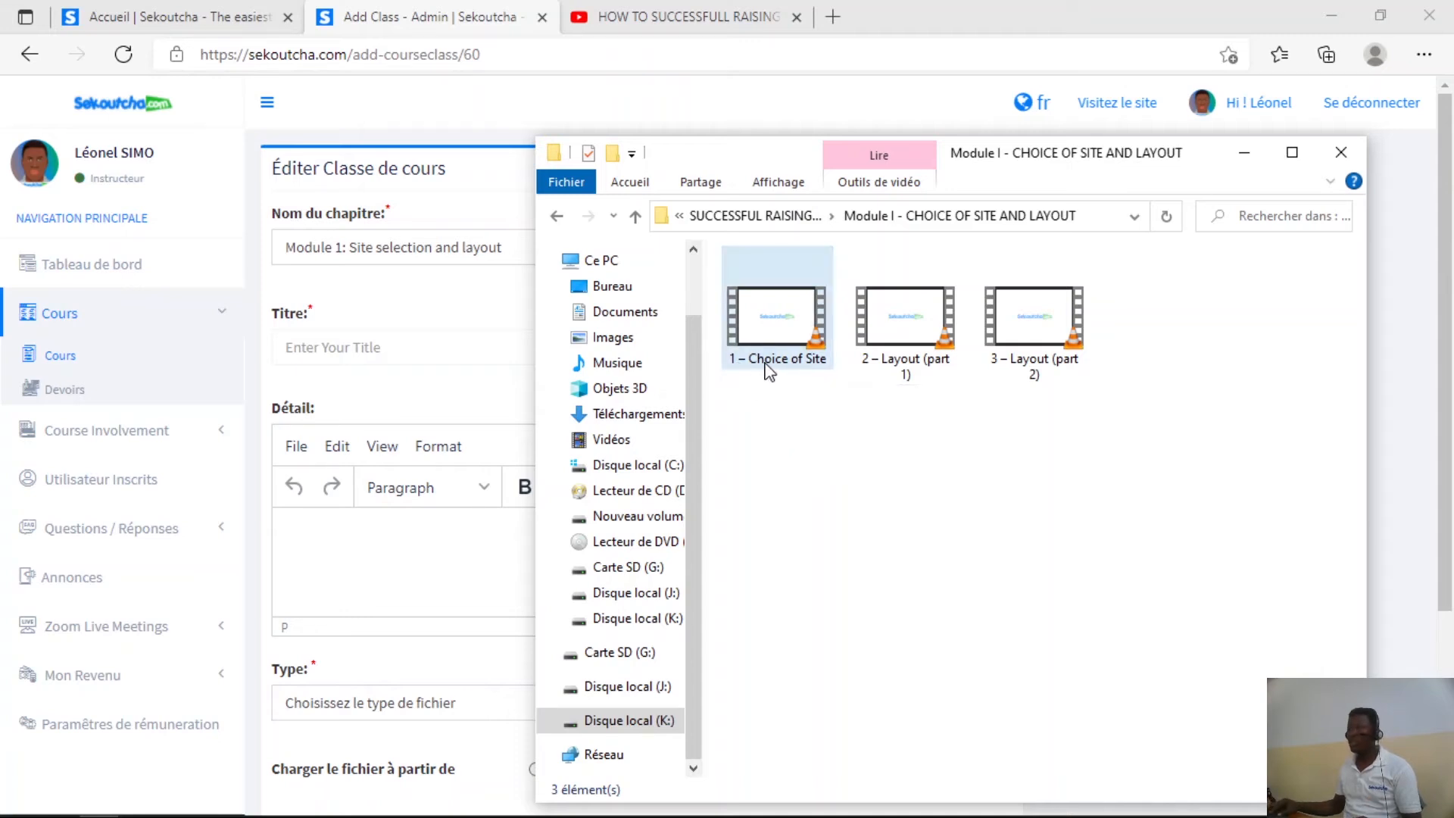
click(408, 346)
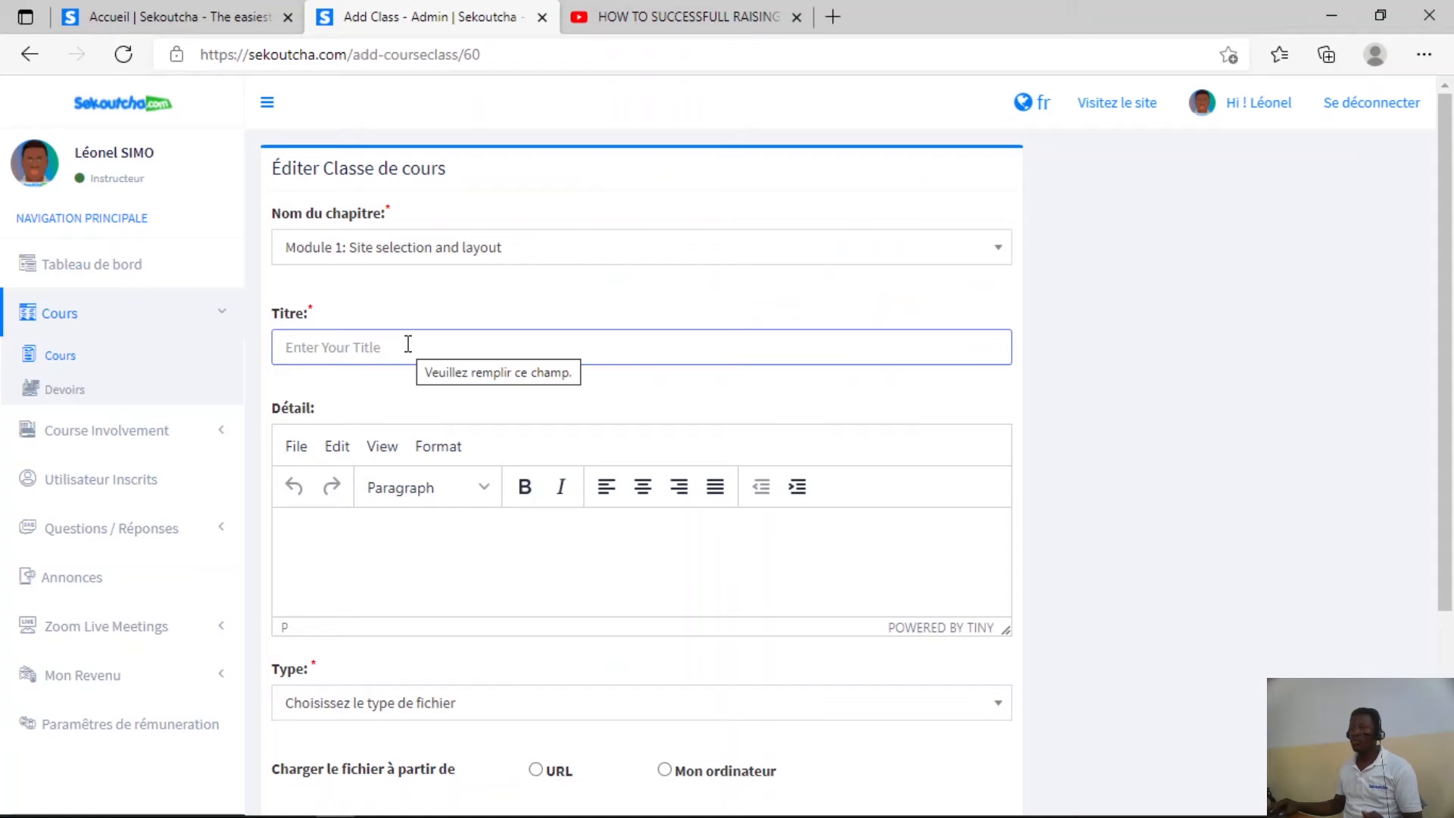
key(ctrl+v)
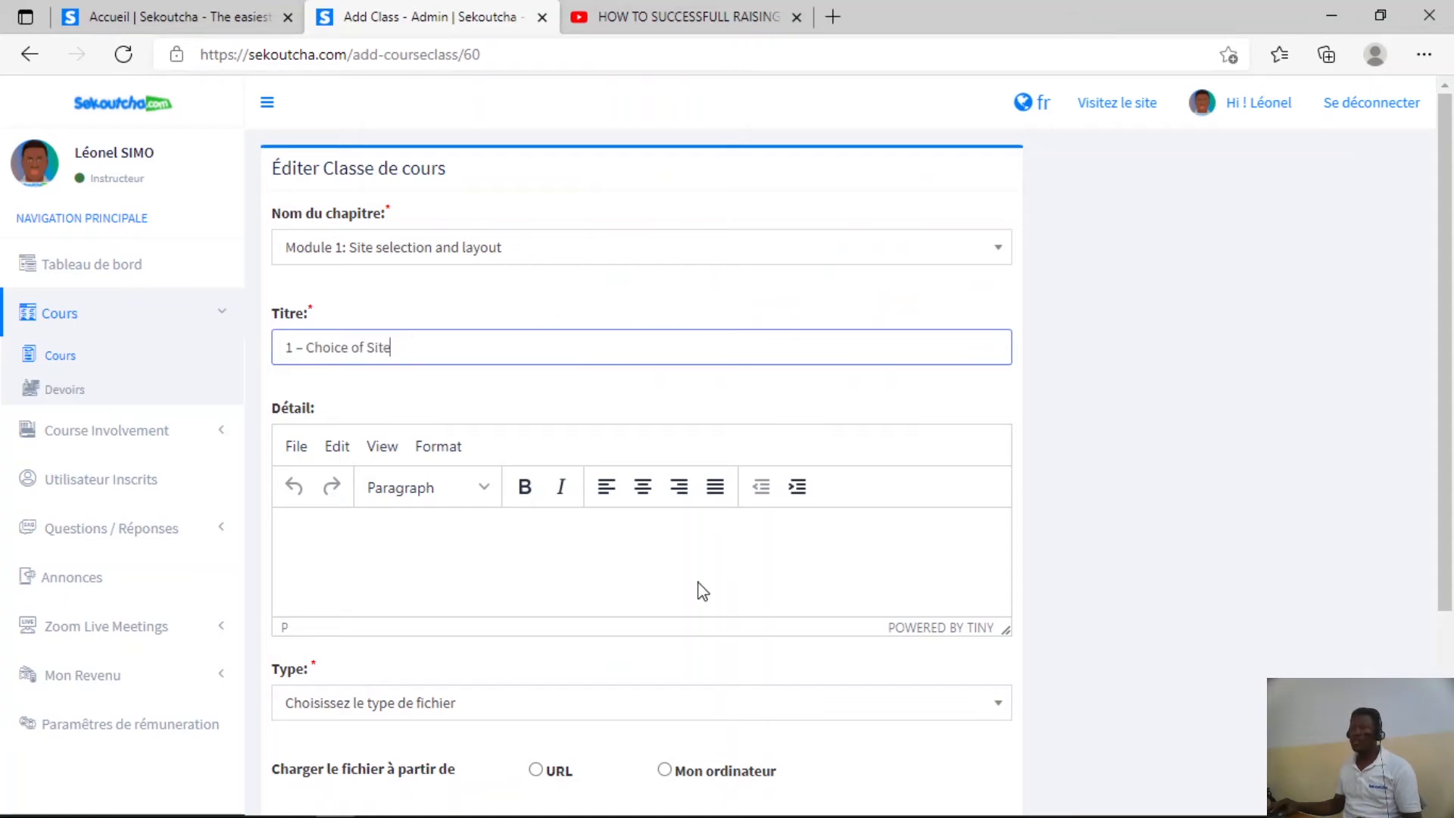
Leave the class detail empty, set its type to Vidéo and choose to load the file from the computer
click(509, 568)
scroll(416, 543, down, 1)
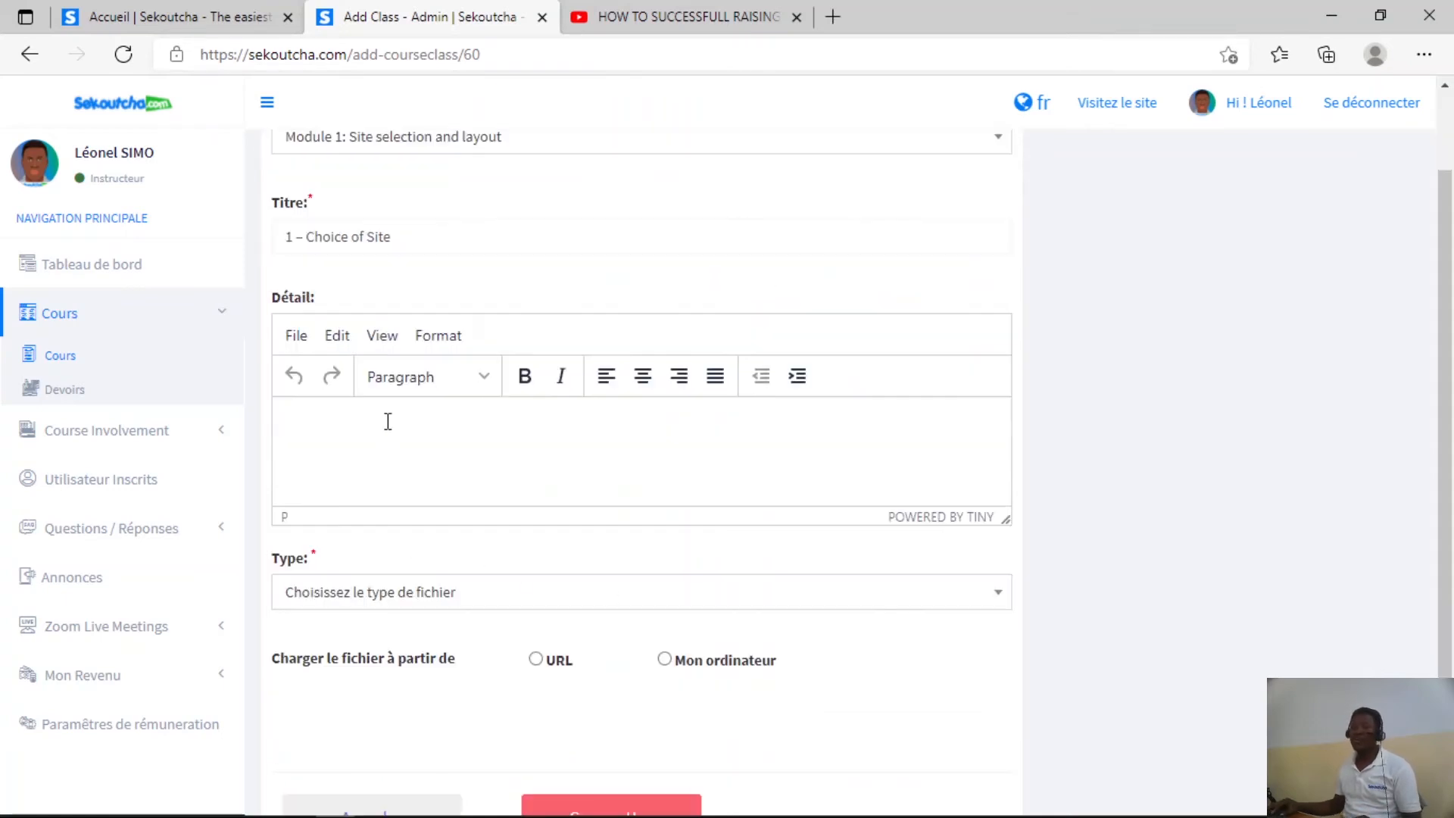
scroll(1113, 481, down, 1)
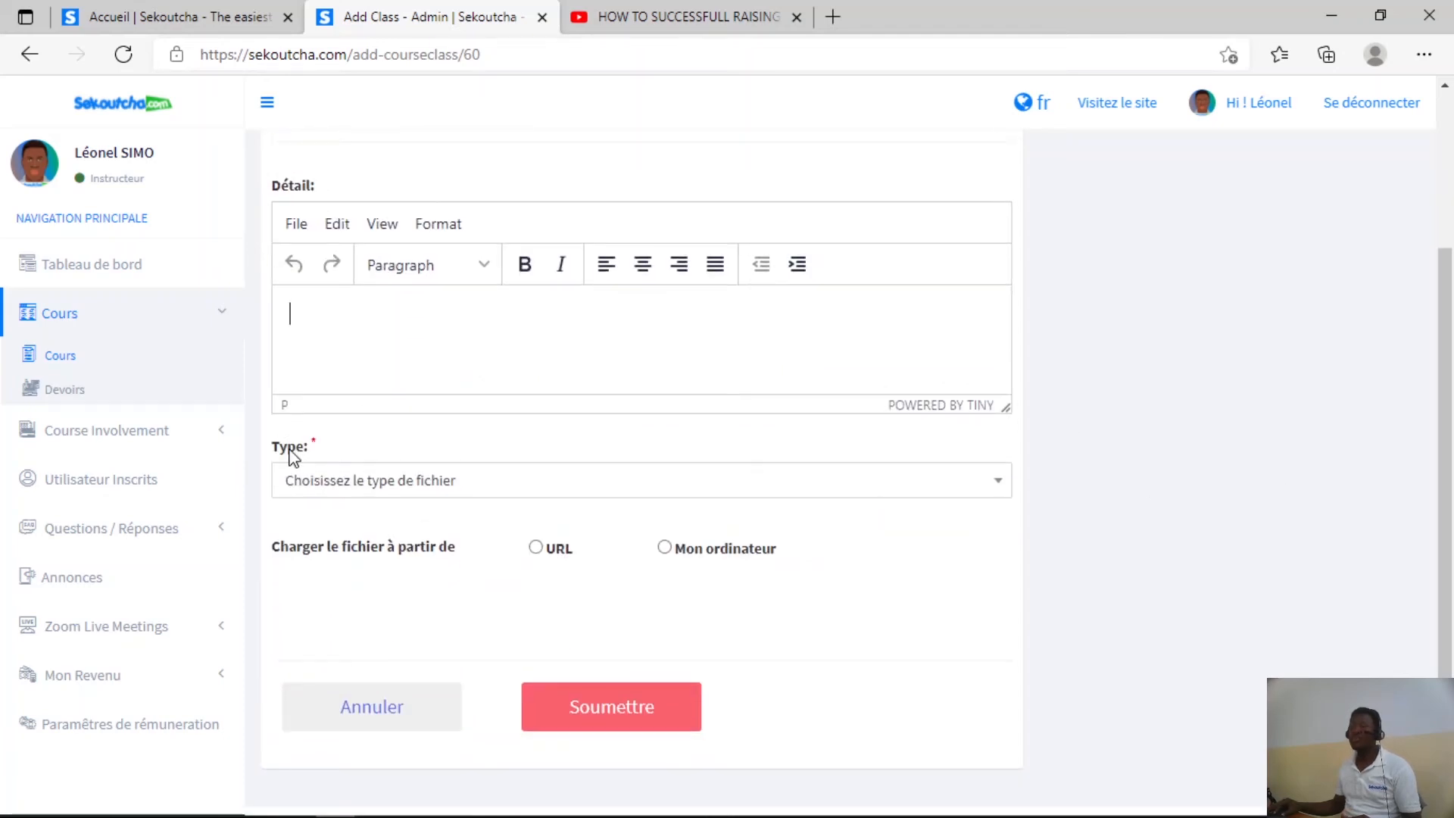
click(1000, 491)
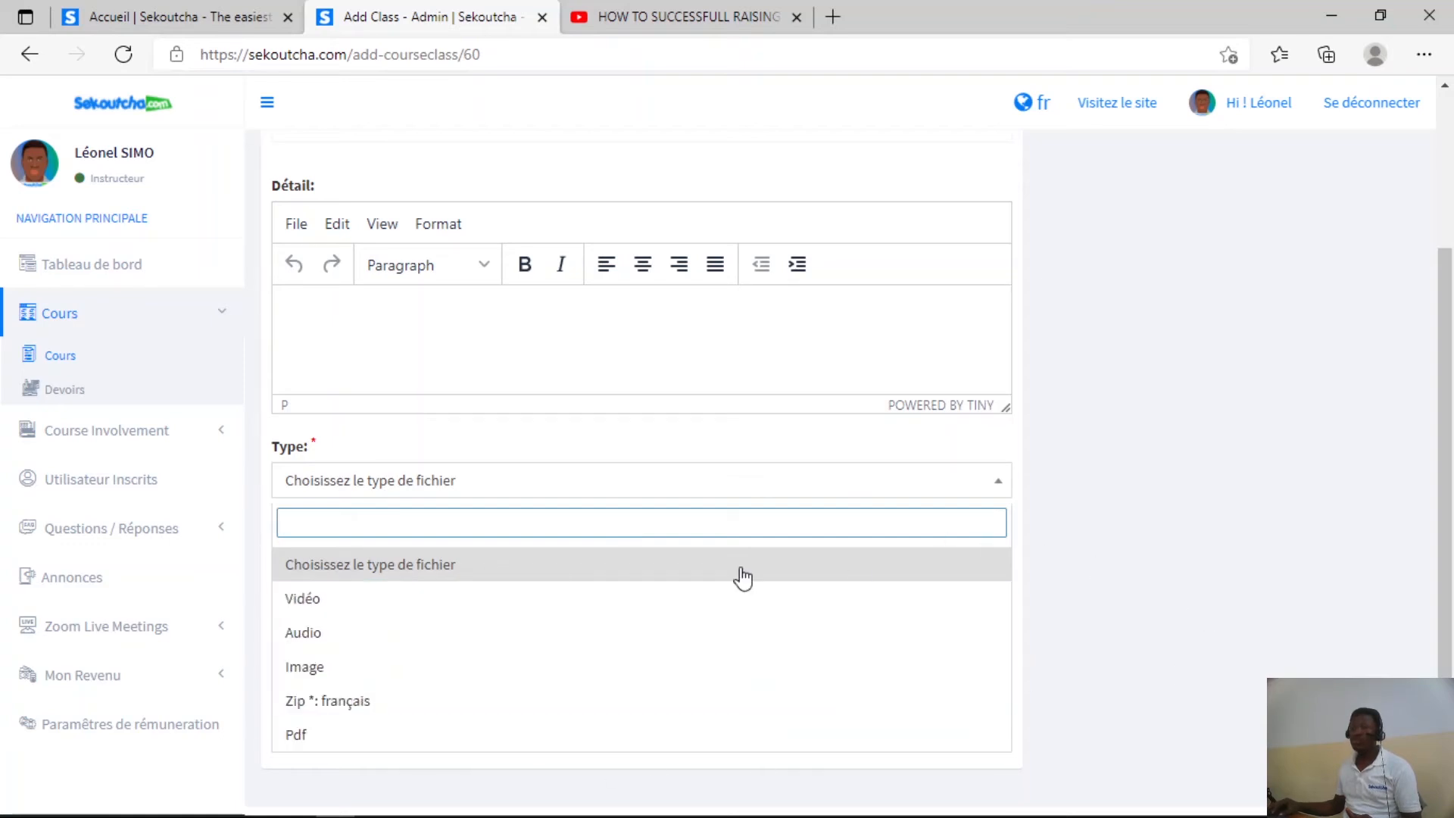
click(323, 604)
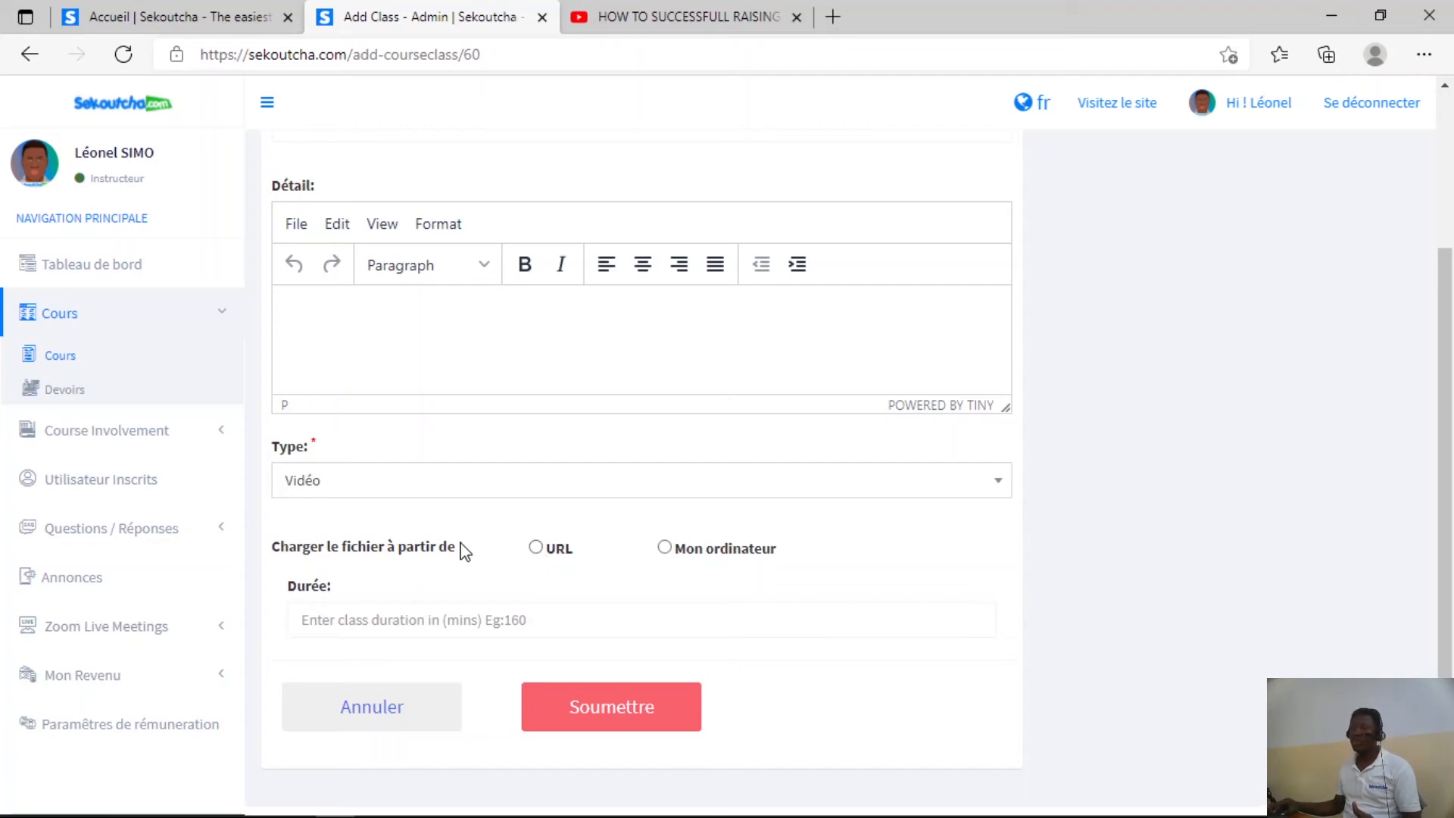
click(666, 550)
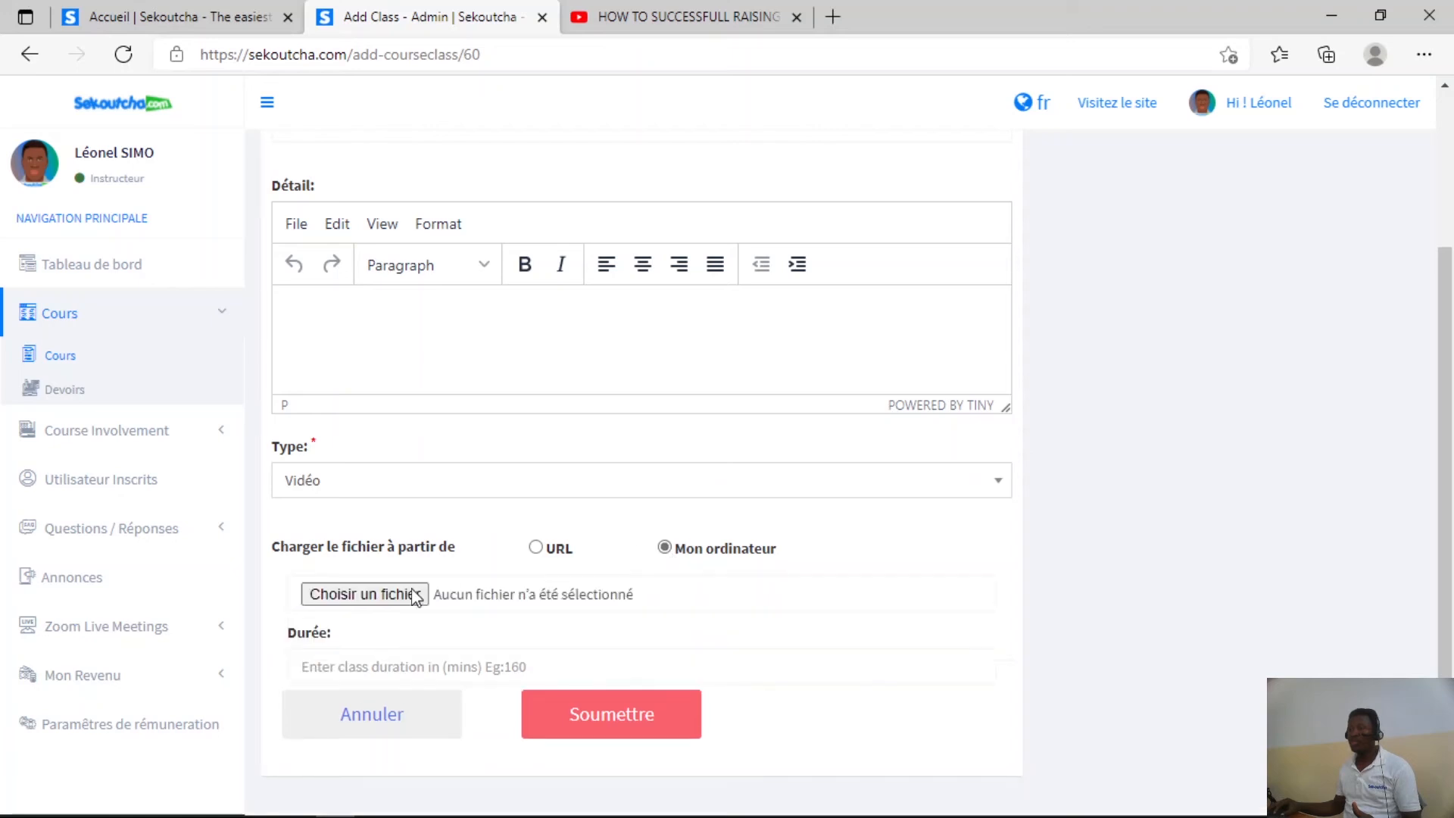
Attach the video "1 – Choice of Site" from the folder "Module I - CHOICE OF SITE AND LAYOUT" to the class
click(356, 595)
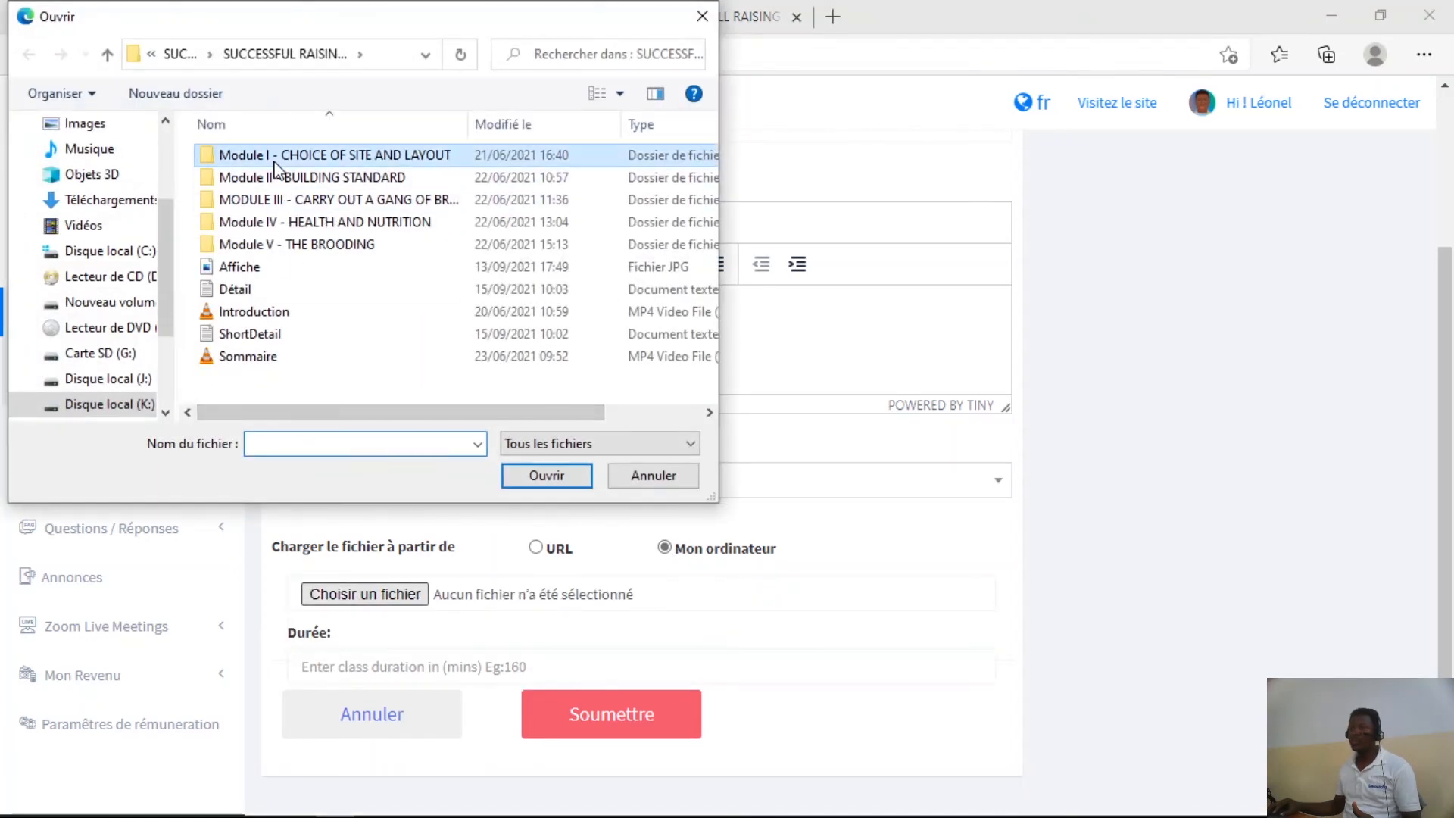
double_click(227, 154)
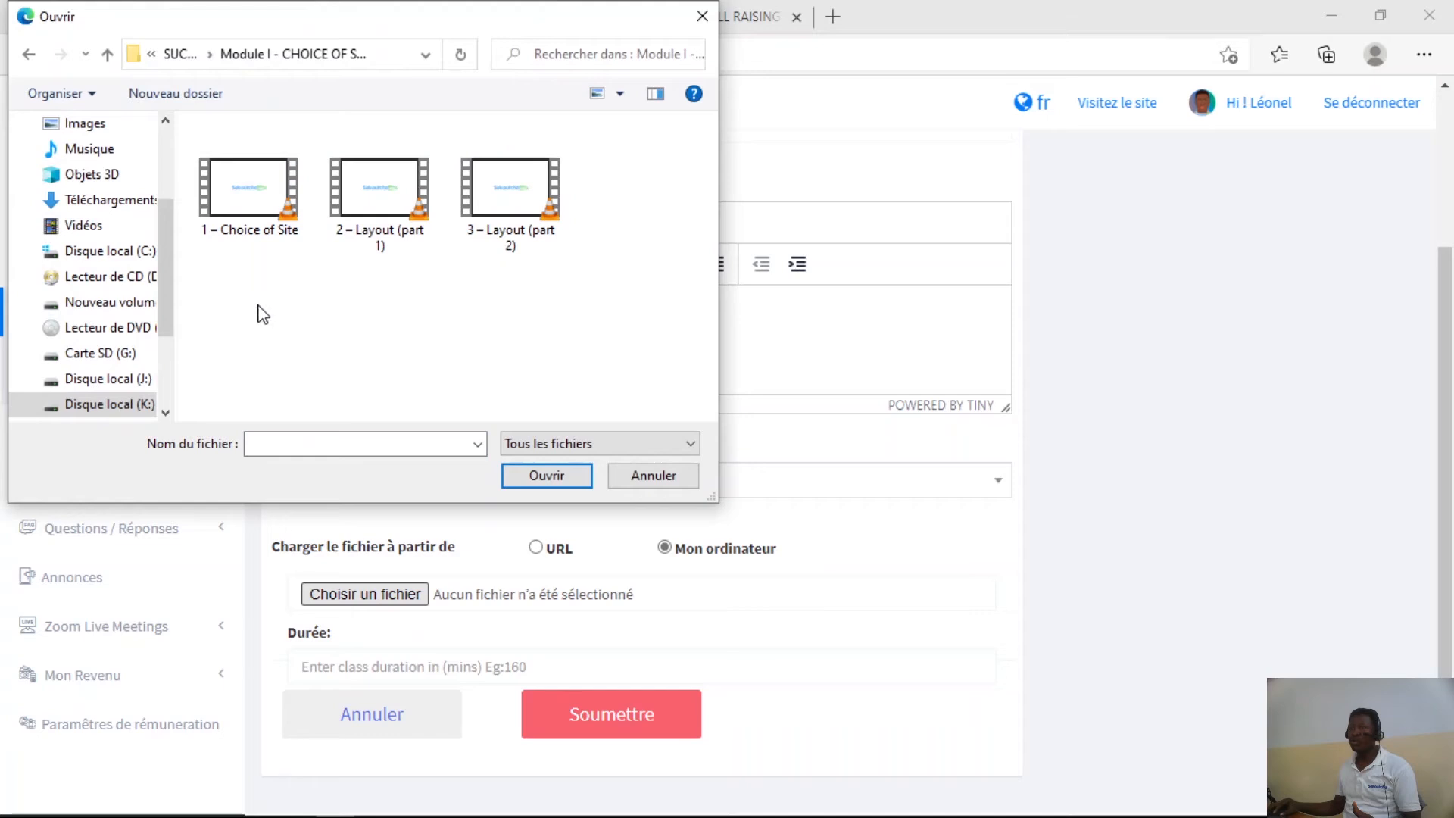
click(241, 221)
click(530, 476)
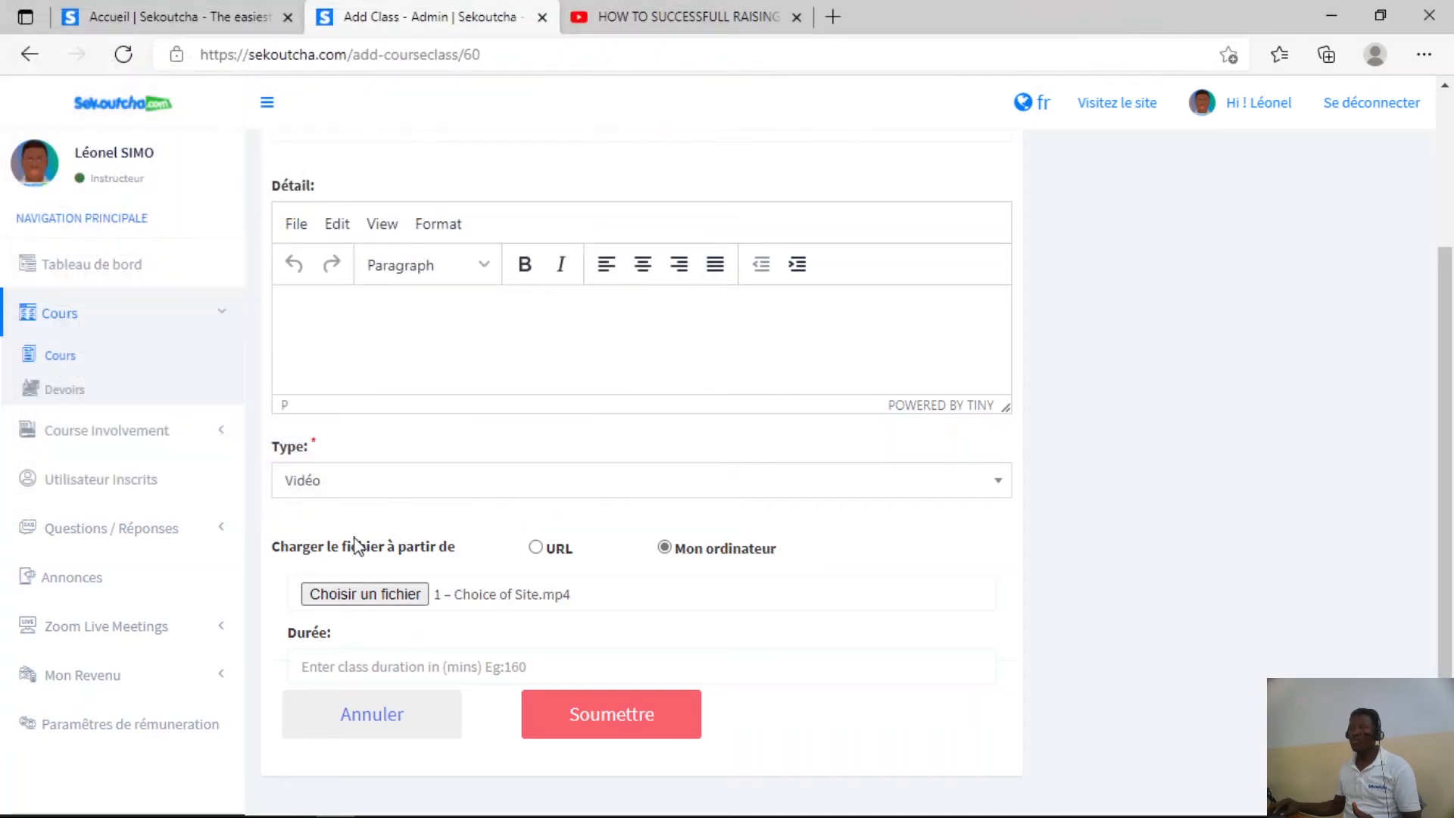
Set the class duration to 2:20 and submit the class
click(436, 666)
text(2:20)
click(597, 727)
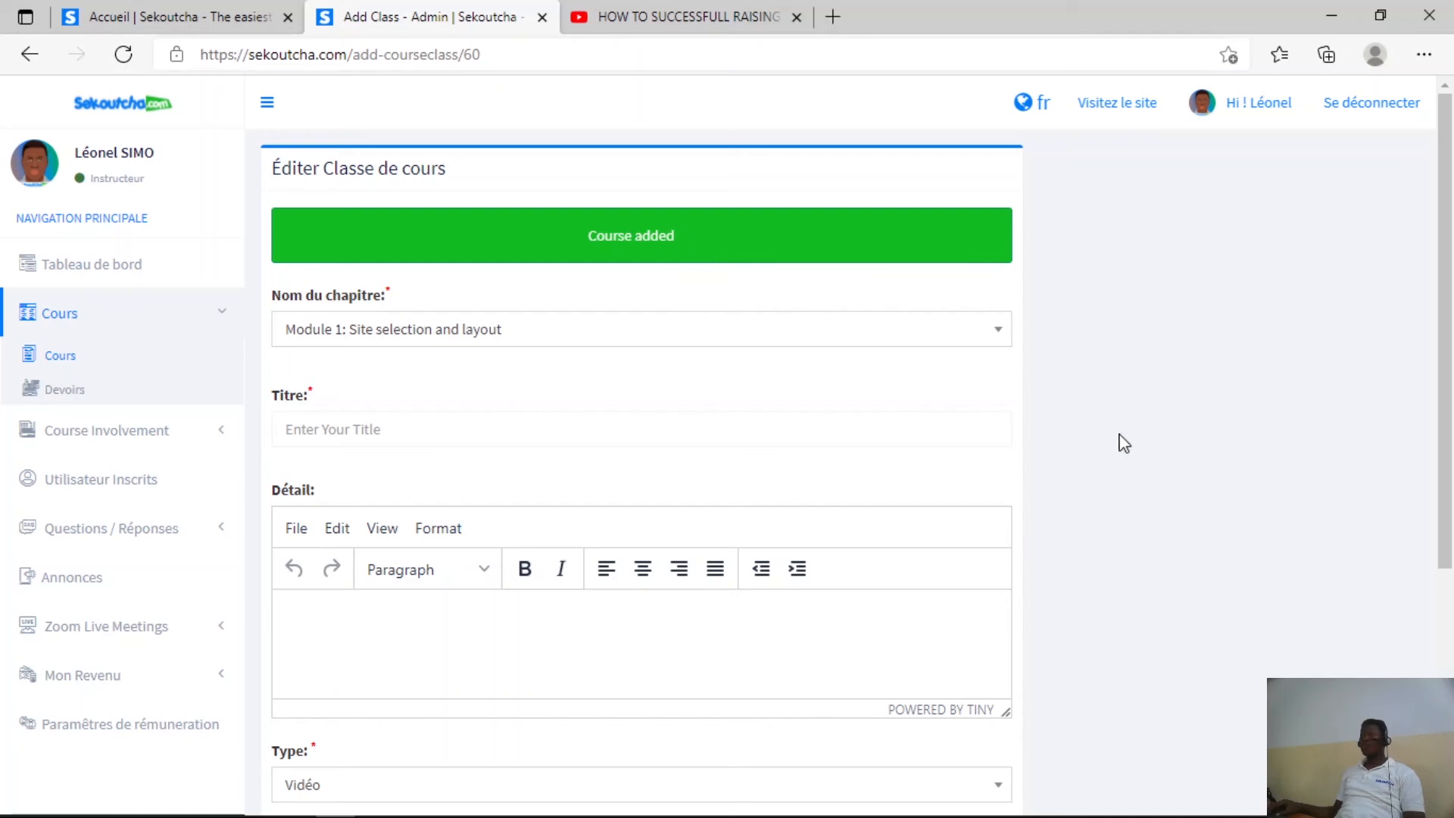
scroll(1124, 443, down, 5)
scroll(1121, 442, up, 5)
Reopen the course "Mastering raising of broilers" and start a new course class assigned to "Module 2: Construction standards"
click(82, 361)
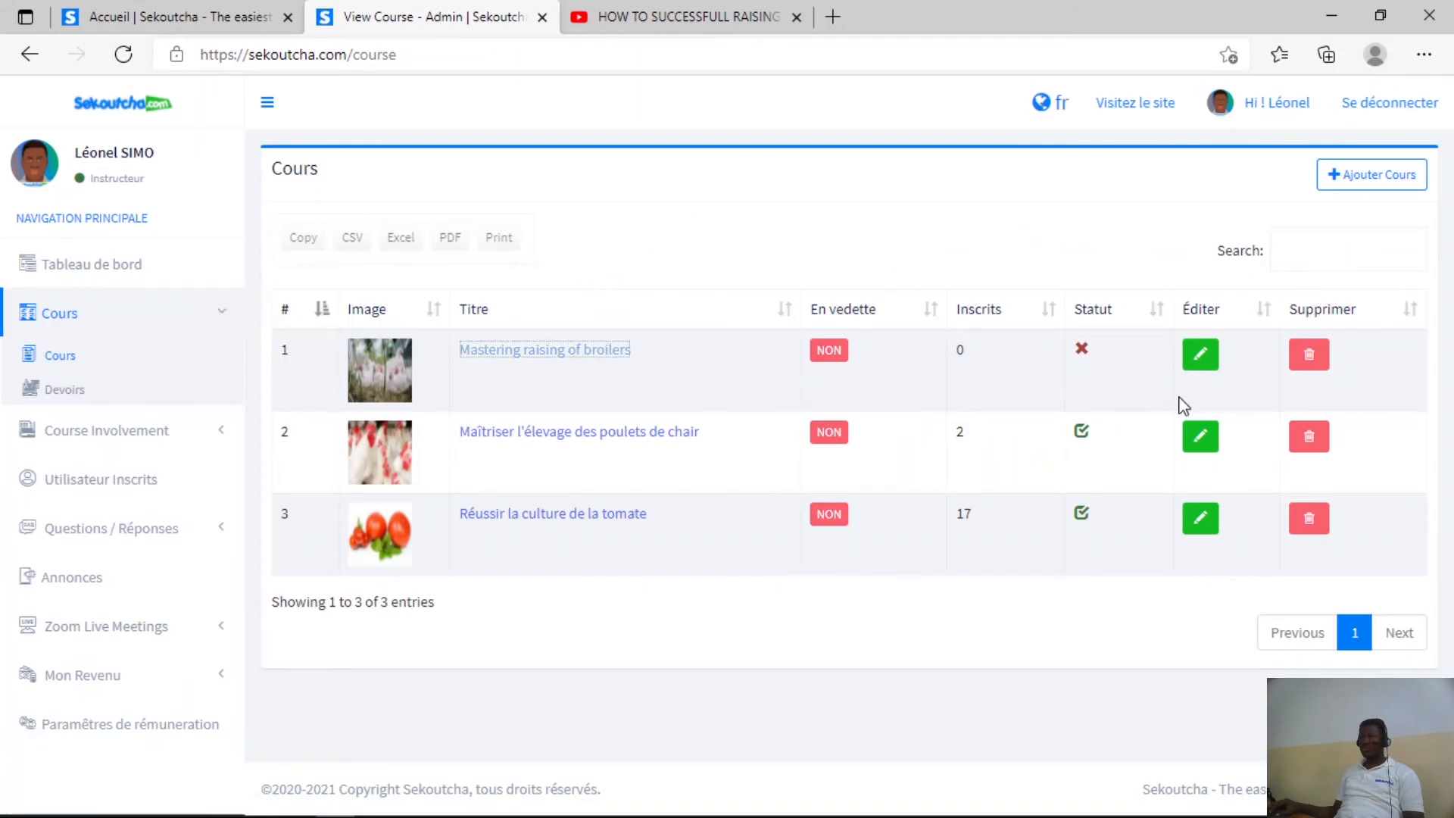
click(1203, 354)
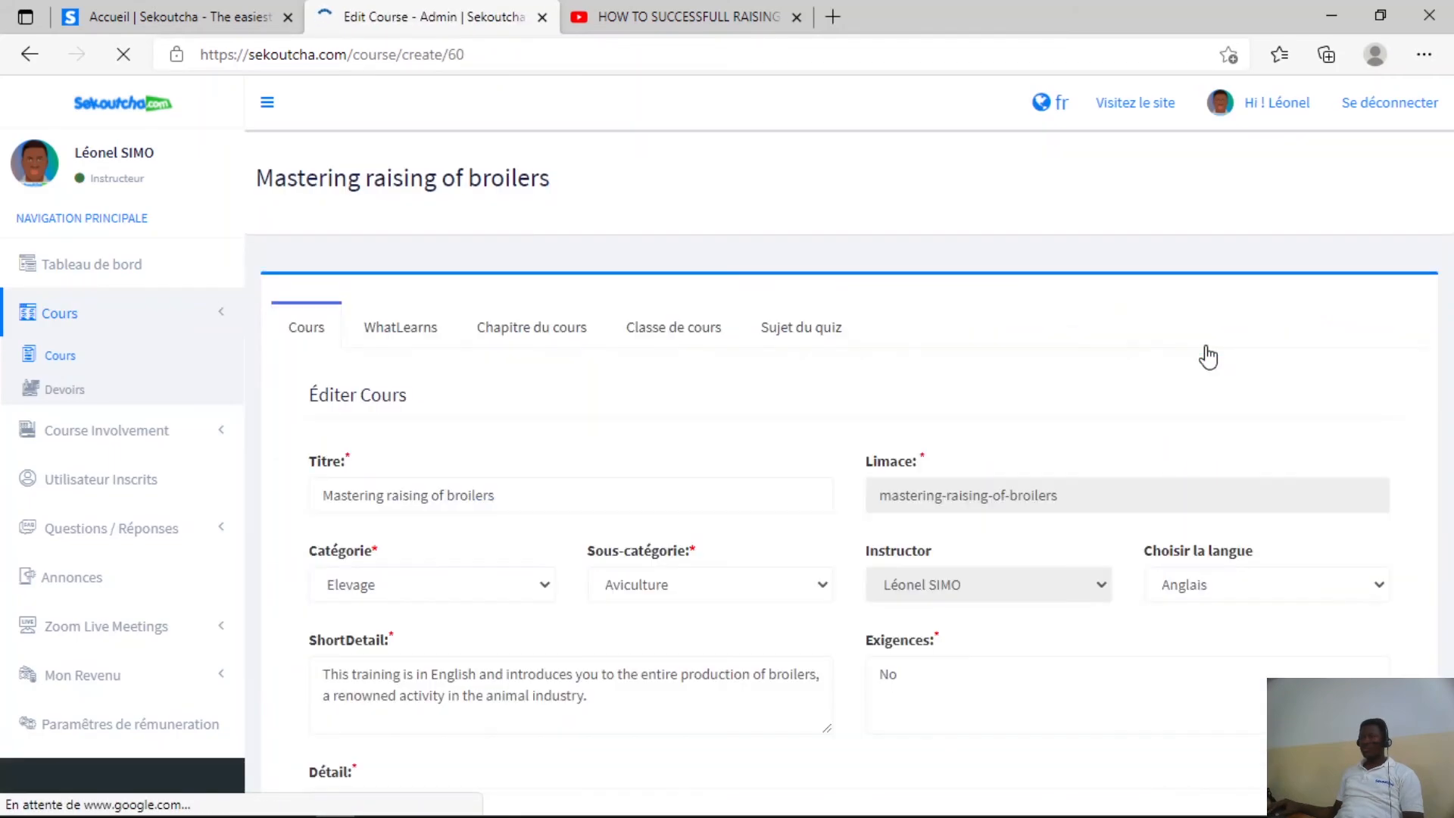
click(641, 329)
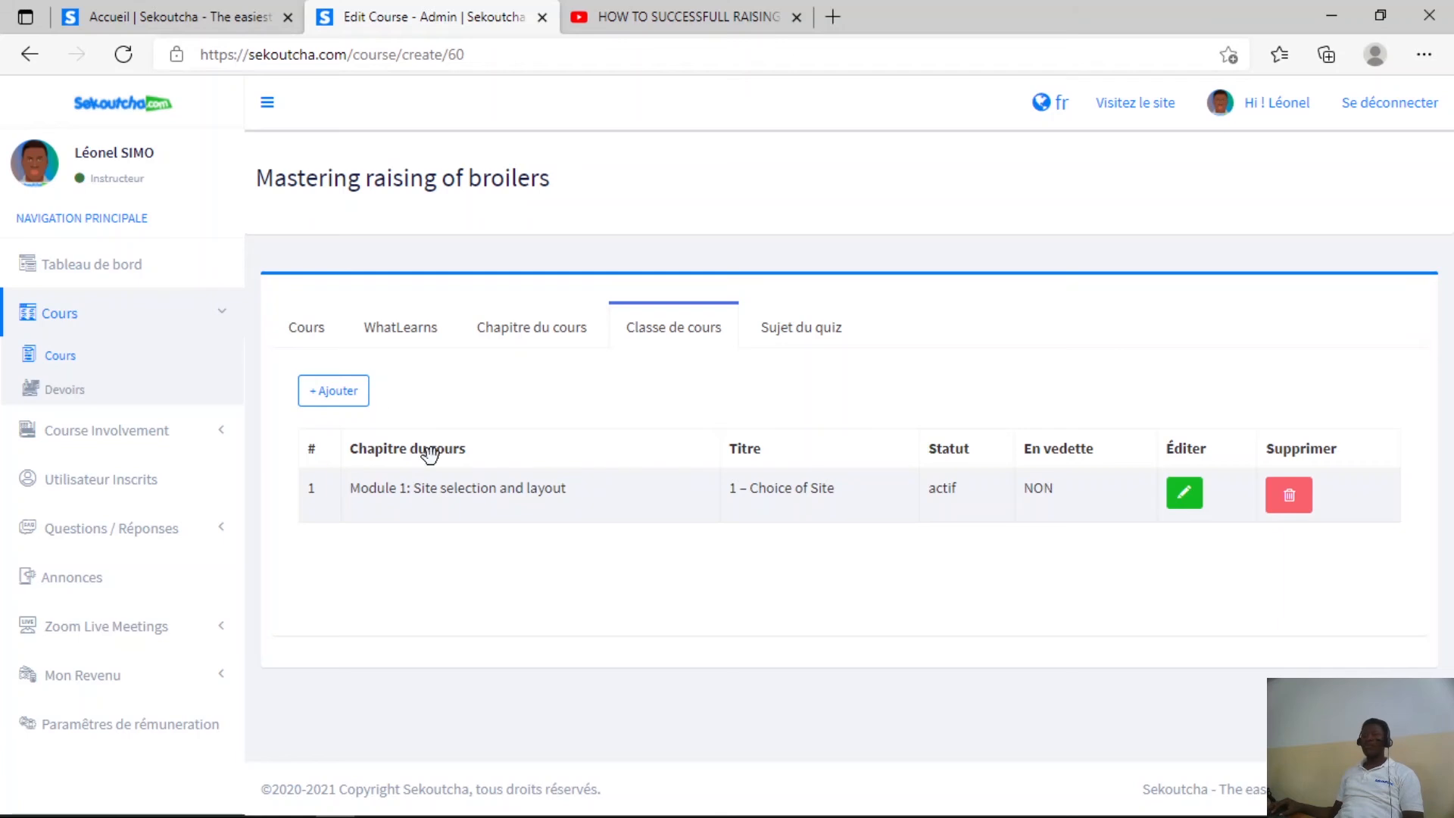
click(333, 391)
click(1001, 250)
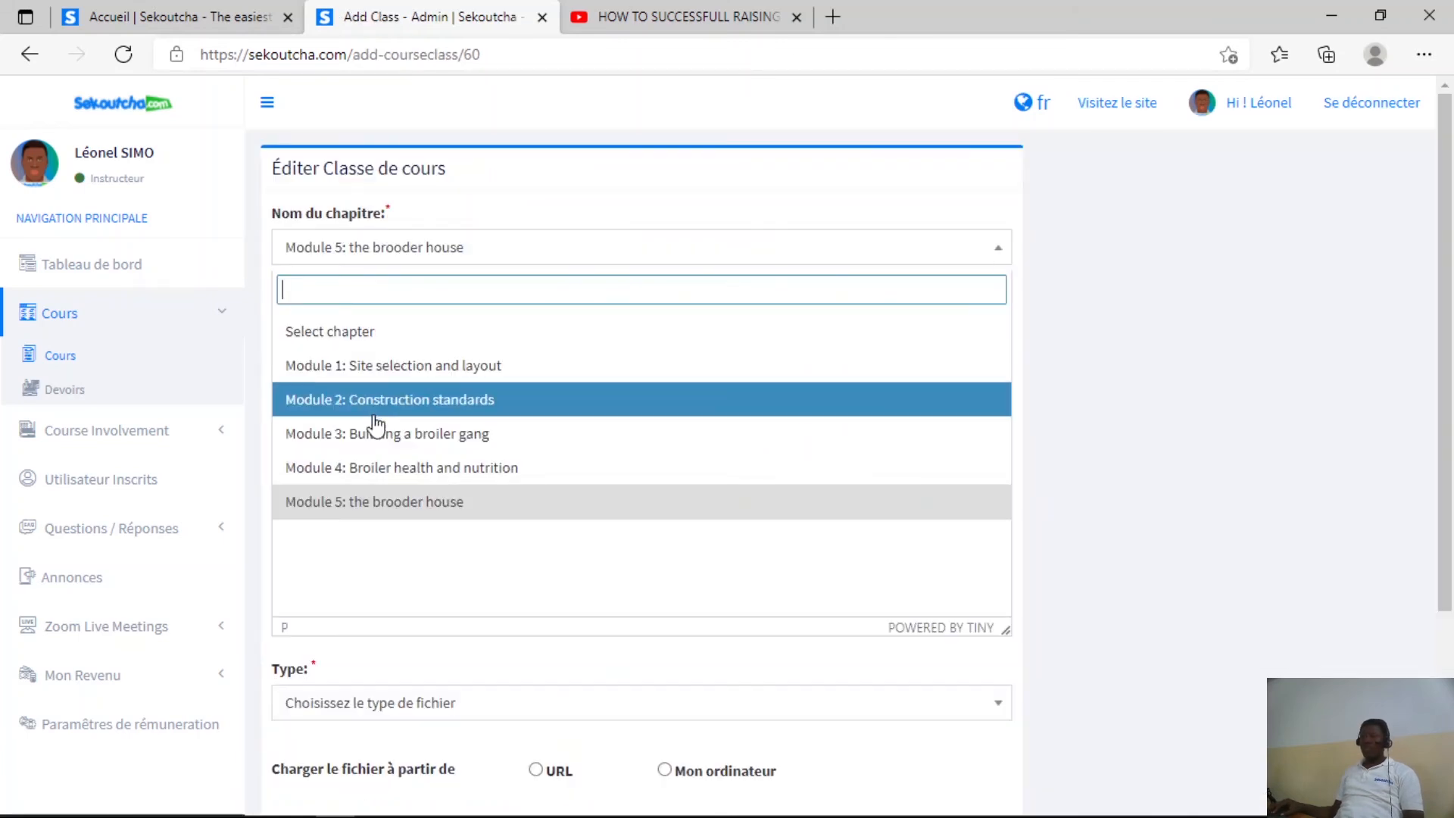
click(540, 424)
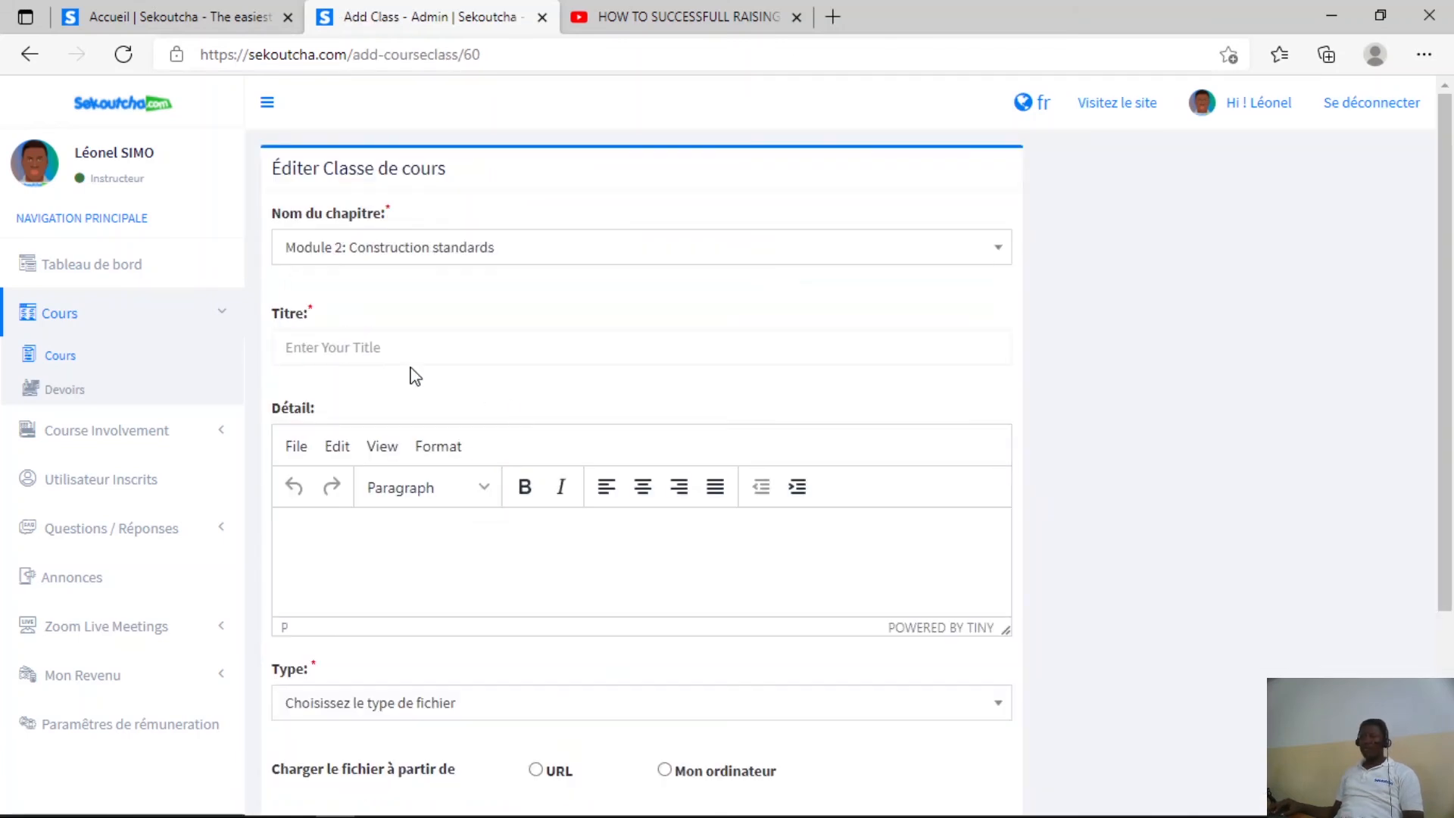
Title the class "1-Introduction", using the name of the first video file in the "Module II - BUILDING STANDARD" folder
click(100, 803)
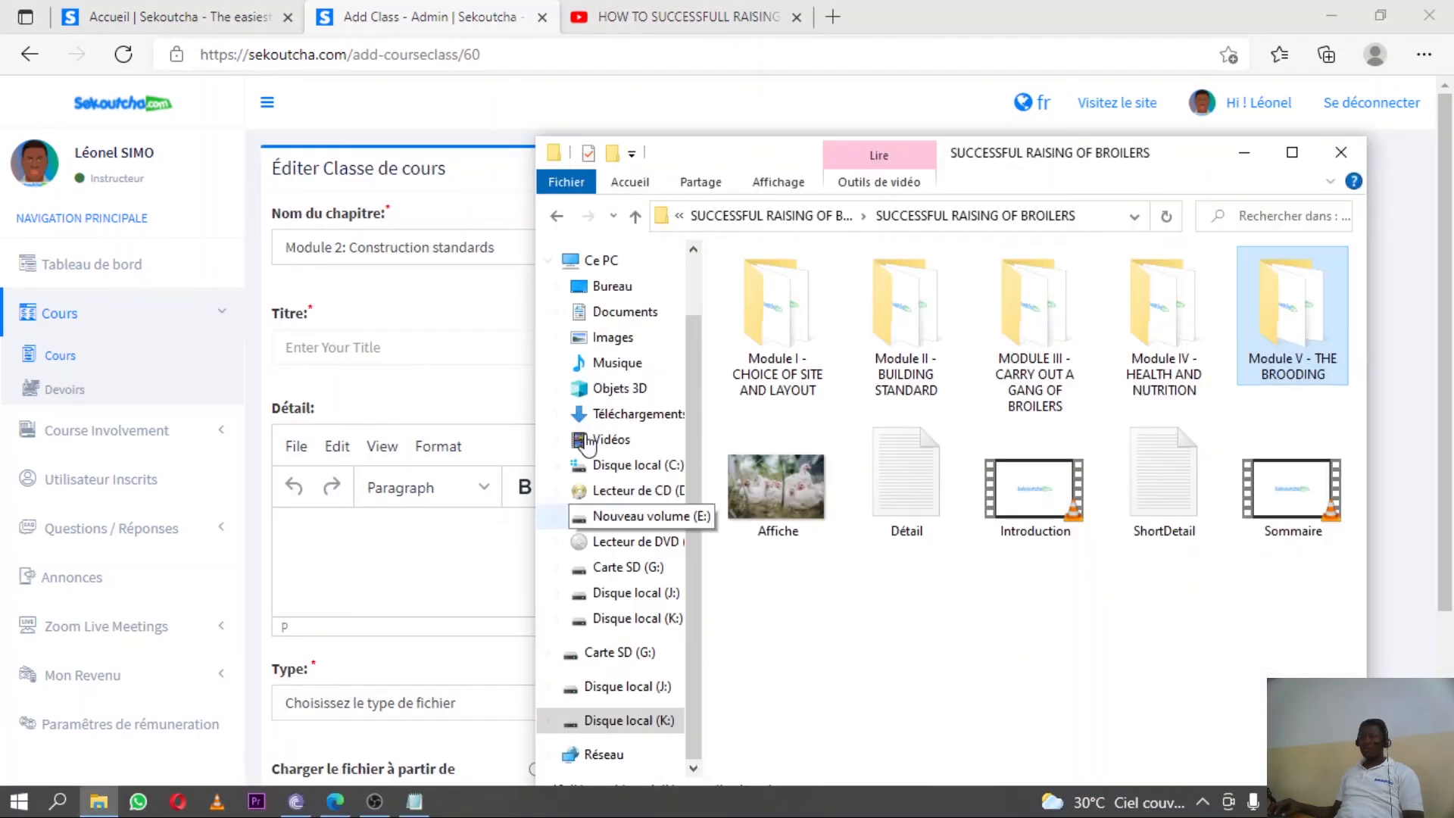
click(638, 218)
click(636, 217)
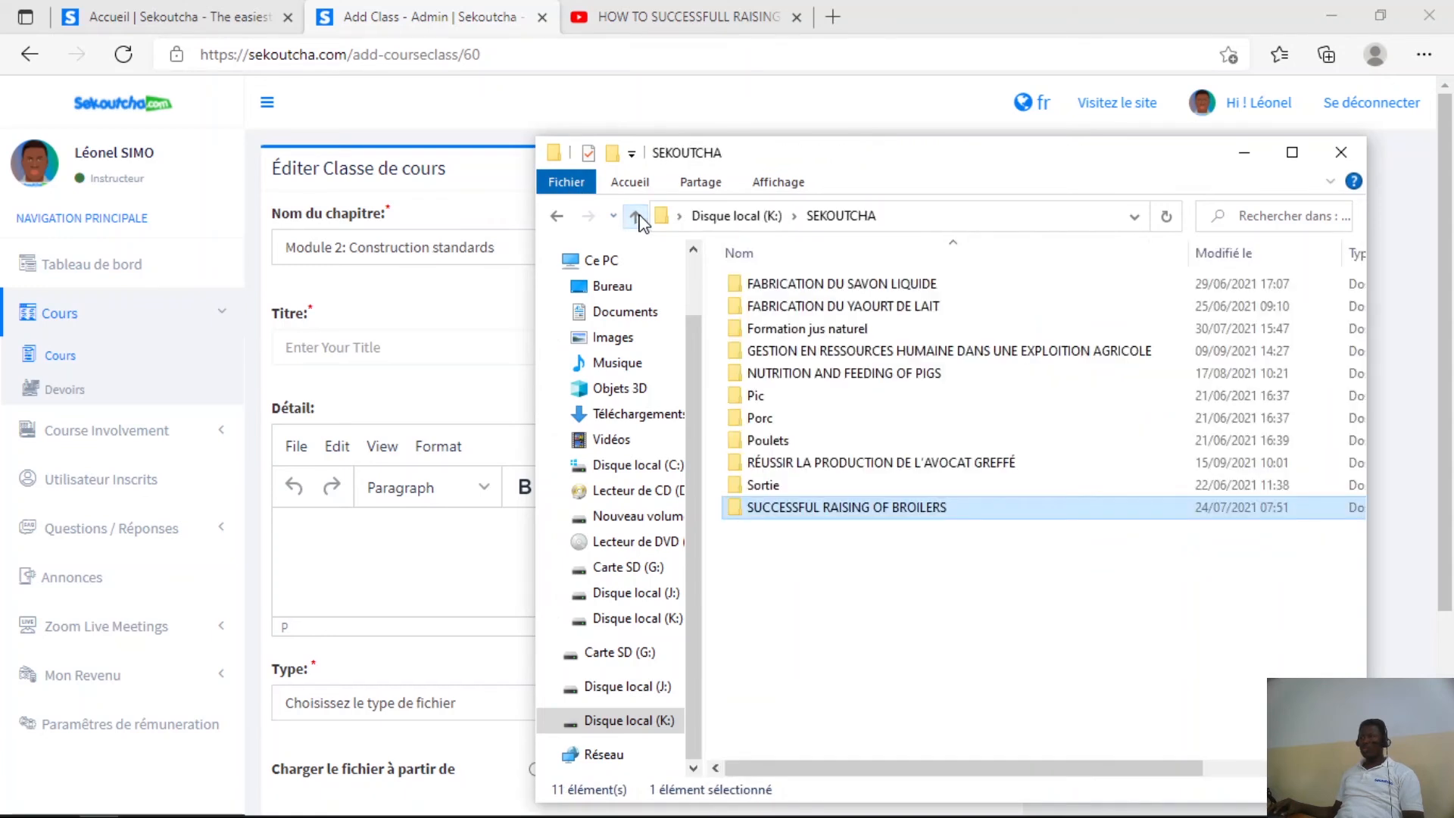
double_click(869, 515)
double_click(838, 287)
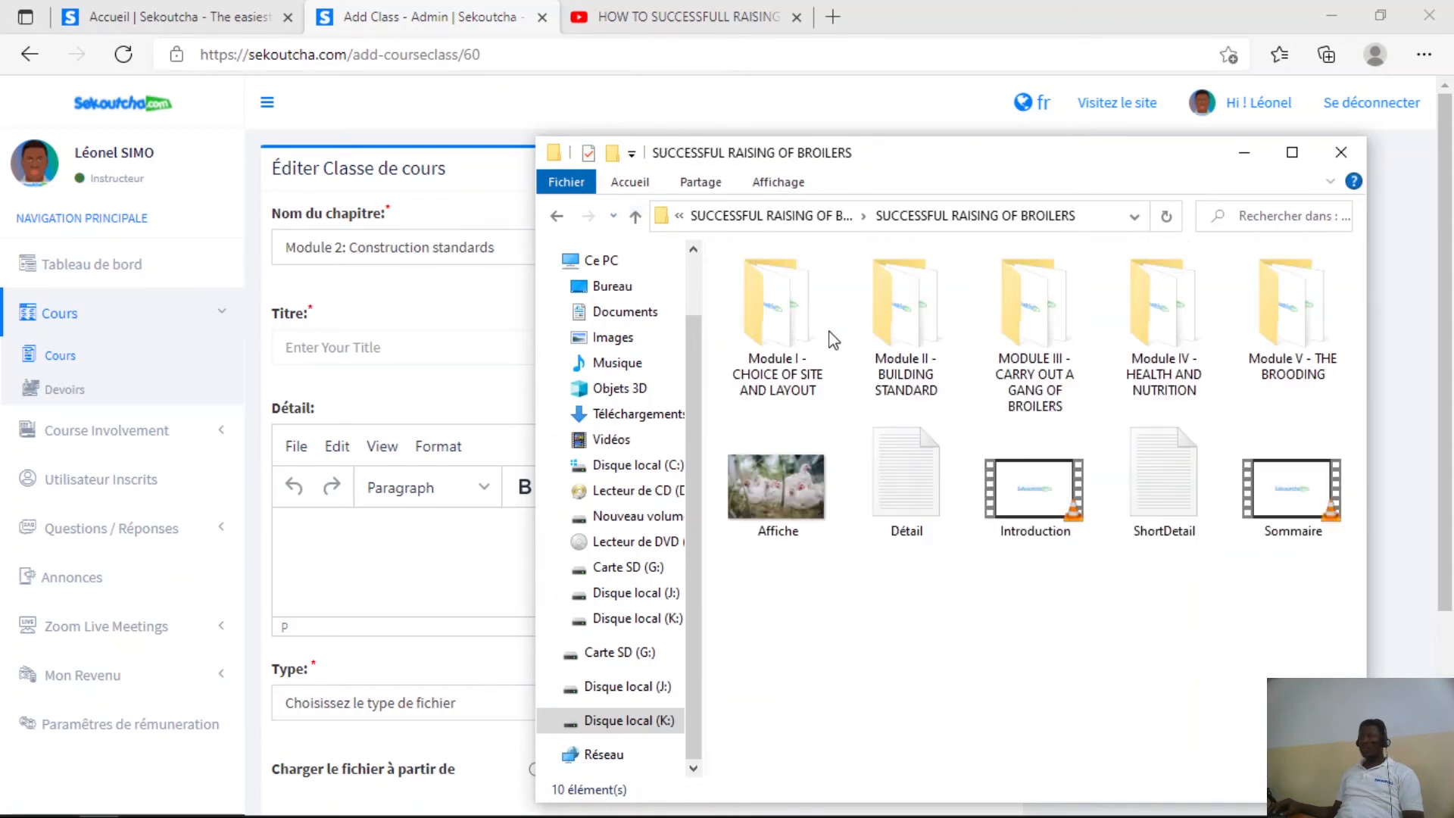
double_click(914, 322)
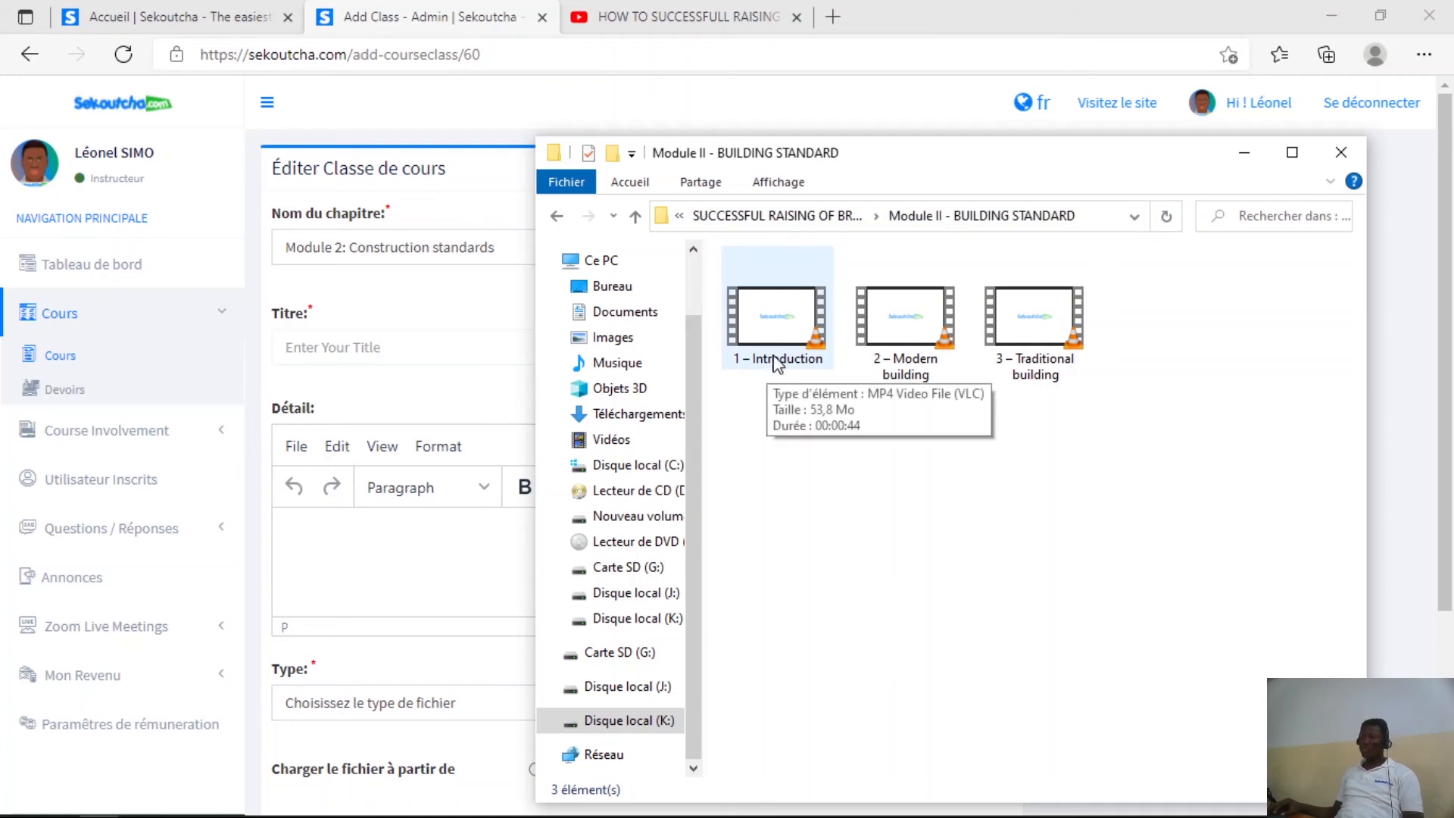
key(alt+Tab)
click(466, 351)
text(1-)
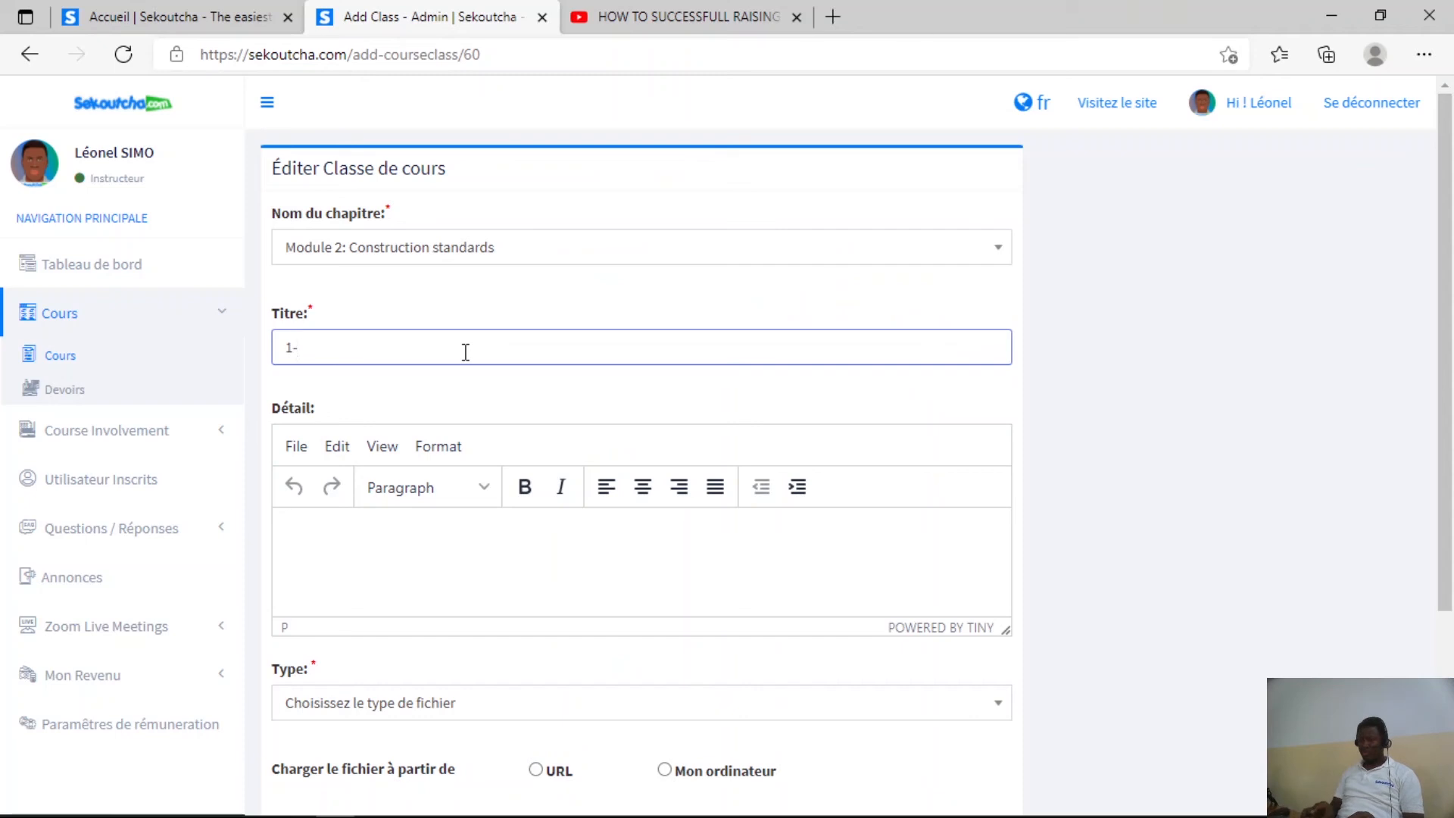
text(Introduction)
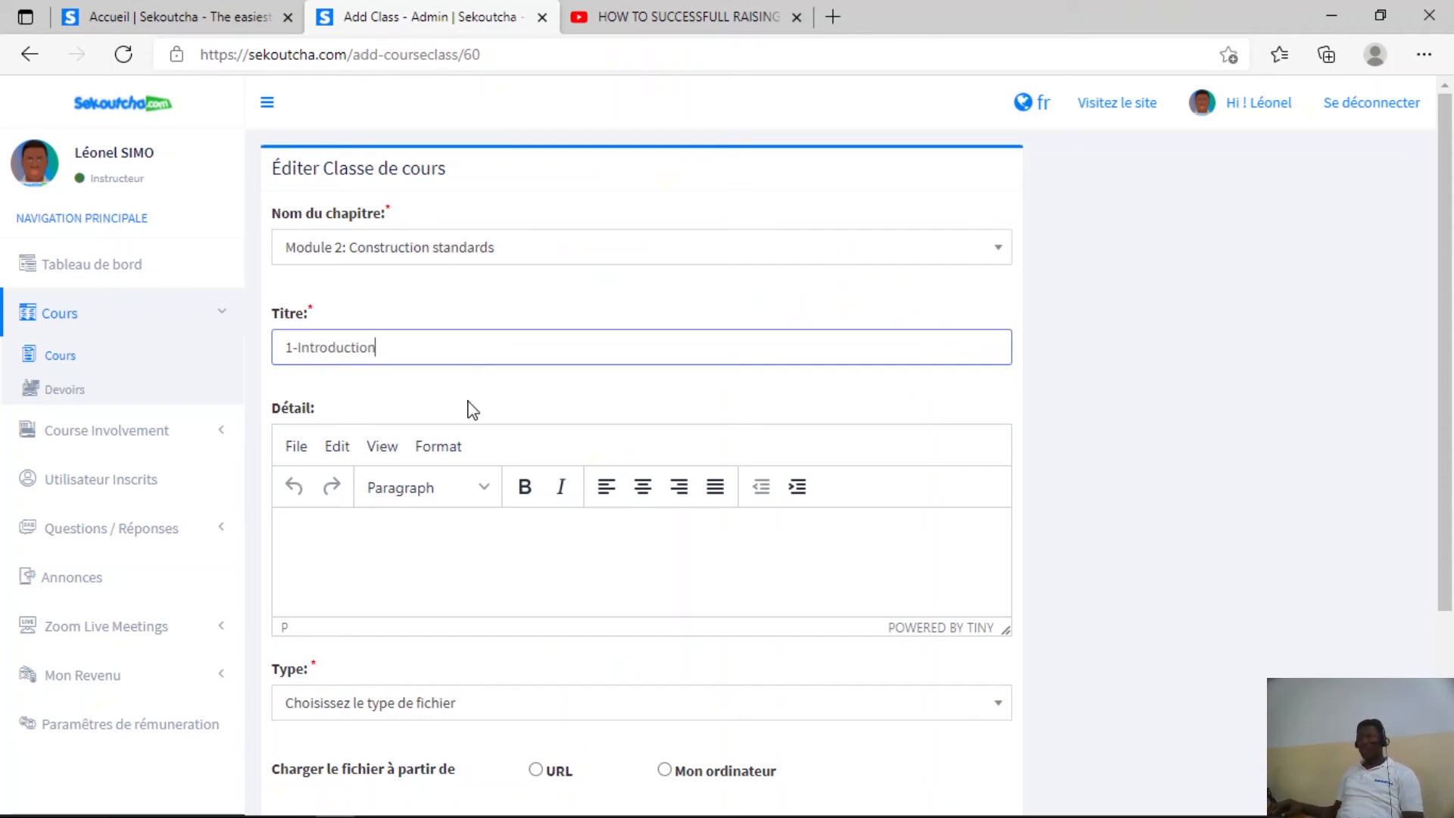
Set the class type to Vidéo and choose to load its file from the computer
scroll(412, 515, down, 3)
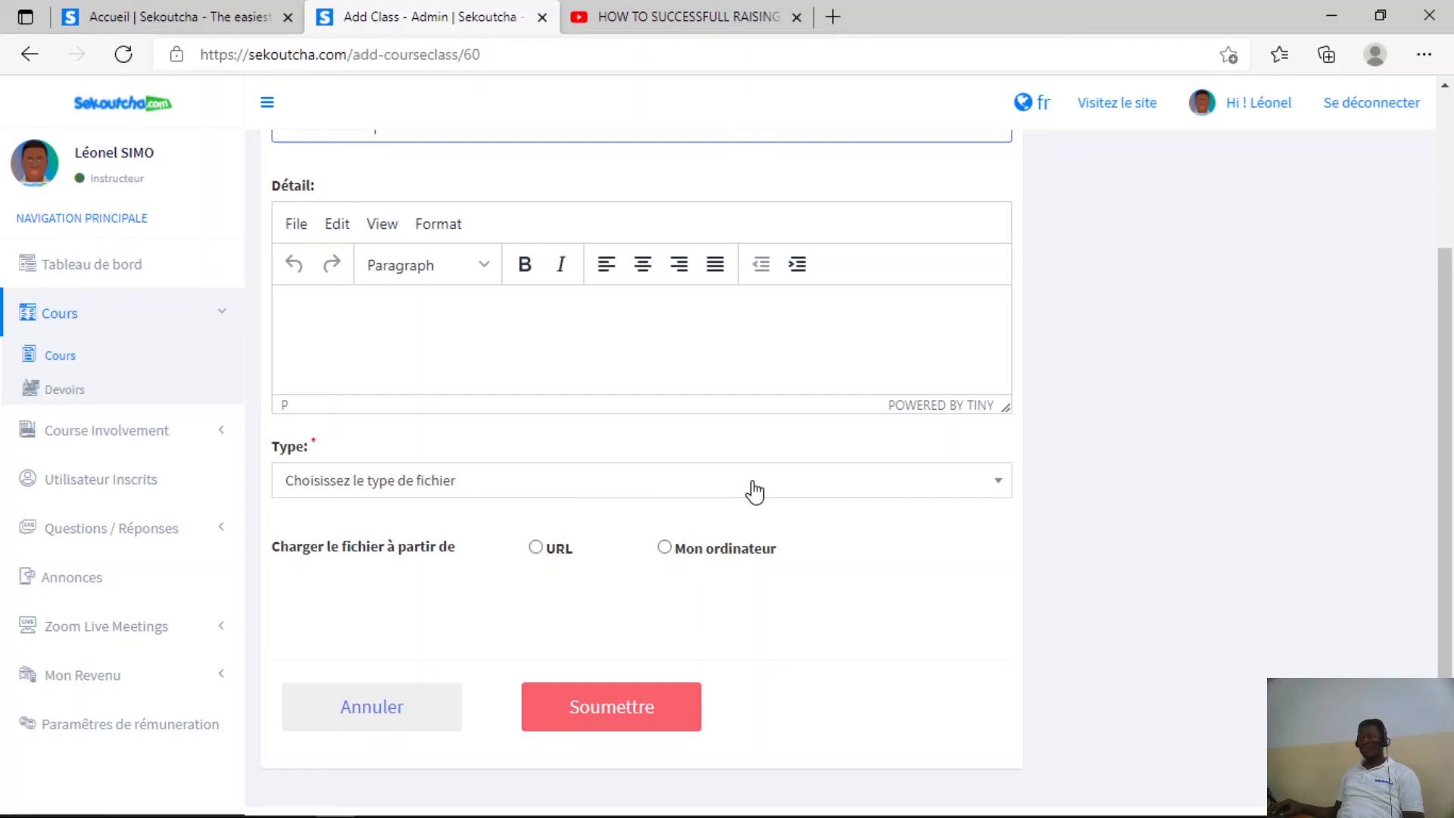
click(755, 492)
click(328, 598)
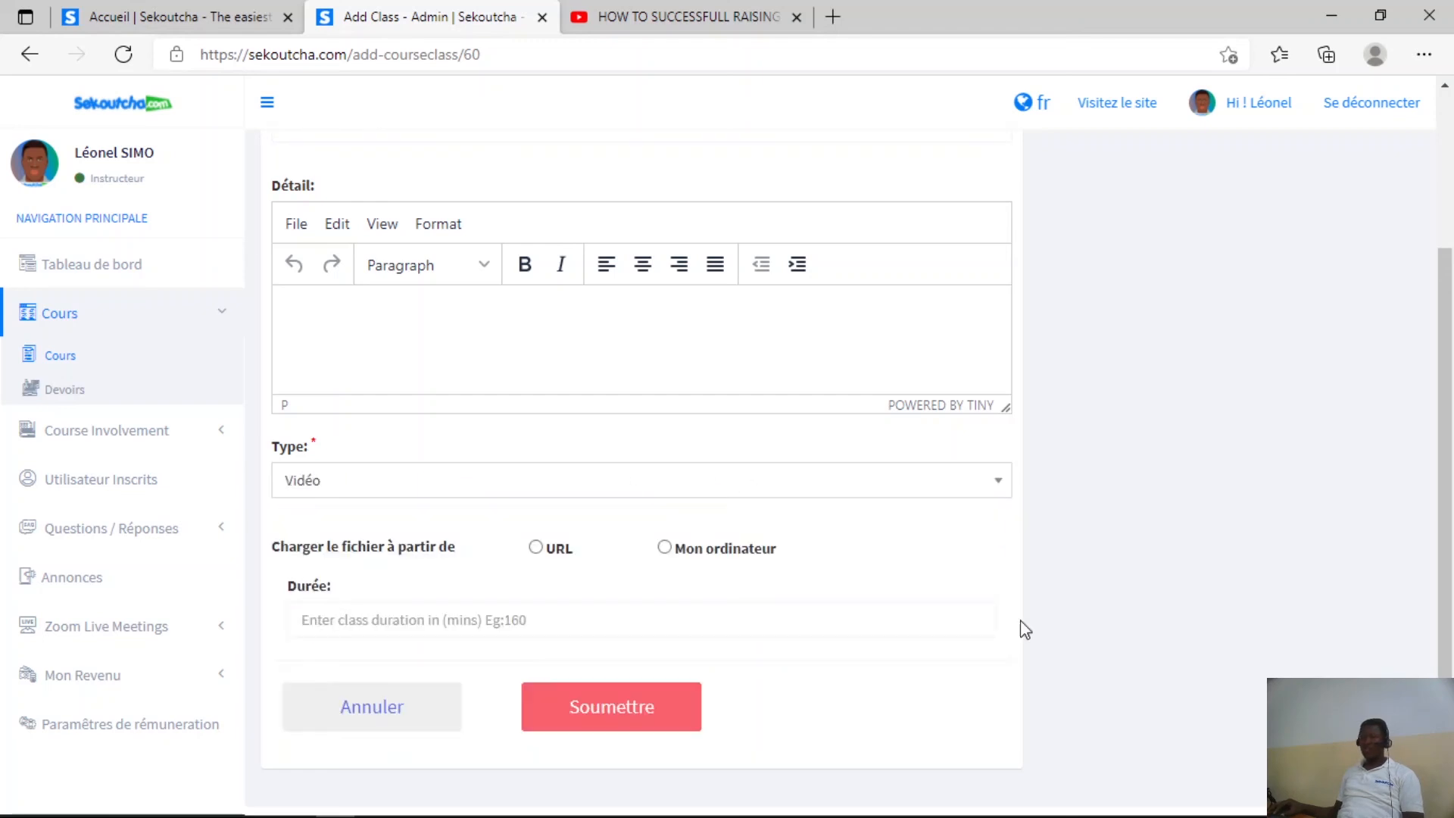
click(664, 548)
Set the class duration to 00:44 and try to submit the form
click(373, 669)
text(00:44)
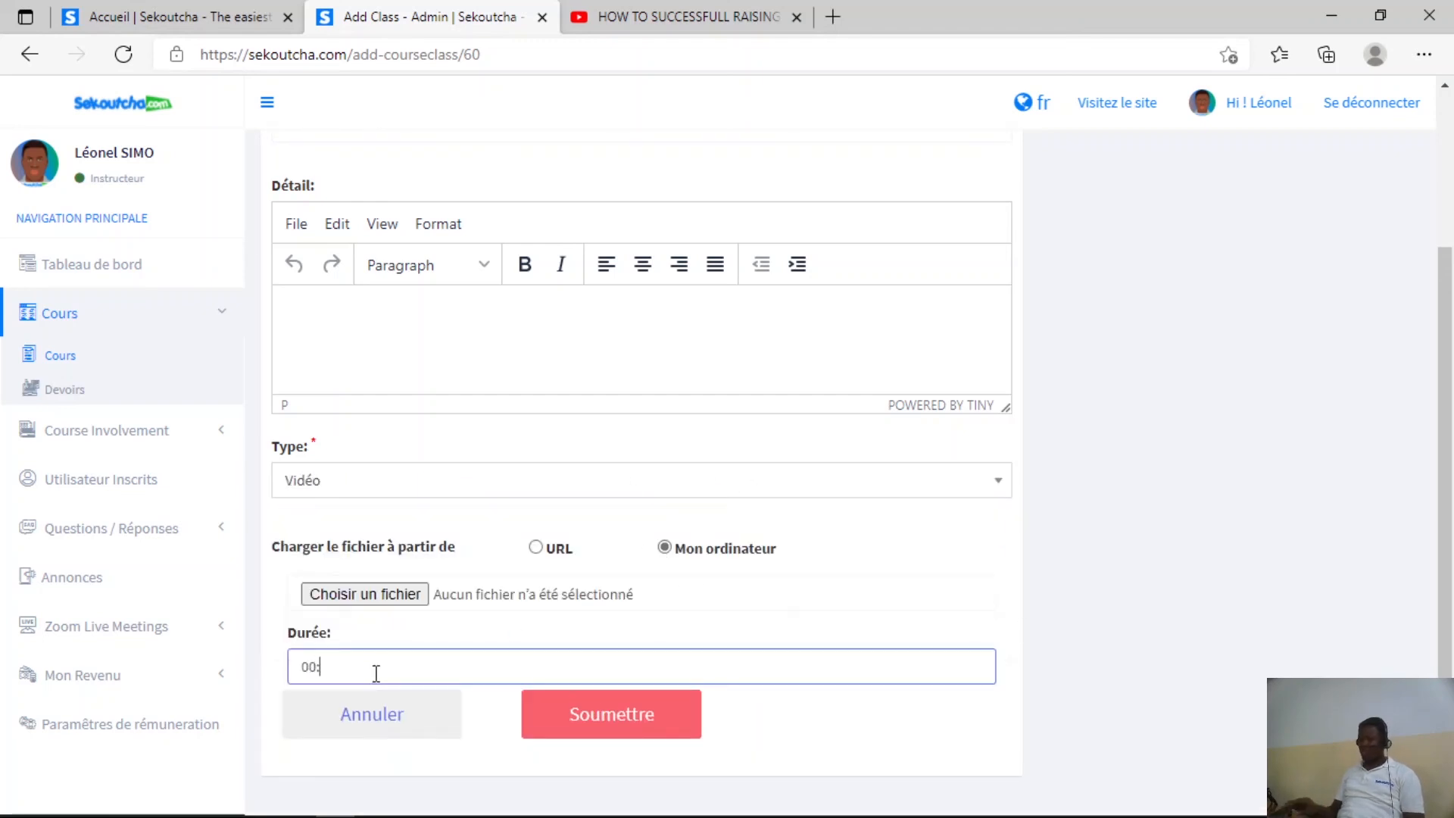
click(652, 719)
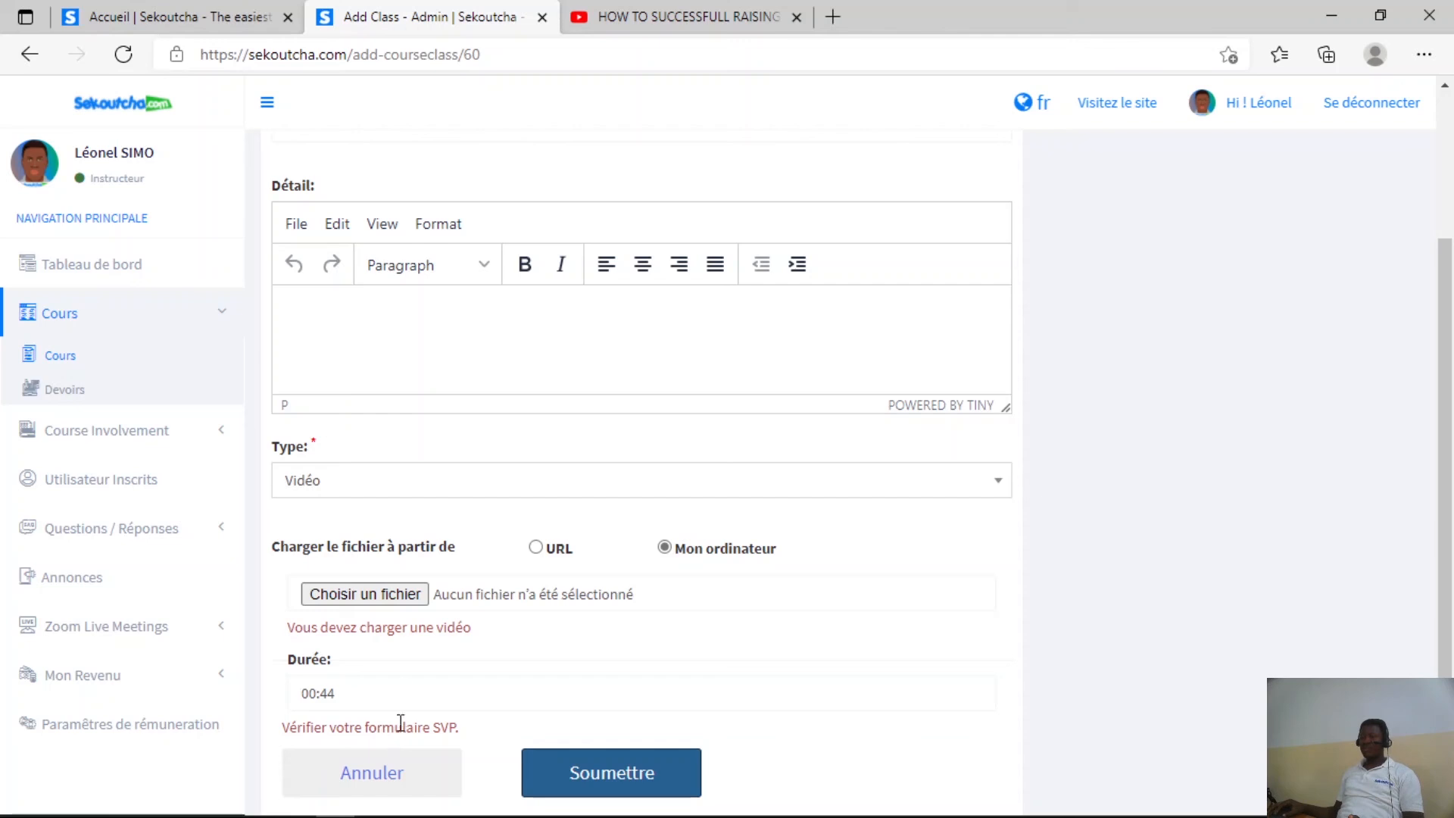
Attach the video "1 – Introduction" from the "Module II - BUILDING STANDARD" folder to the class
click(493, 604)
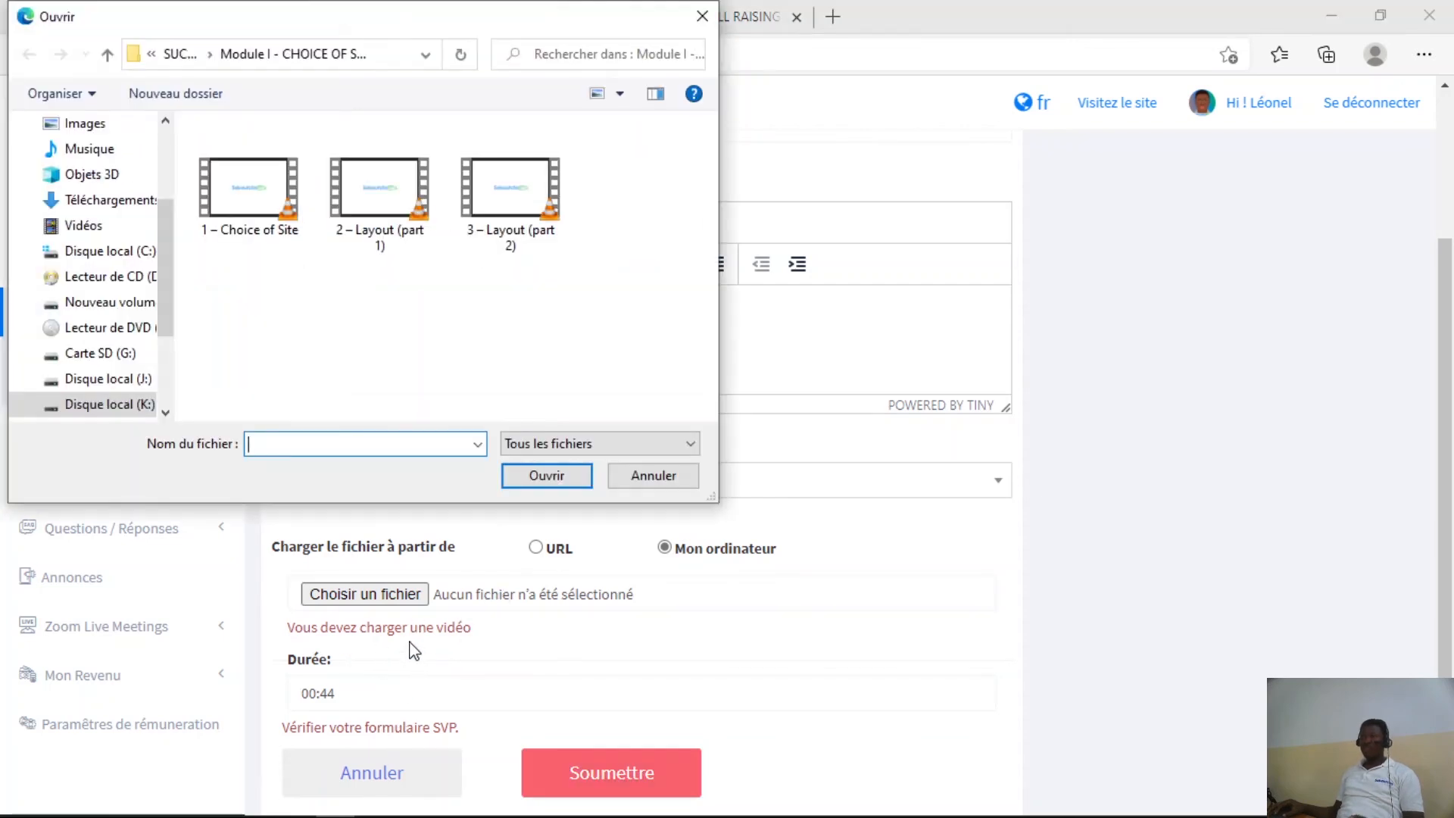
click(107, 54)
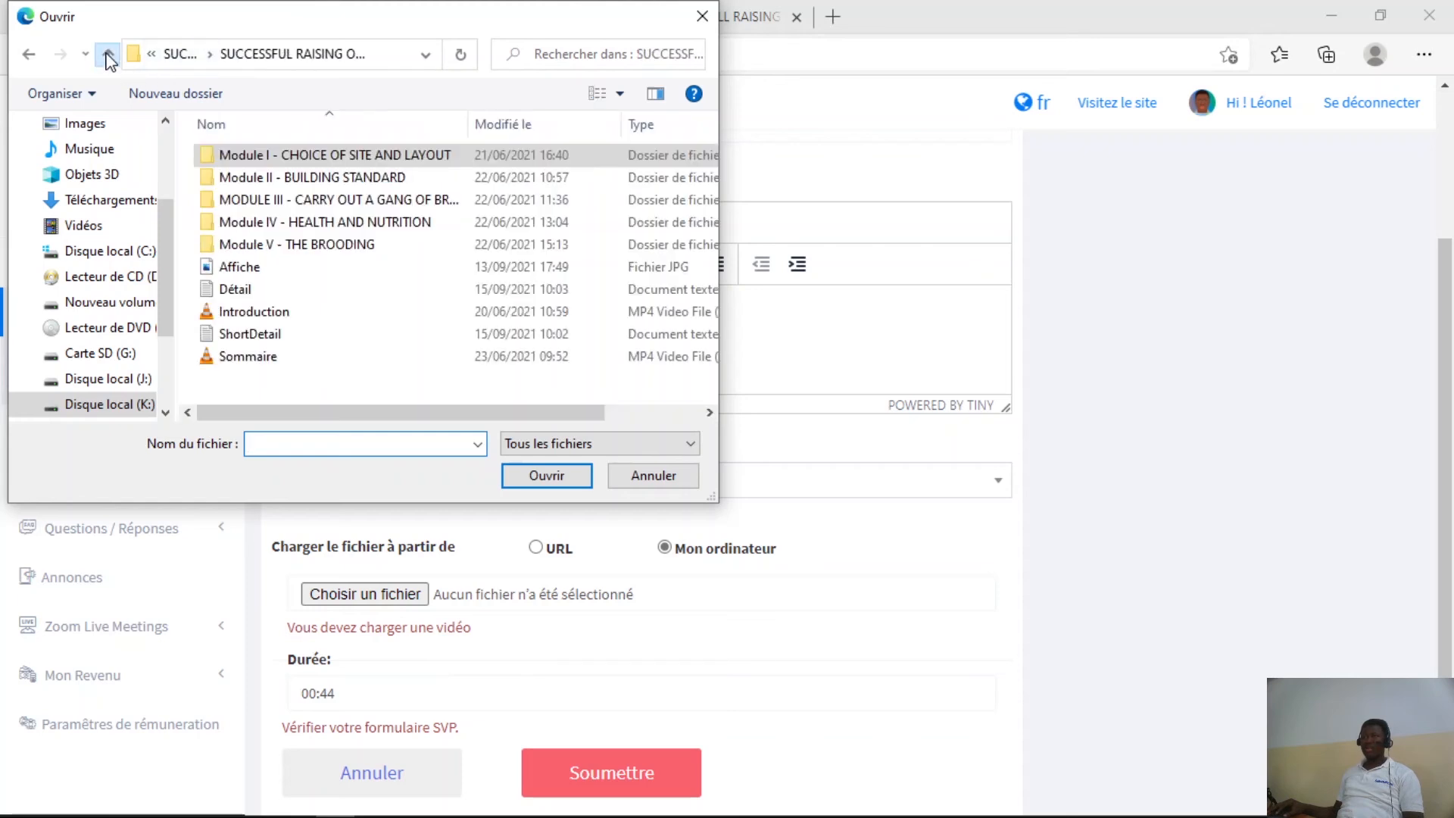
double_click(297, 175)
click(250, 209)
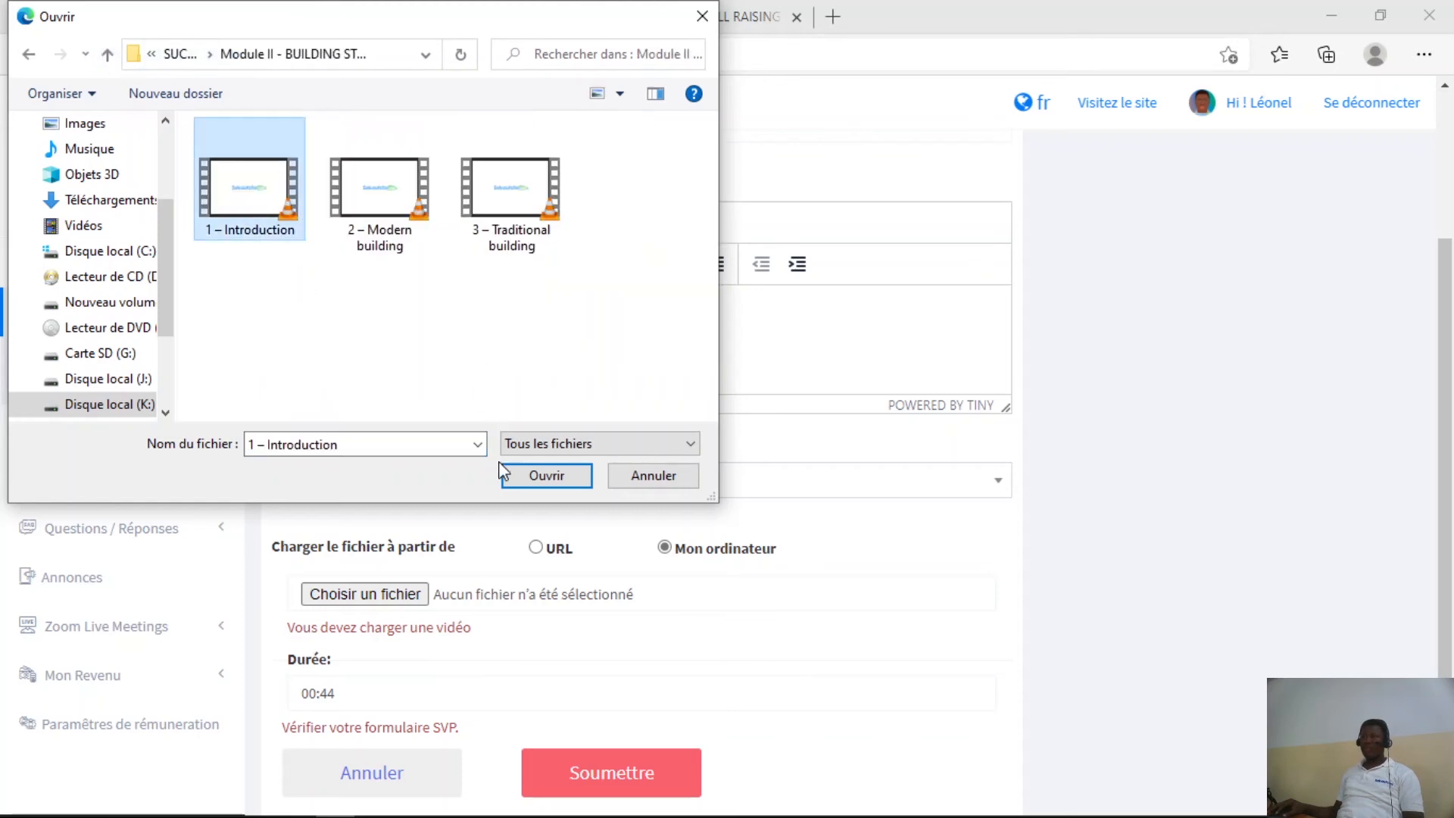
click(530, 477)
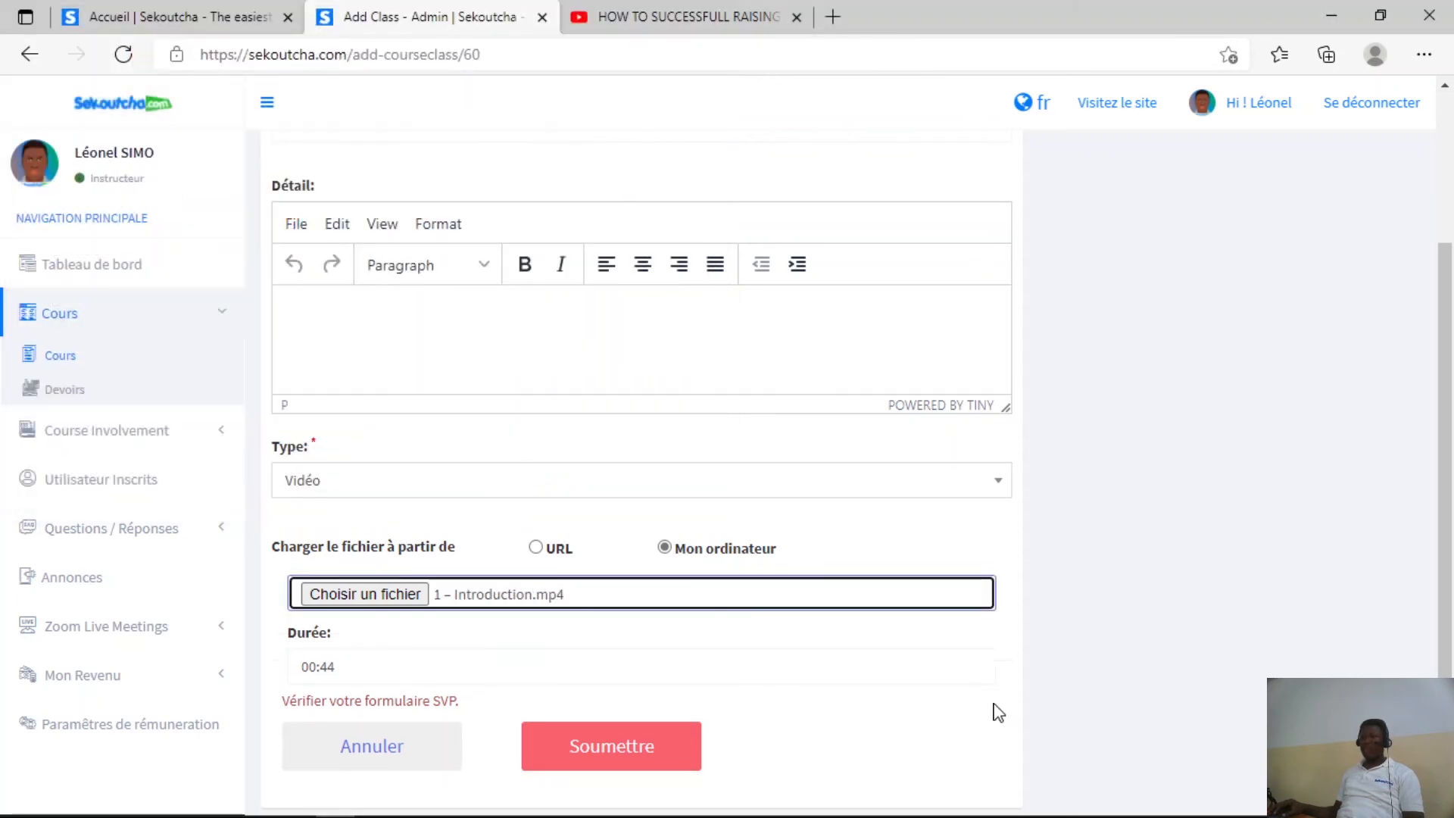
Review the completed "1-Introduction" class form and submit it
scroll(1041, 595, up, 3)
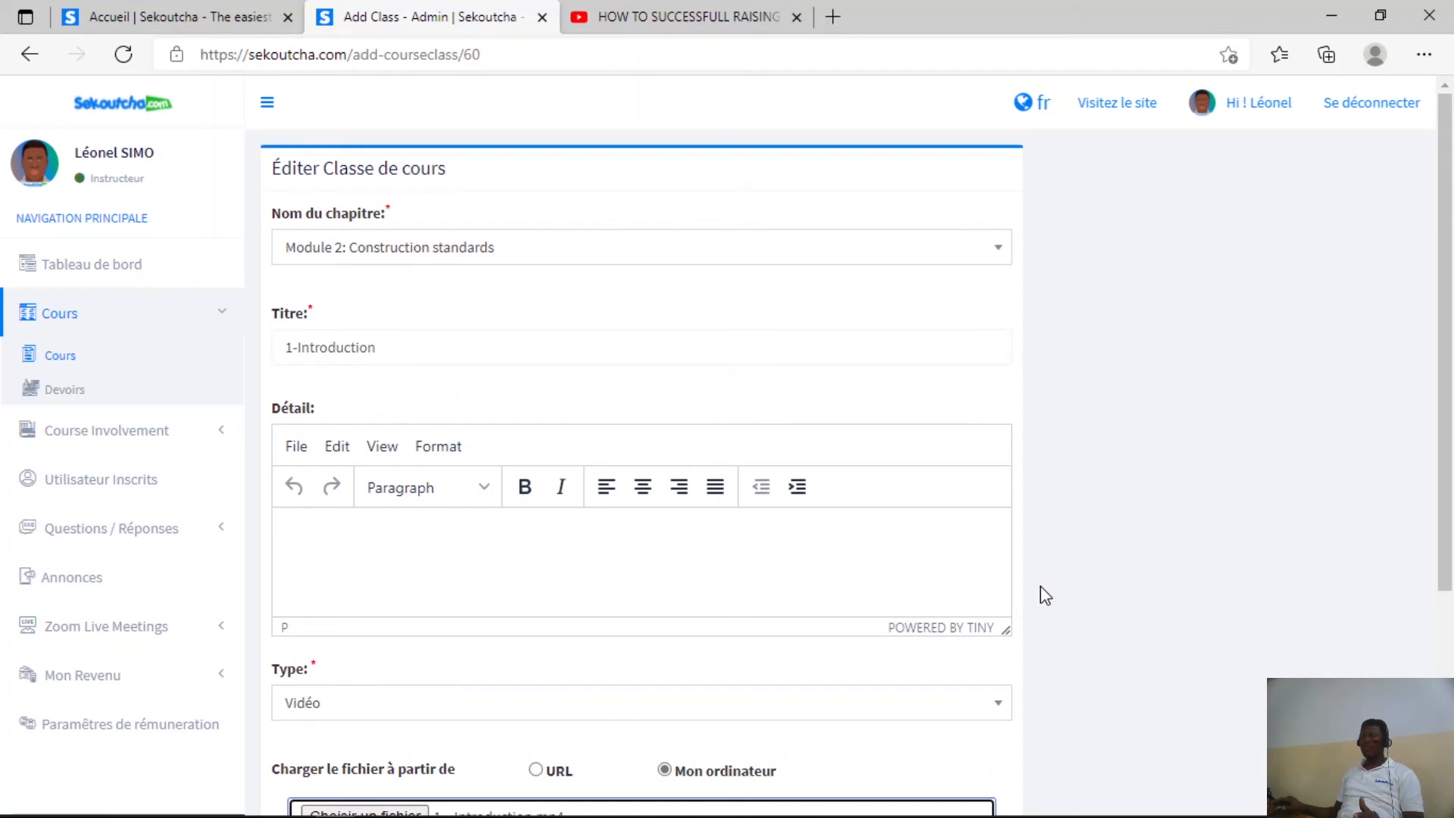
scroll(1048, 574, down, 3)
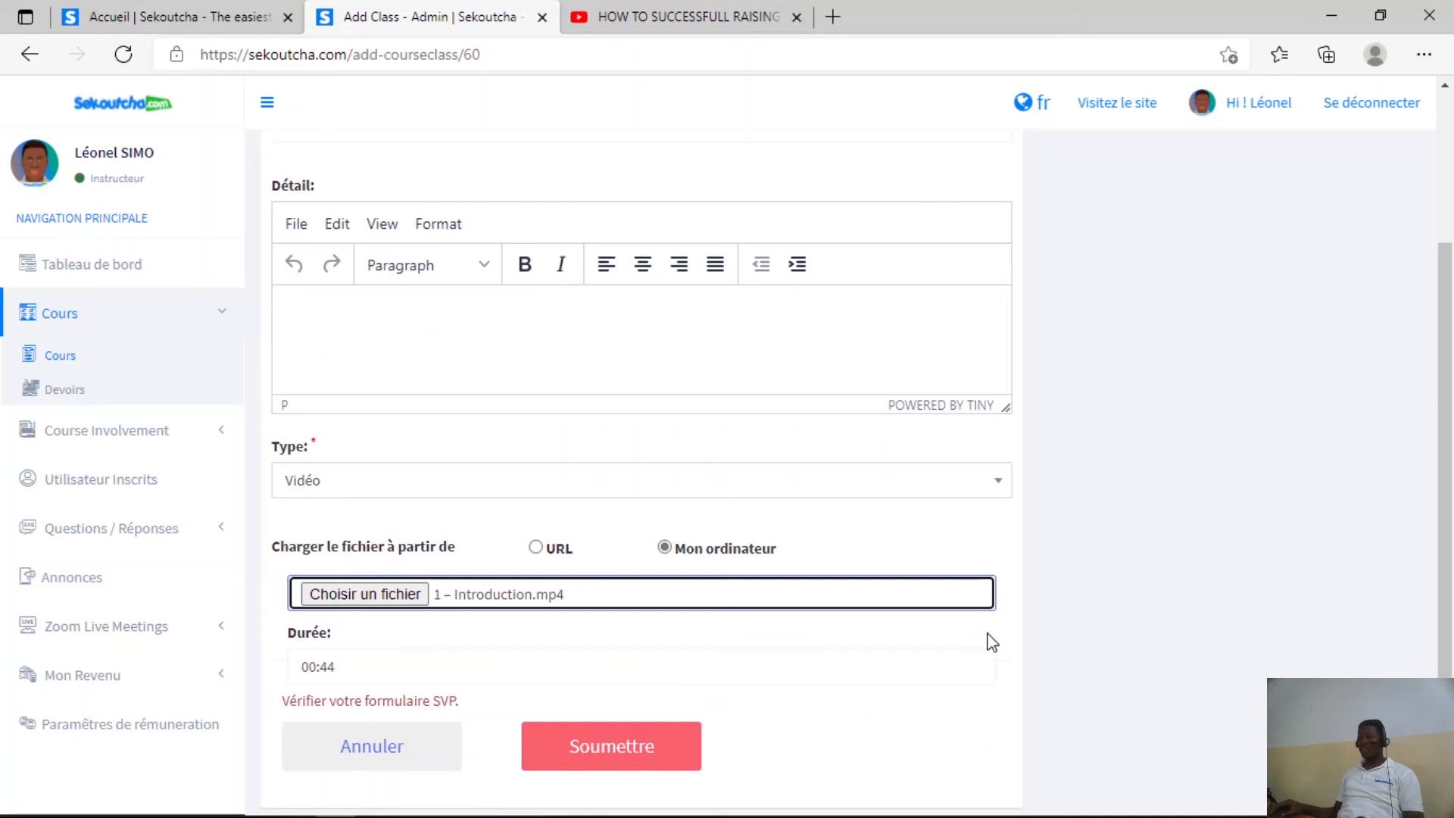
click(643, 748)
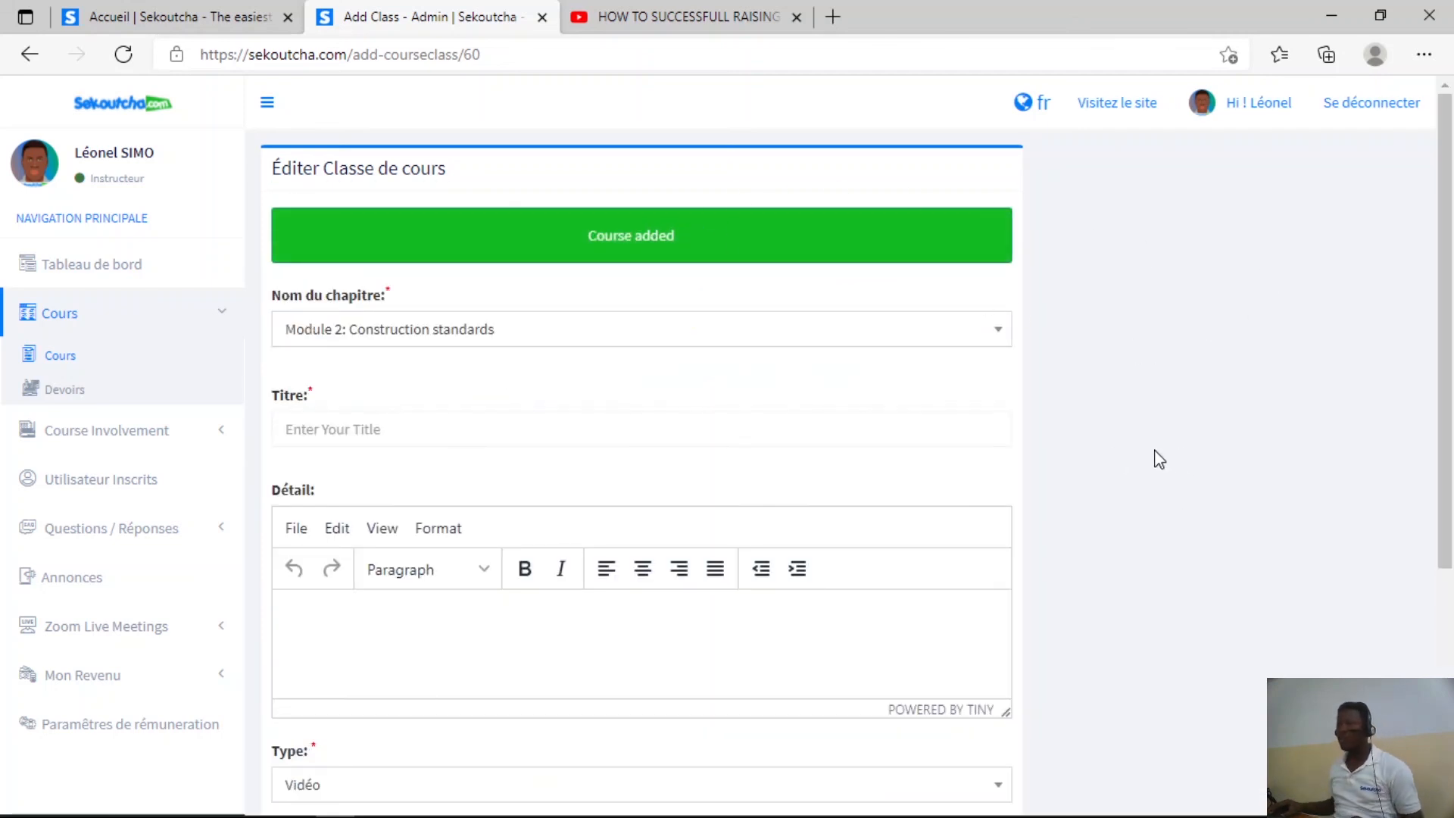
Examine the blank class form and the file types it offers, leaving the type as Vidéo
scroll(1191, 449, down, 5)
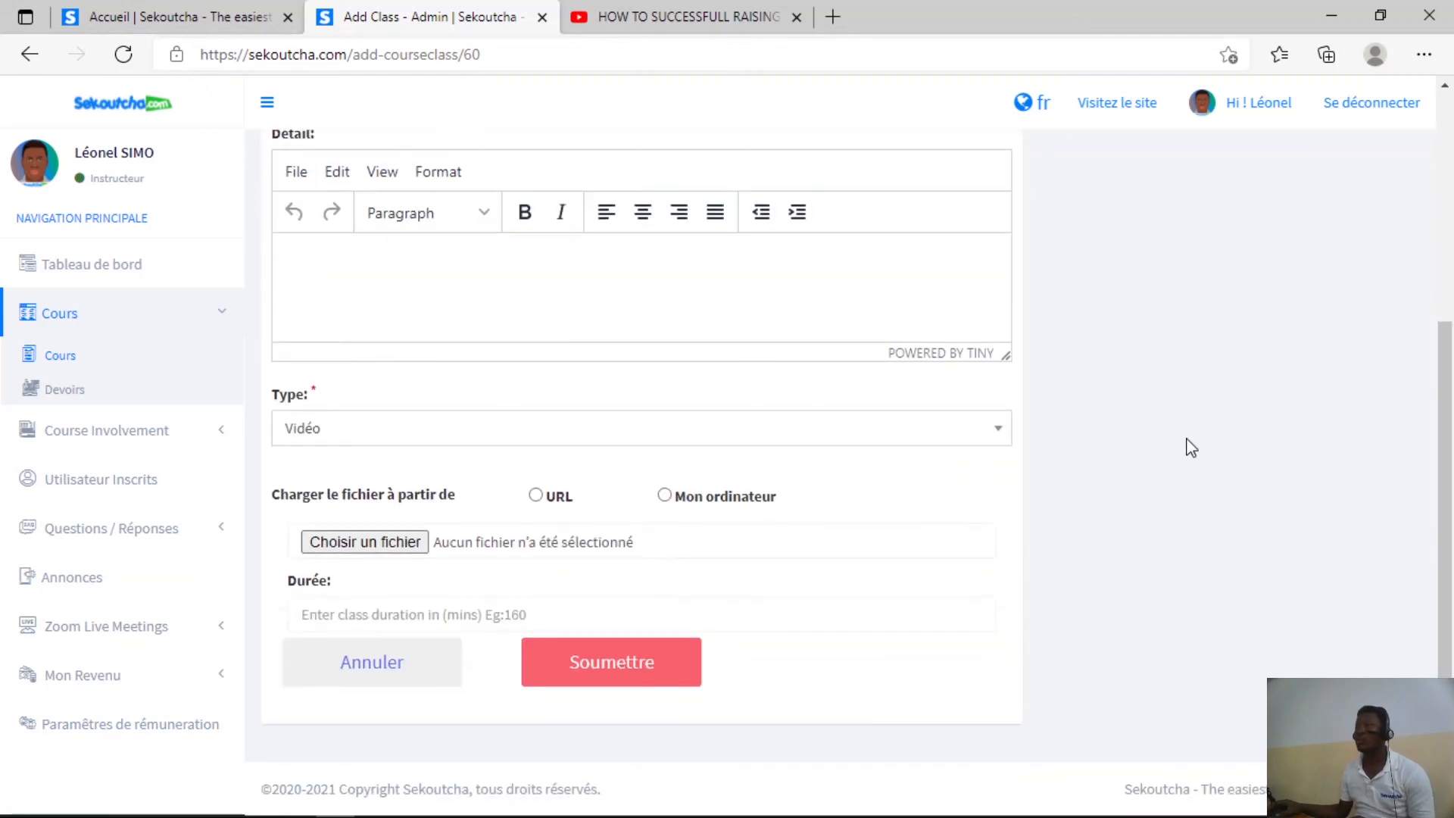
scroll(1191, 449, up, 5)
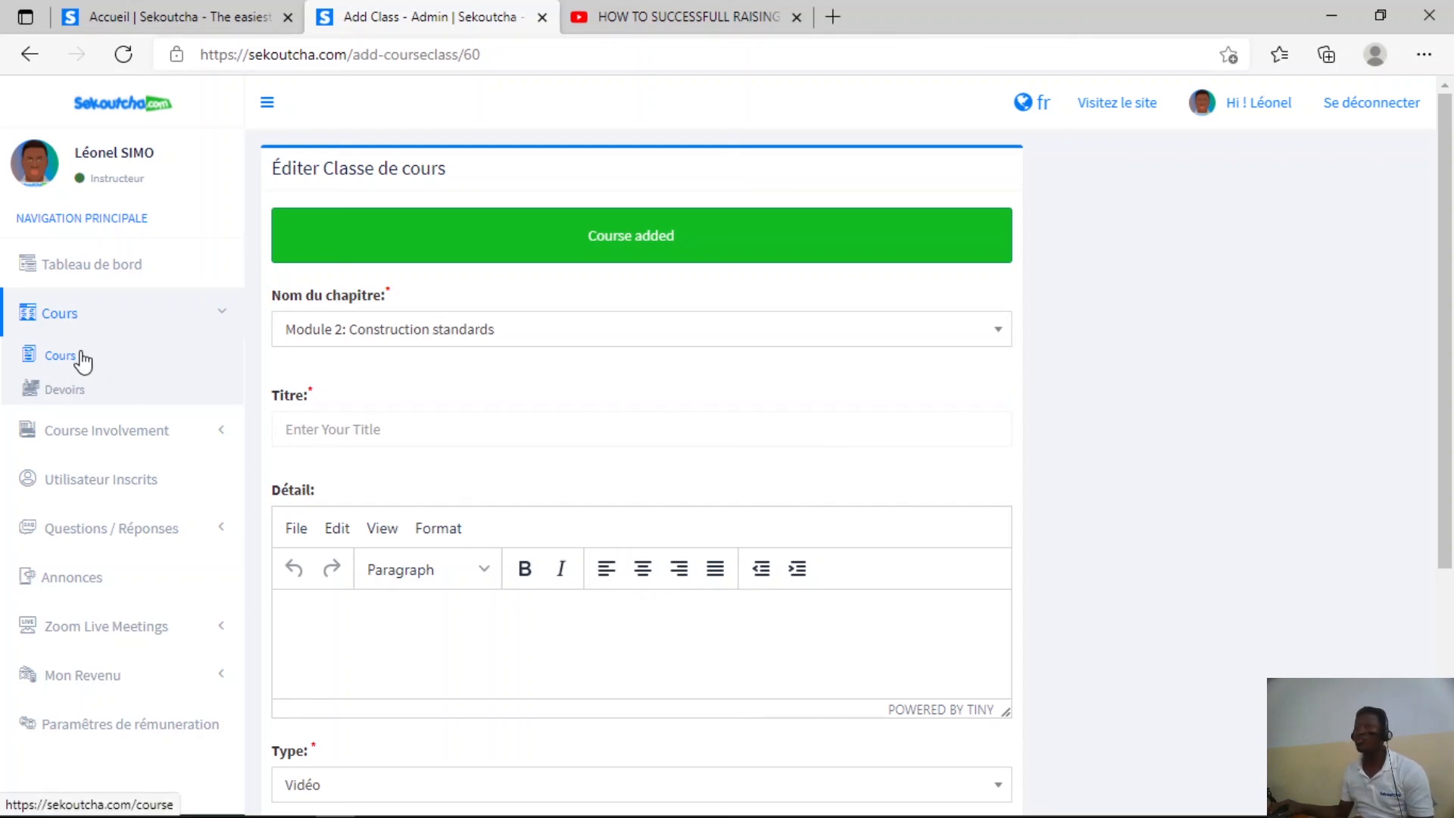
scroll(1151, 475, down, 5)
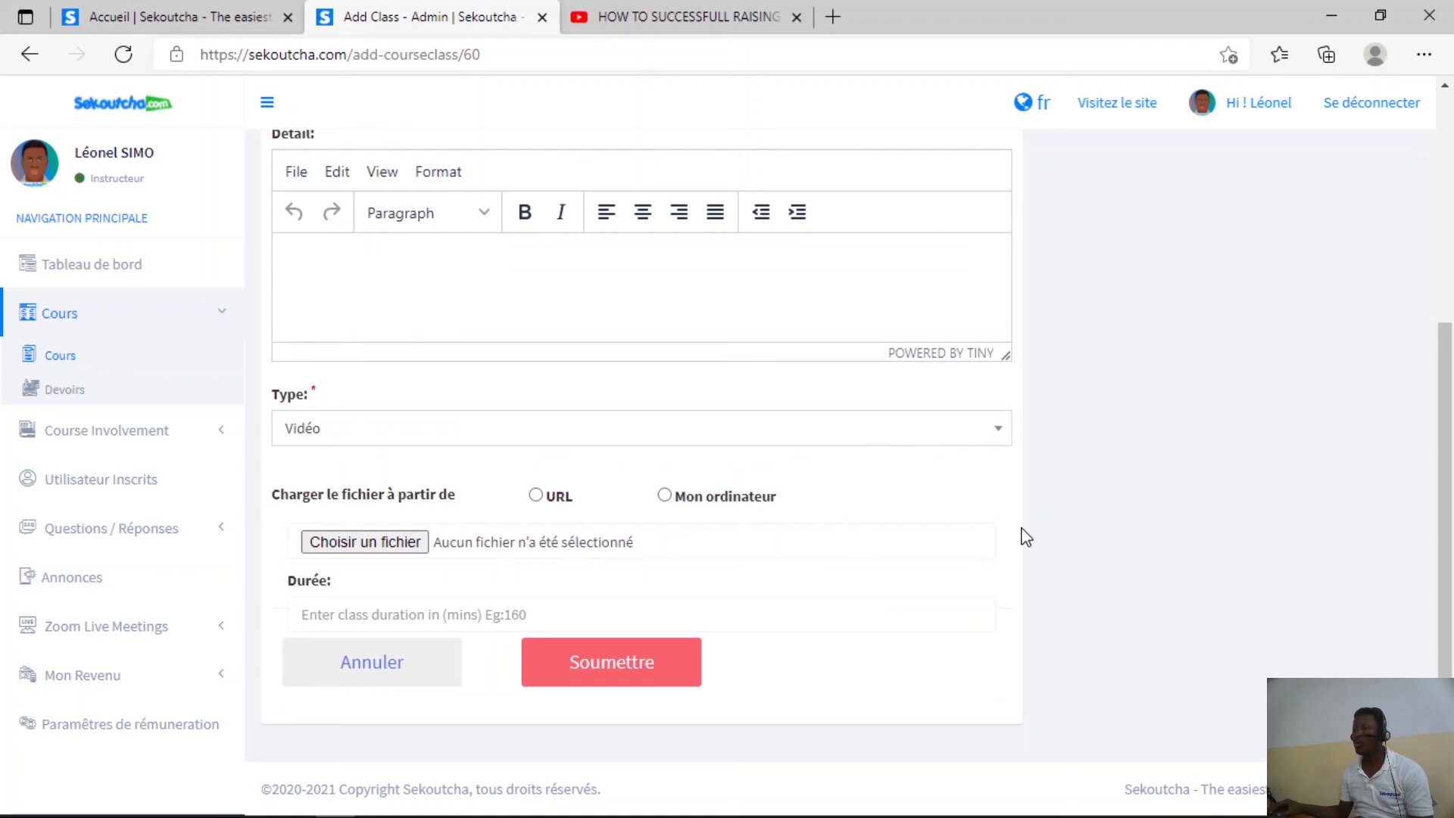
click(998, 429)
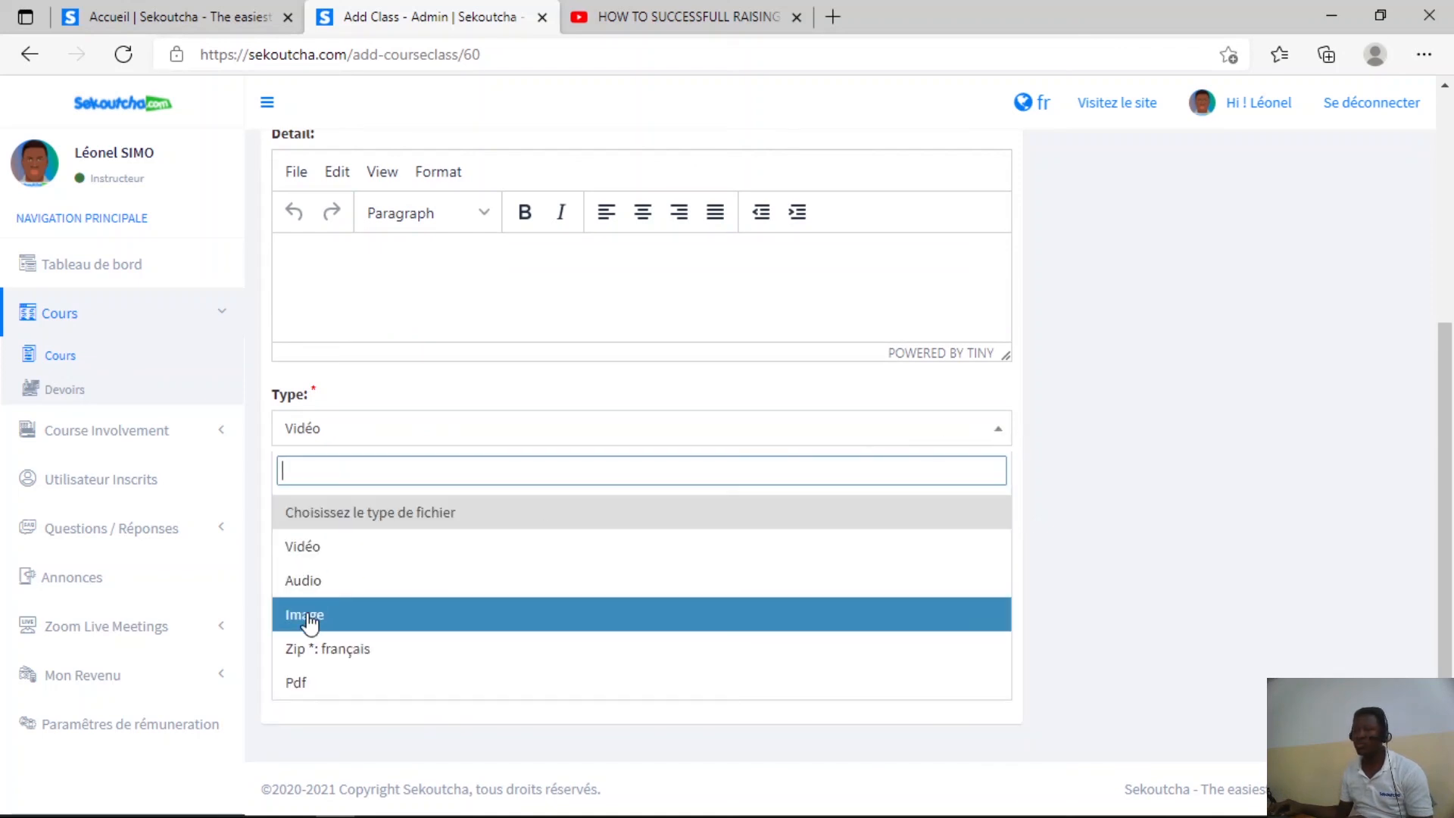
click(1172, 519)
scroll(1175, 518, up, 5)
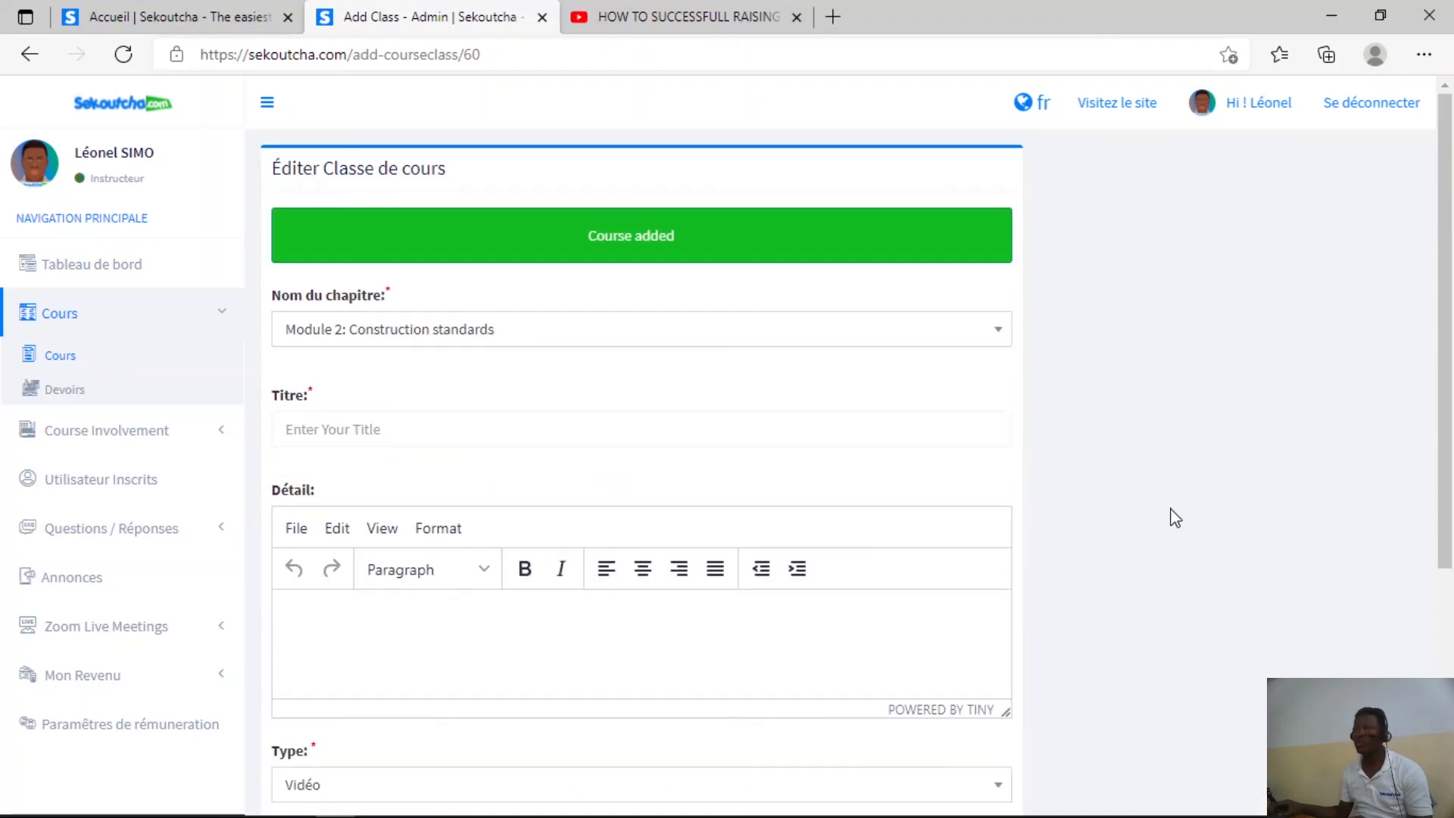
Examine the chapters and course classes of the existing course "Maîtriser l'élevage des poulets de chair", and return to the course list
click(84, 356)
click(559, 330)
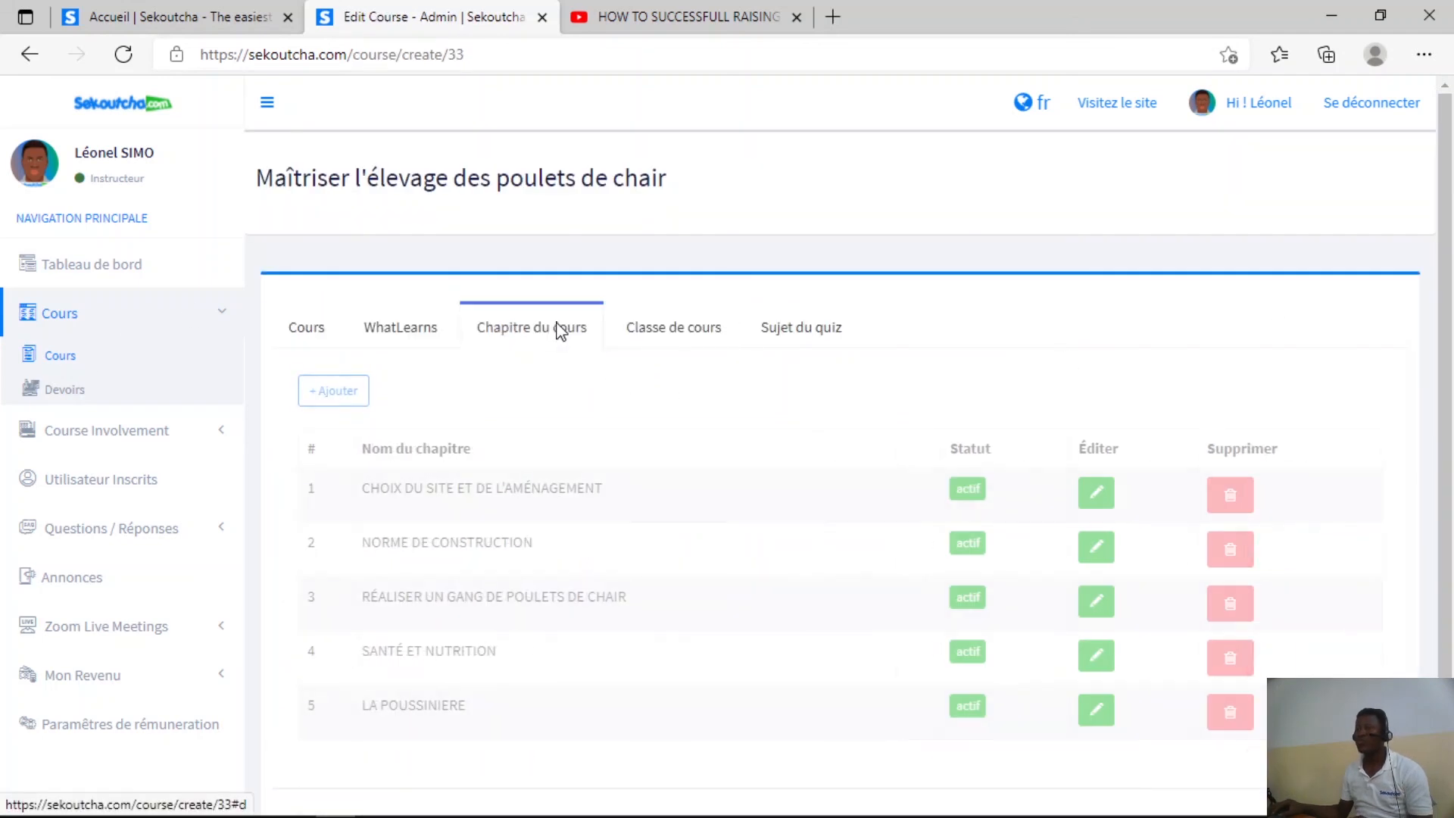
drag(1444, 286, 1429, 194)
click(729, 336)
drag(1429, 142, 1429, 144)
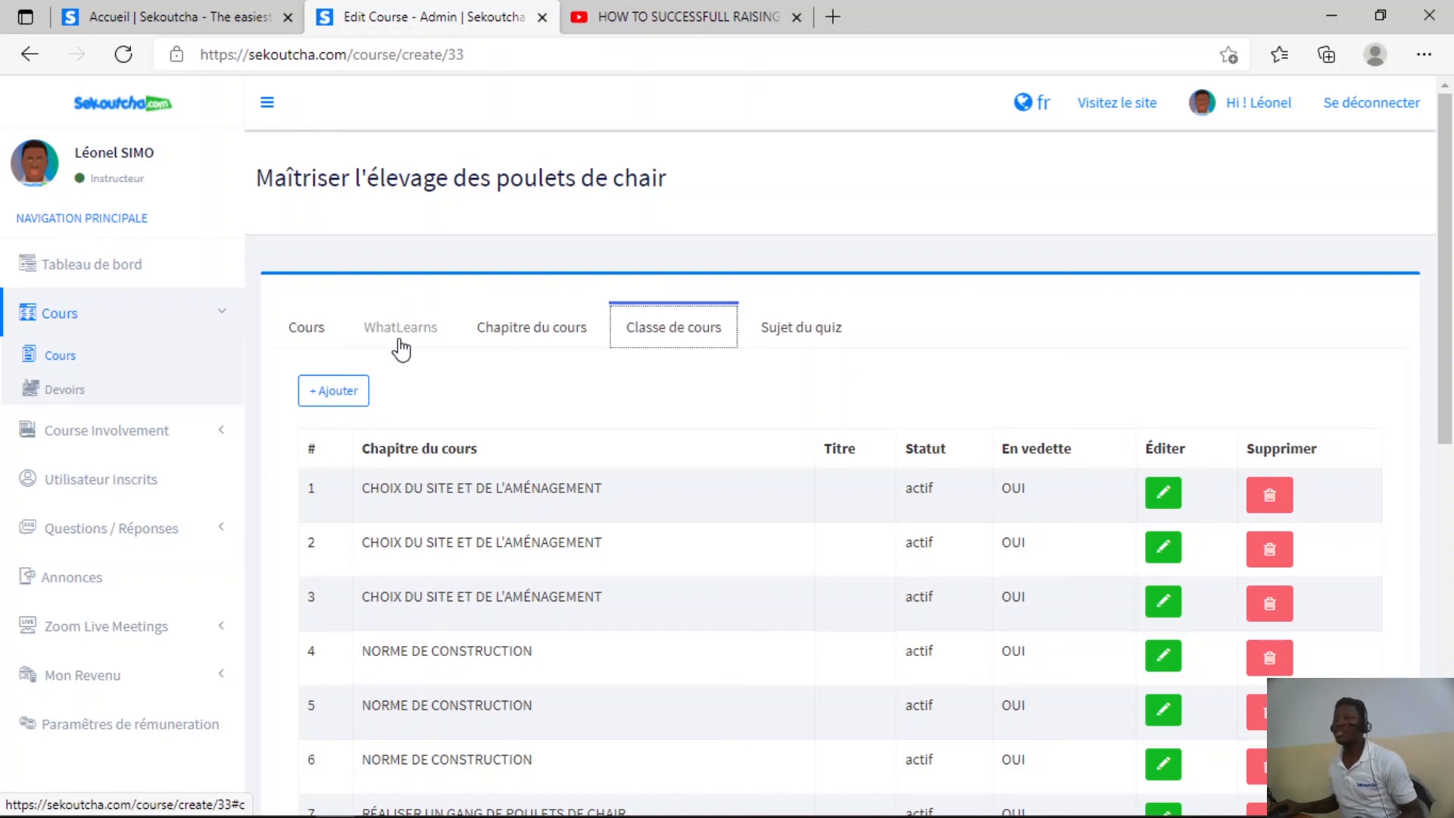
click(72, 360)
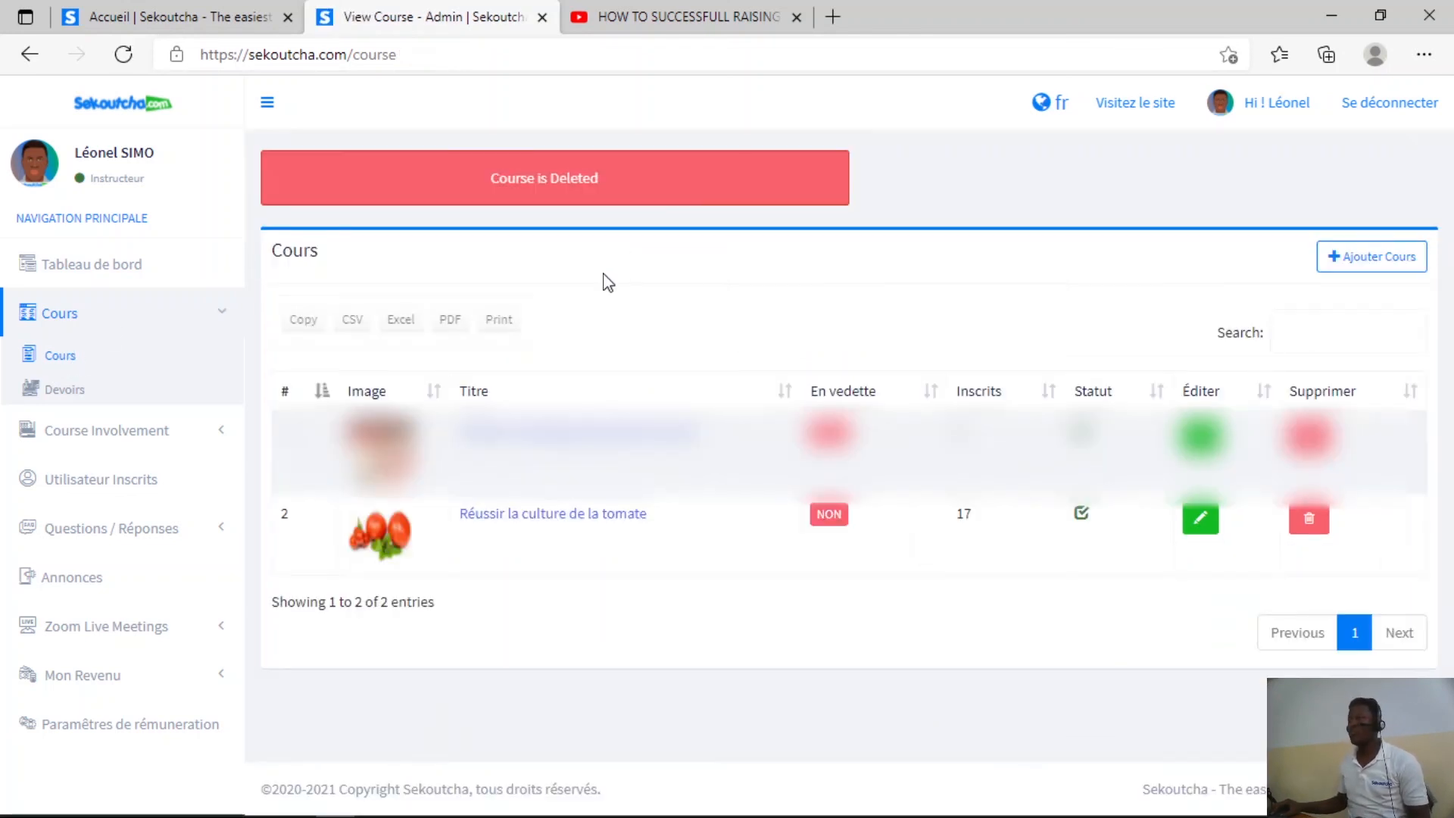